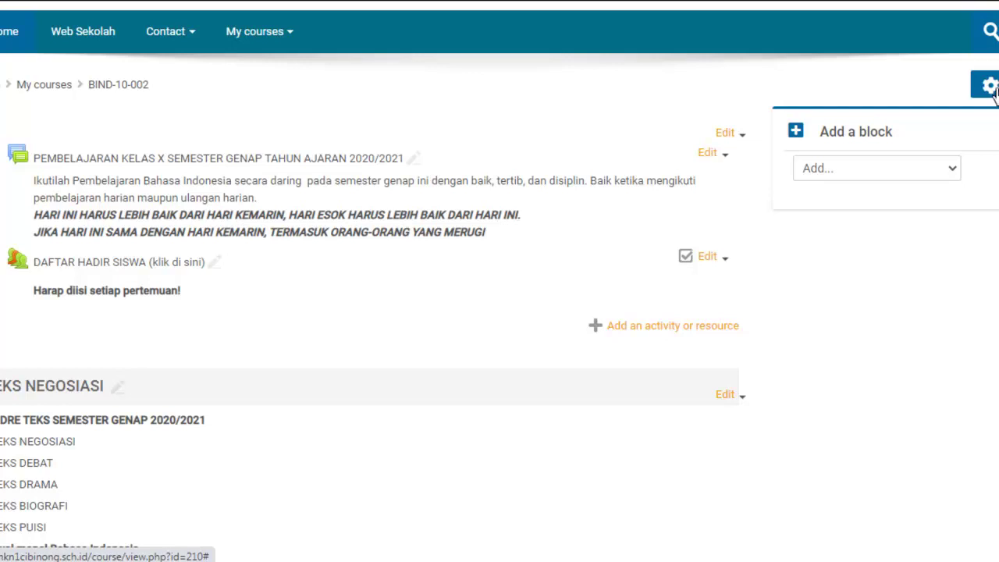
# Turn the course's editing mode off and back on again
pyautogui.click(989, 86)
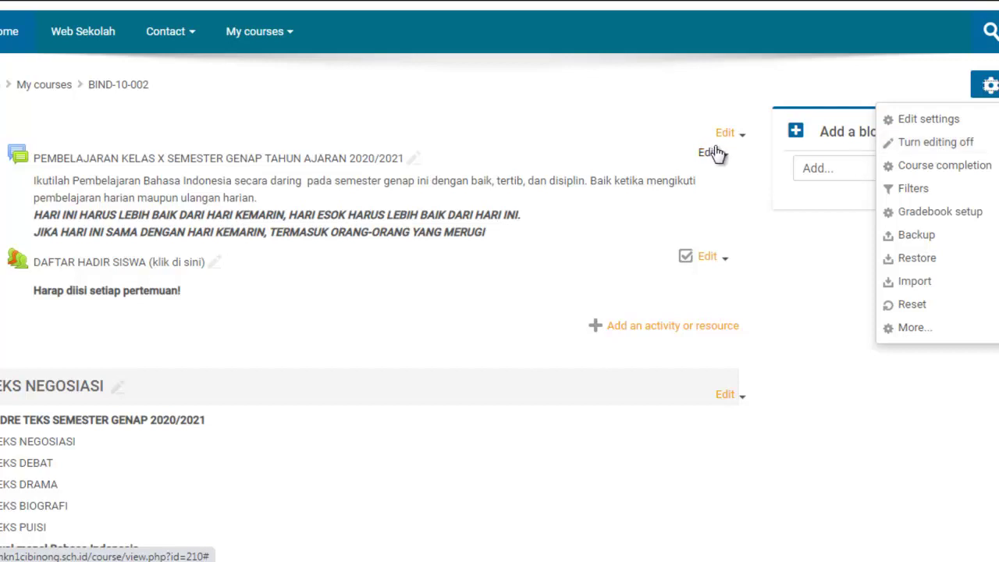
pyautogui.click(939, 146)
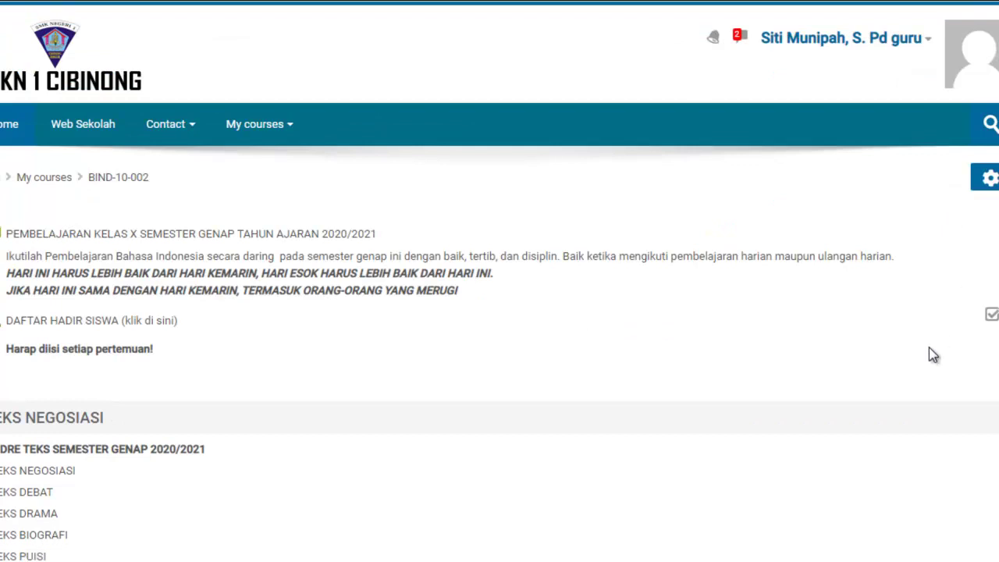
pyautogui.click(990, 178)
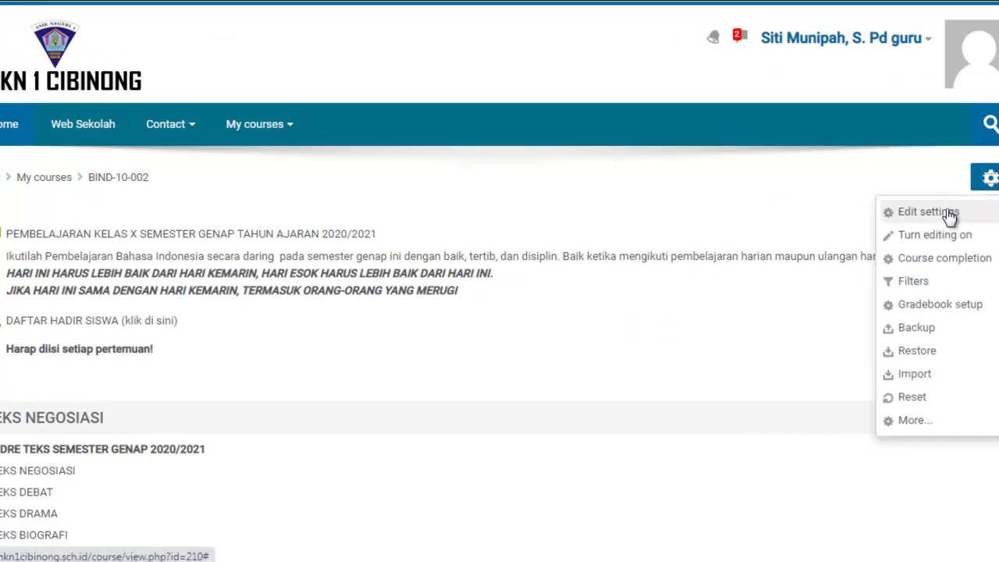
pyautogui.click(932, 236)
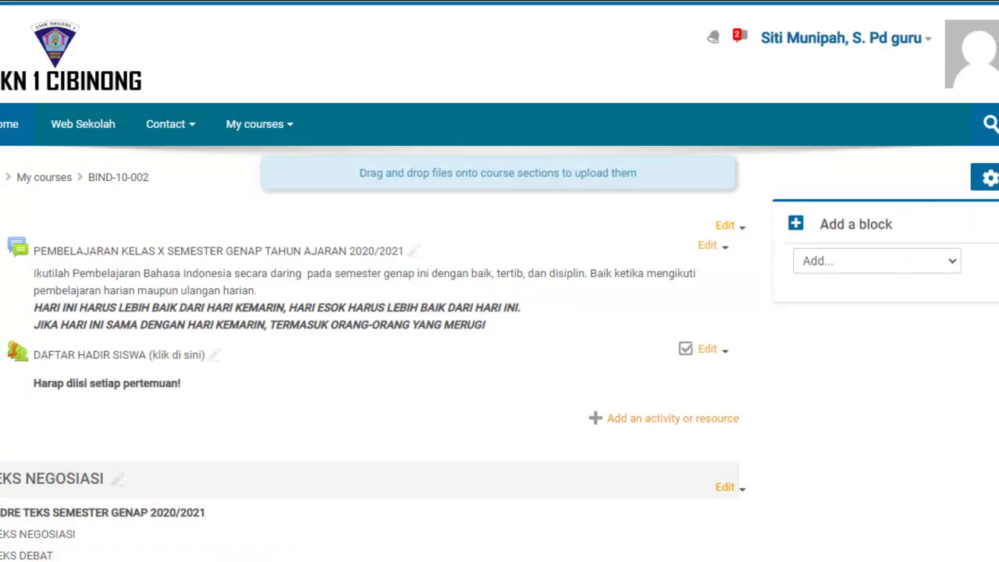
# Add a Quiz activity to the TEKS NEGOSIASI section of the course
pyautogui.scroll(-2, 499, 312)
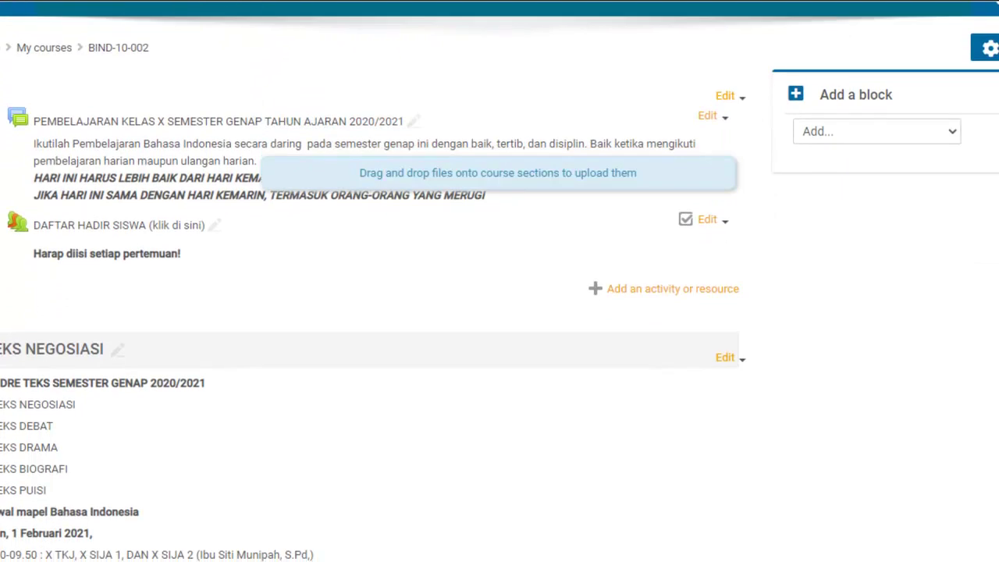
pyautogui.scroll(-3, 499, 312)
pyautogui.scroll(-2, 373, 281)
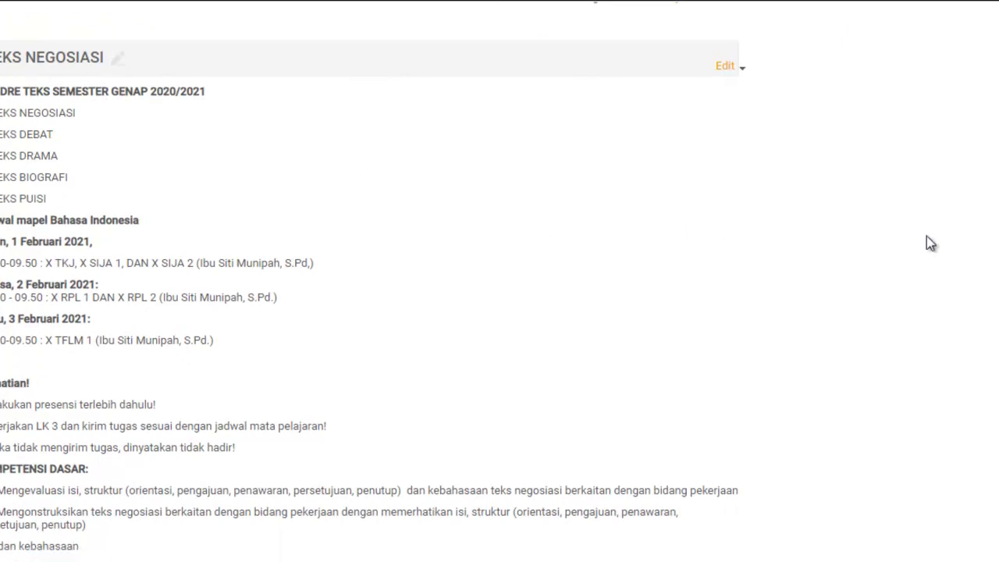
pyautogui.scroll(-5, 711, 226)
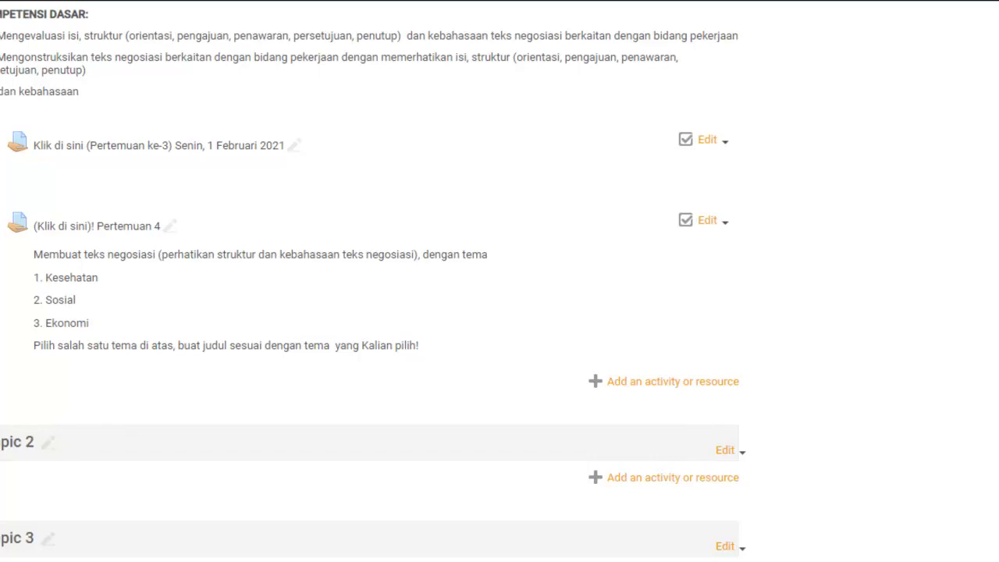
pyautogui.click(691, 382)
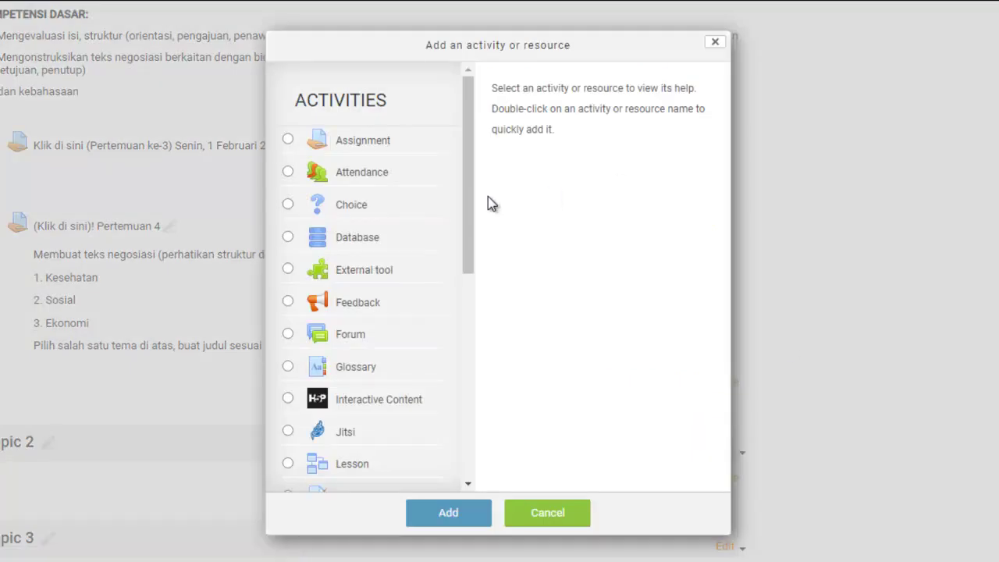
pyautogui.moveTo(471, 220); pyautogui.dragTo(468, 338)
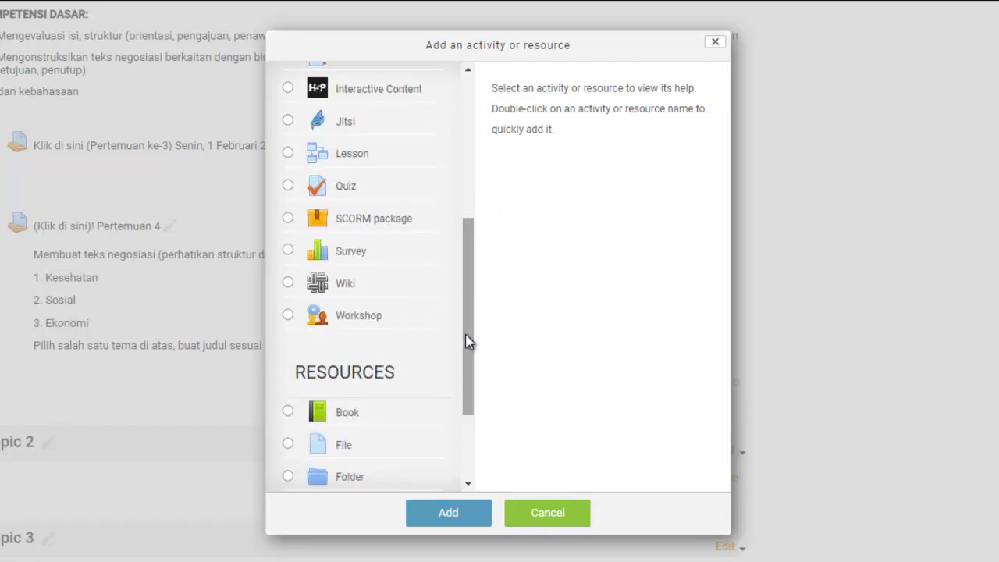
pyautogui.click(343, 188)
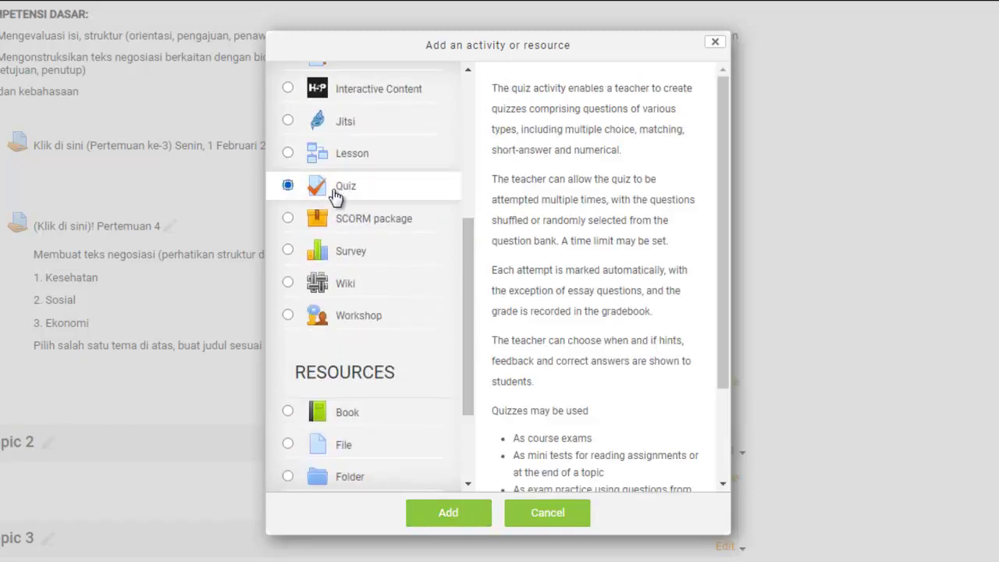
pyautogui.click(435, 524)
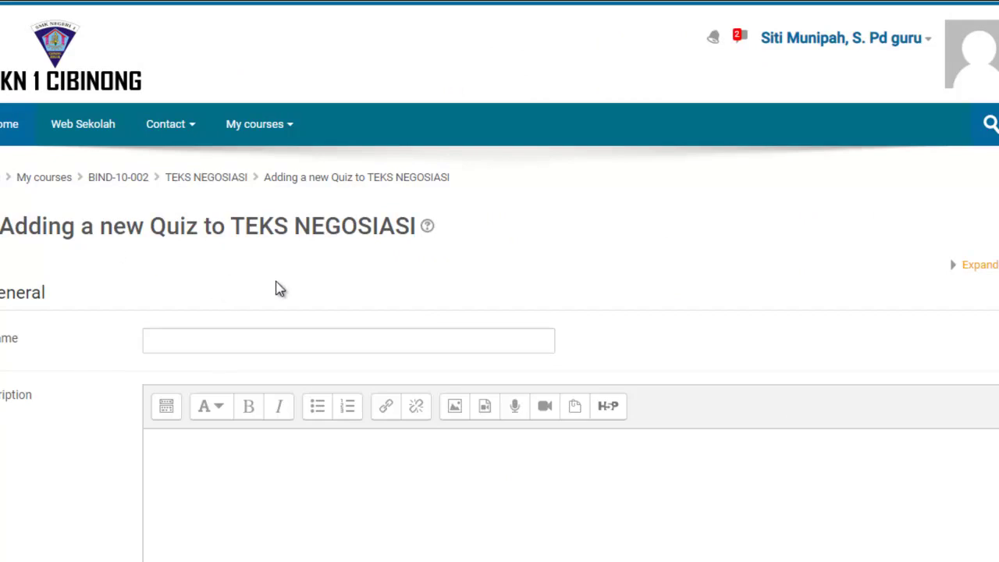
# Name the new quiz "QUIZ NEGOSIASI"
pyautogui.click(187, 346)
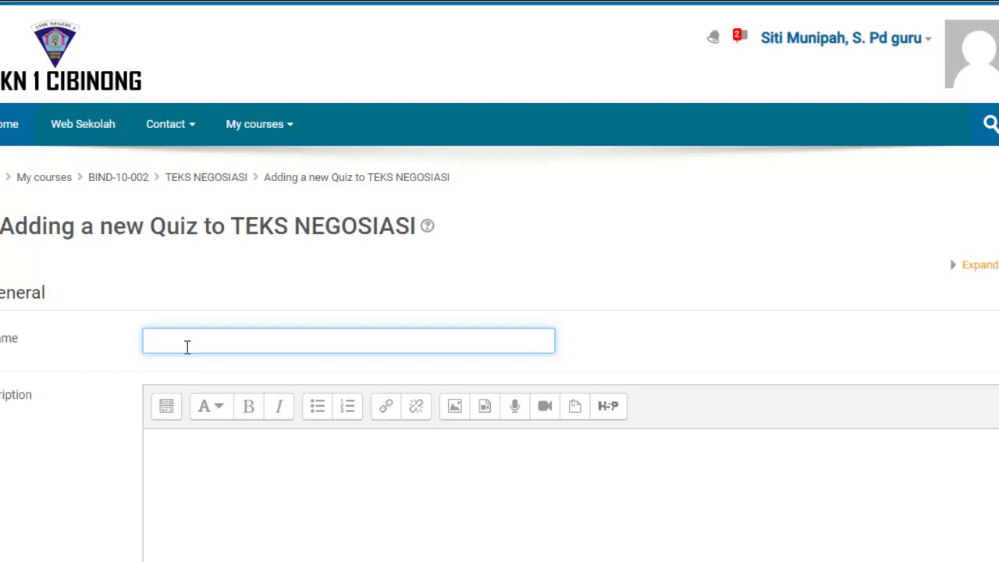
pyautogui.write('QUIZ NEGOSIASI')
pyautogui.scroll(-2, 831, 300)
# Write the labels "JUMLAH SOAL :" and "WAKTU :" on separate lines in the quiz description
pyautogui.click(784, 333)
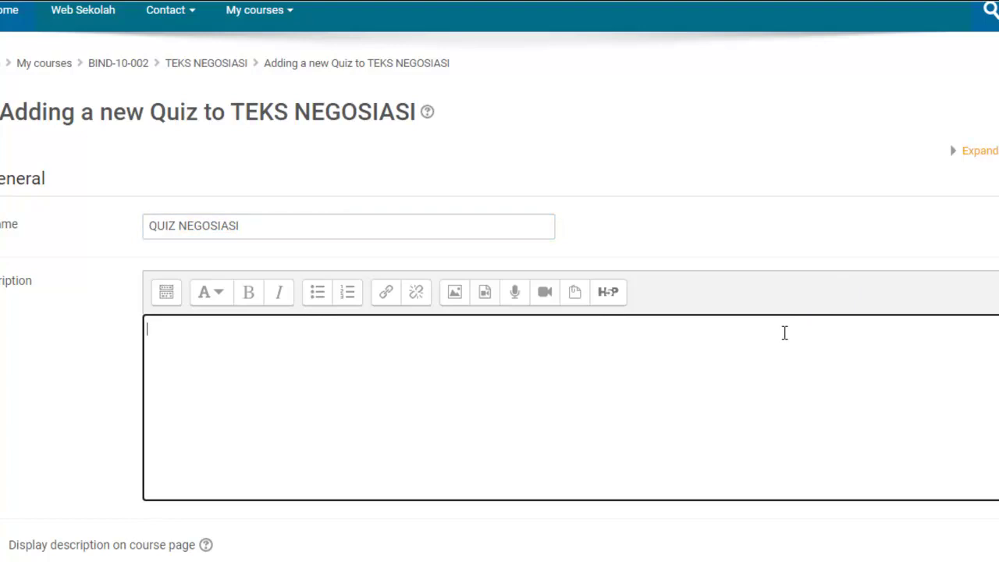
pyautogui.write('JUMLAH SOAL')
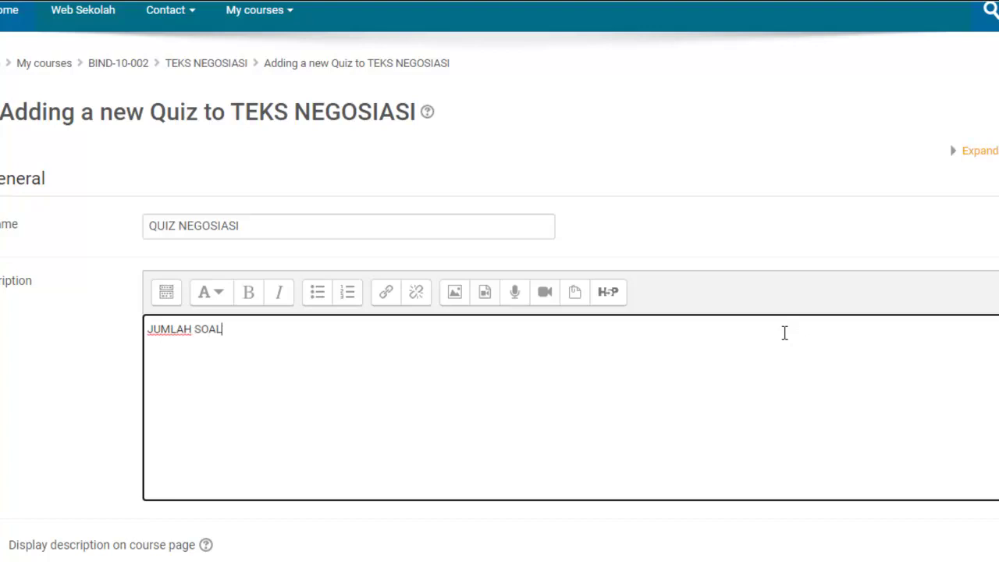
pyautogui.write(' :')
pyautogui.press('Return')
pyautogui.write('WAKT')
pyautogui.click(784, 333)
pyautogui.write('U')
pyautogui.press('BackSpace')
pyautogui.click(224, 358)
pyautogui.write('U :')
pyautogui.press('Return')
# Complete the description lines with "2 SOAL PG" and "60 MENIT", and enable displaying the description on the course page
pyautogui.write('2')
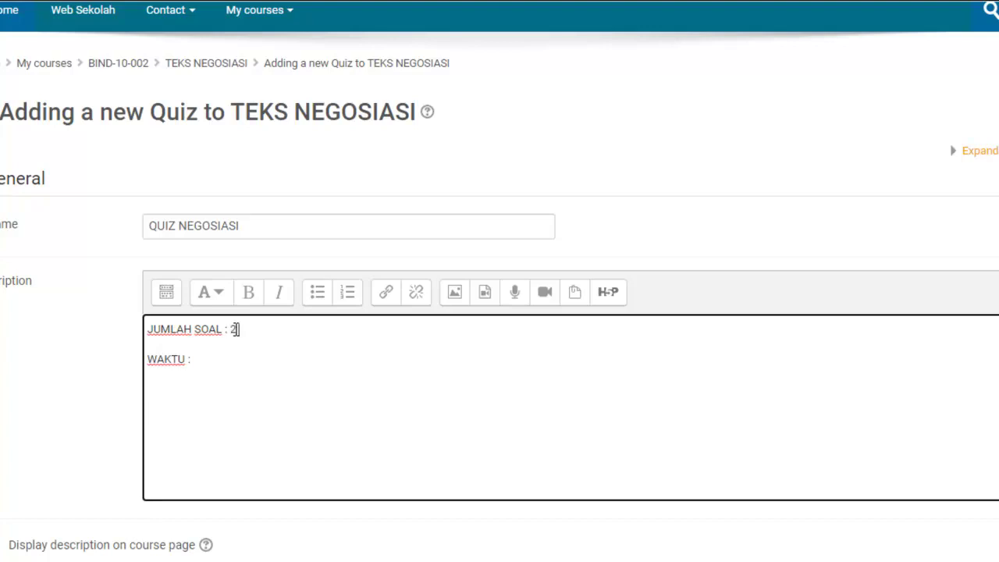
pyautogui.write(' SOAL PG')
pyautogui.click(217, 360)
pyautogui.write('60 MENIT')
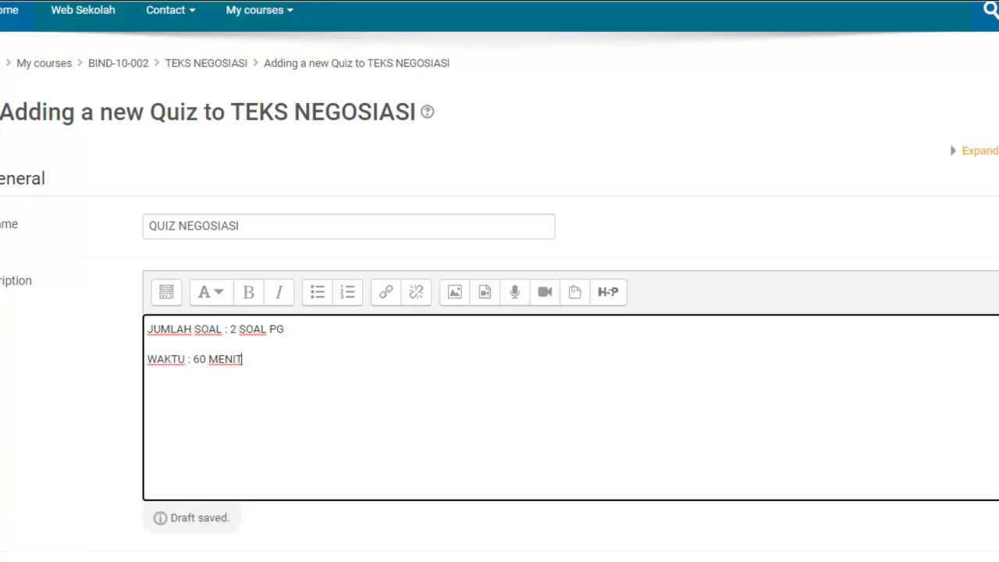
pyautogui.scroll(-3, 747, 190)
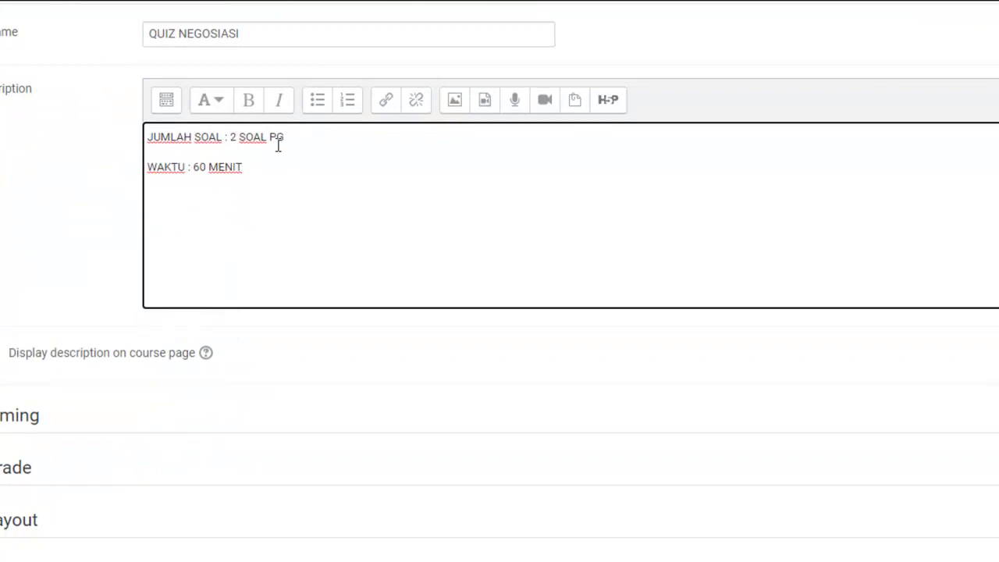
pyautogui.click(4, 355)
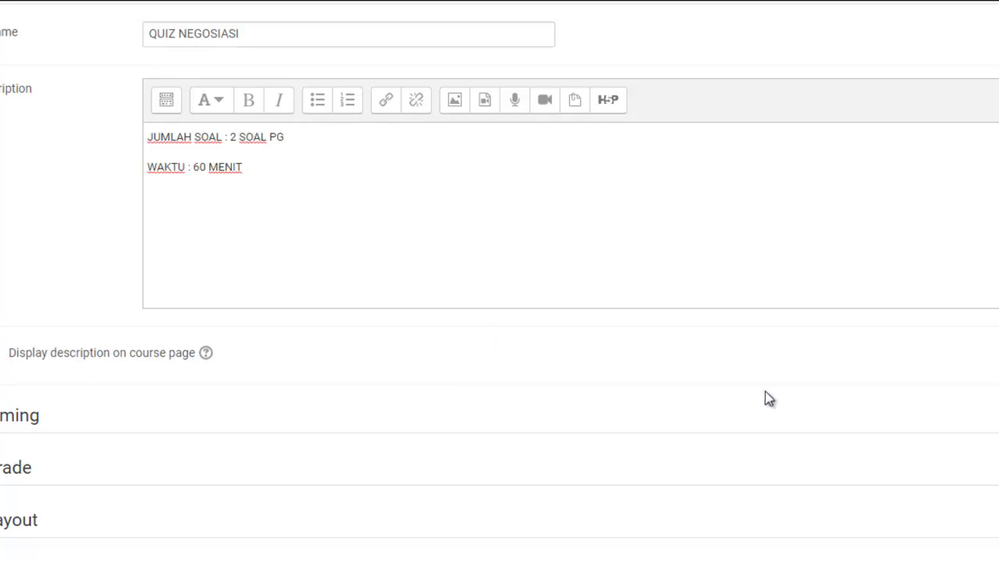
# Expand the quiz's timing settings, enable the opening date and set its day to 10 February 2021
pyautogui.scroll(-1, 500, 281)
pyautogui.scroll(-1, 832, 154)
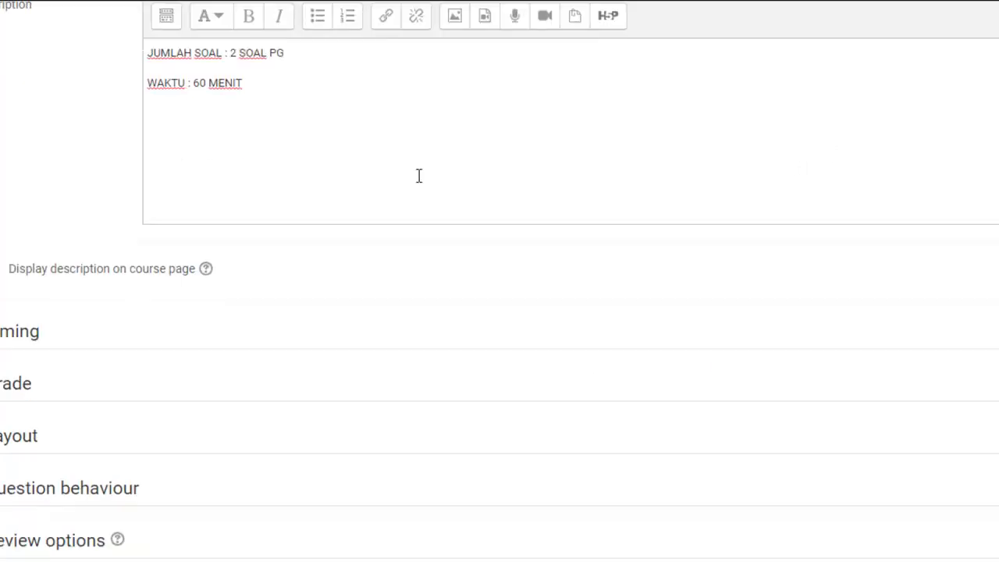
pyautogui.click(9, 330)
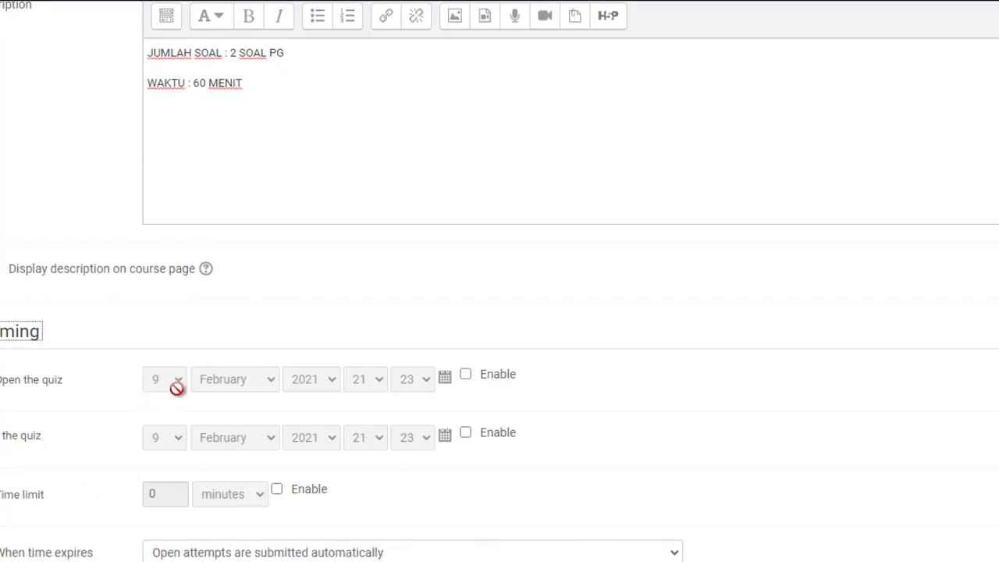
pyautogui.click(471, 377)
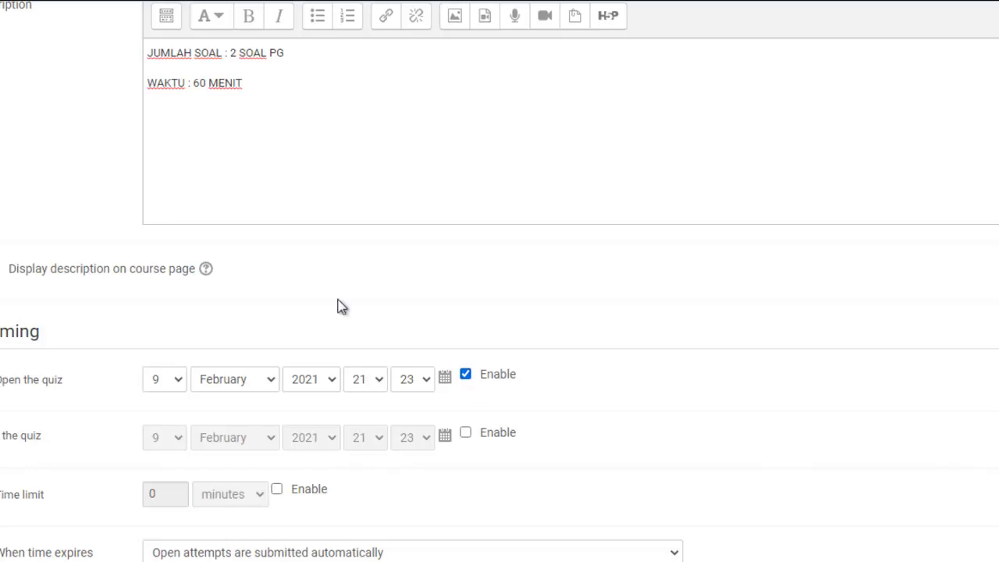
pyautogui.click(177, 387)
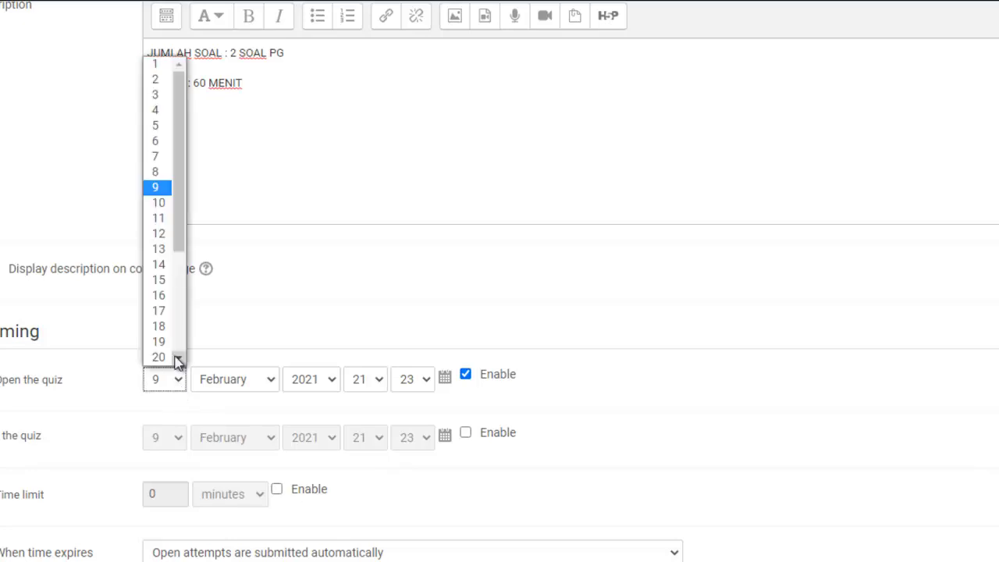
pyautogui.click(163, 208)
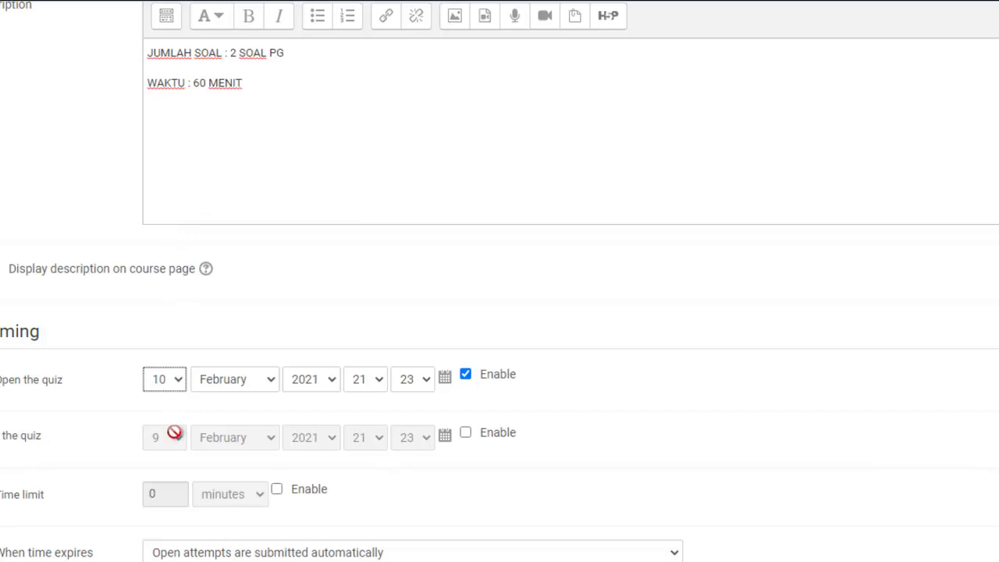
# Enable the quiz's closing date and set its day to 10 February 2021
pyautogui.click(466, 434)
pyautogui.click(176, 442)
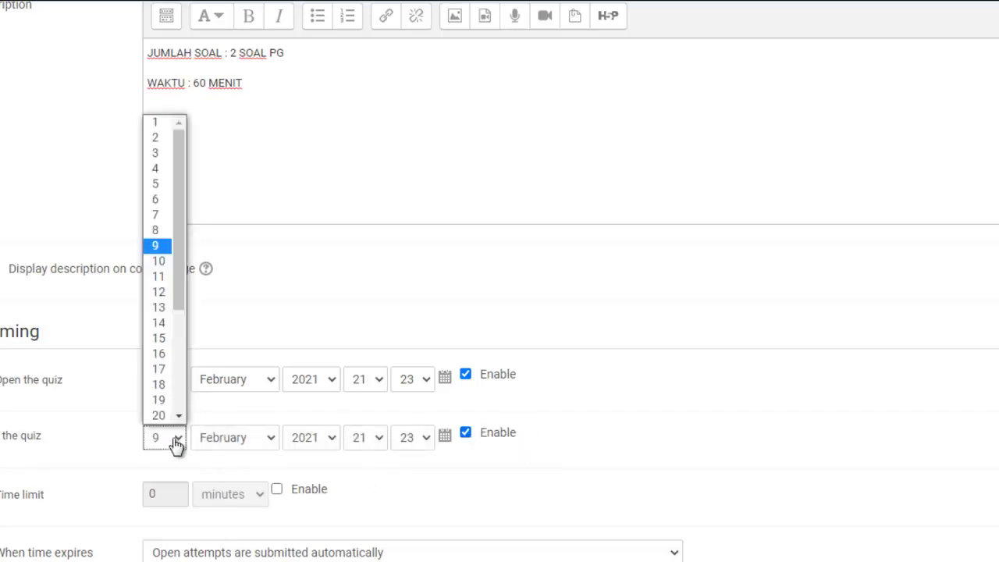
pyautogui.click(170, 262)
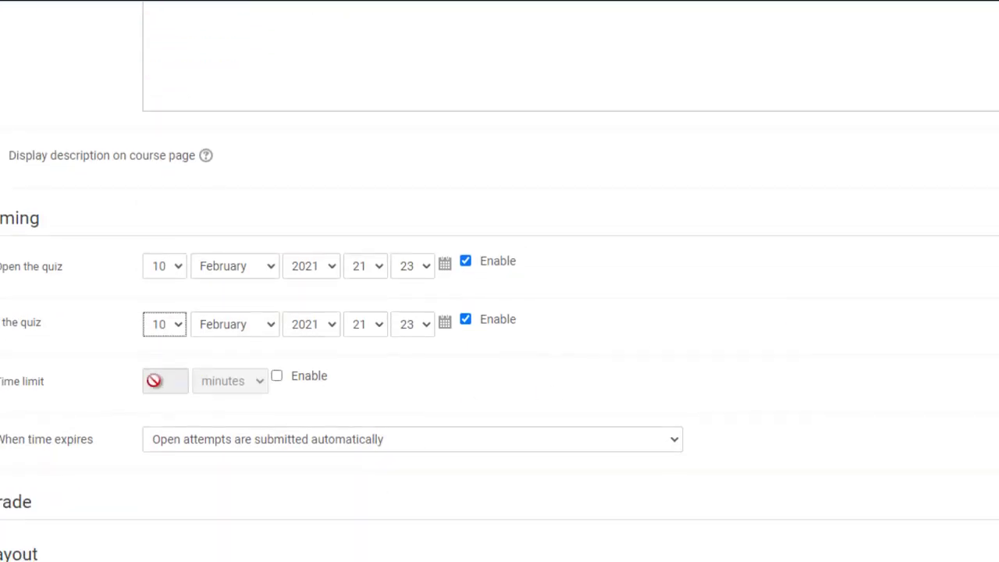
# Set the quiz's opening time to 08:00
pyautogui.click(377, 267)
pyautogui.moveTo(379, 117); pyautogui.dragTo(379, 60)
pyautogui.click(362, 66)
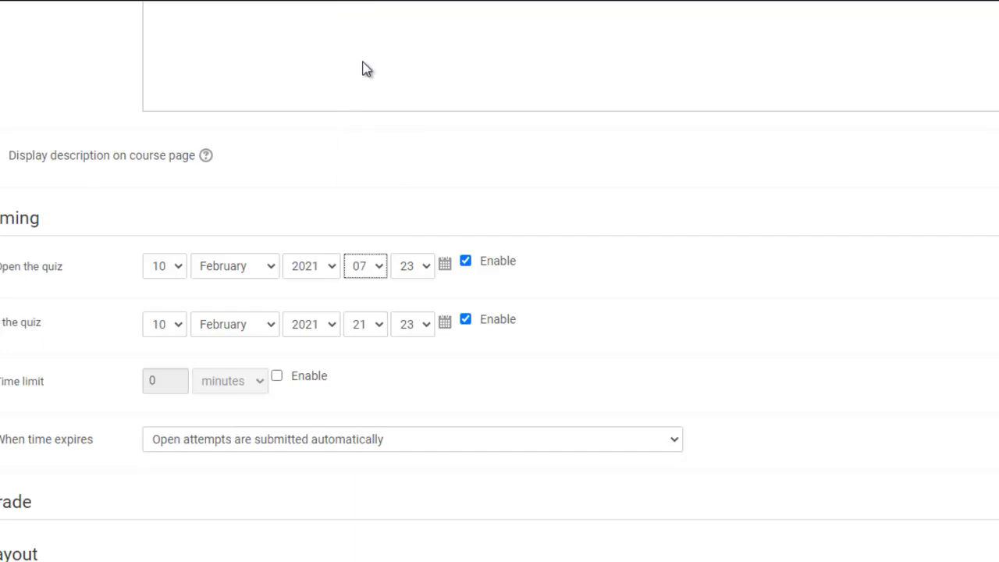
pyautogui.click(428, 270)
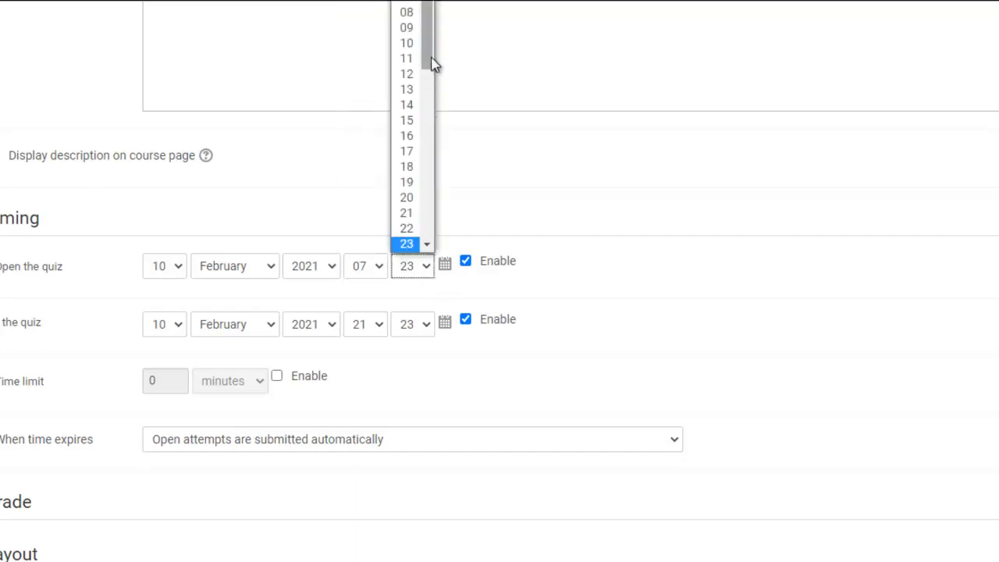
pyautogui.moveTo(433, 74); pyautogui.dragTo(429, 94)
pyautogui.click(380, 269)
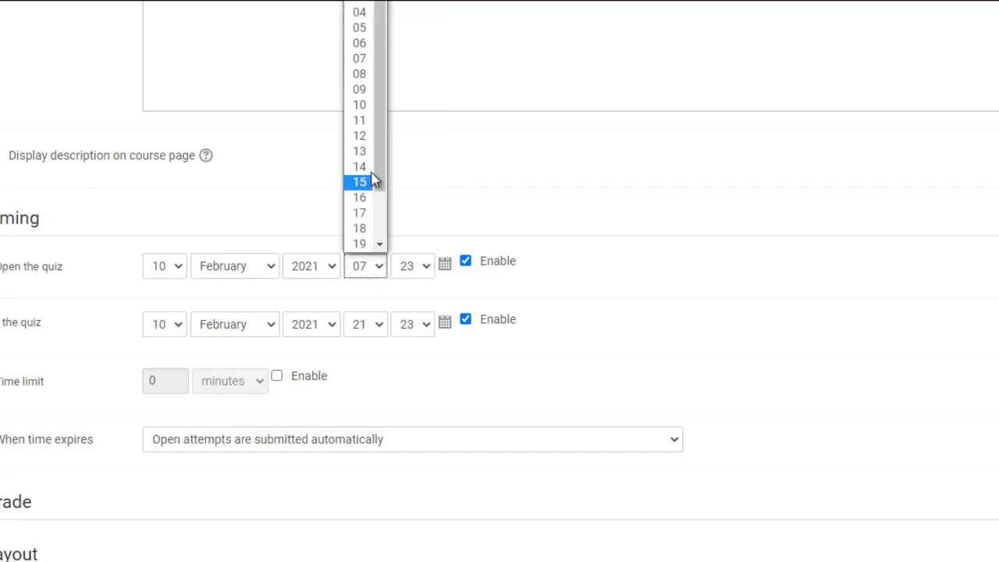
pyautogui.click(359, 74)
pyautogui.click(426, 272)
pyautogui.moveTo(432, 6); pyautogui.dragTo(430, 0)
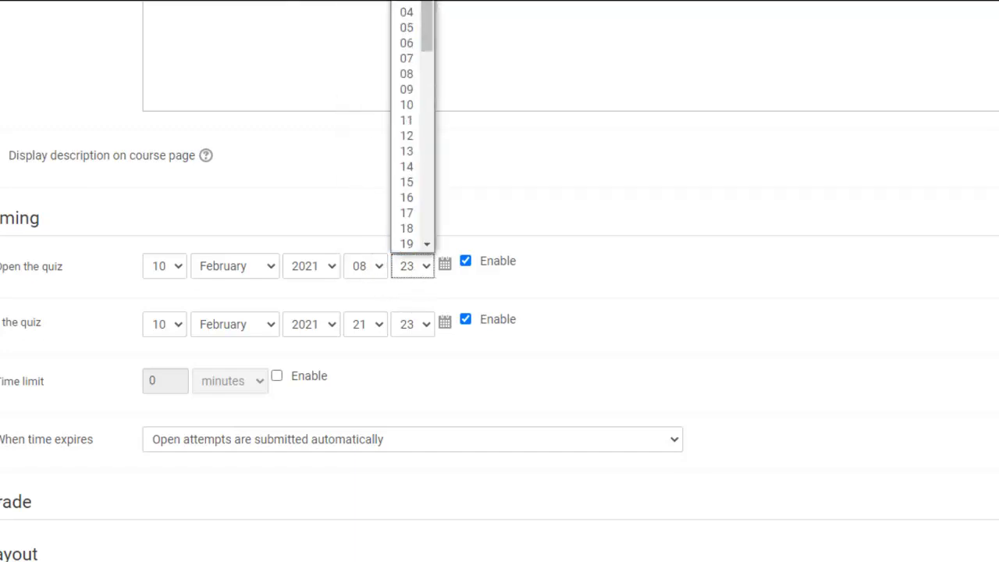
pyautogui.click(406, 2)
# Set the quiz's closing time to 09:00
pyautogui.click(373, 328)
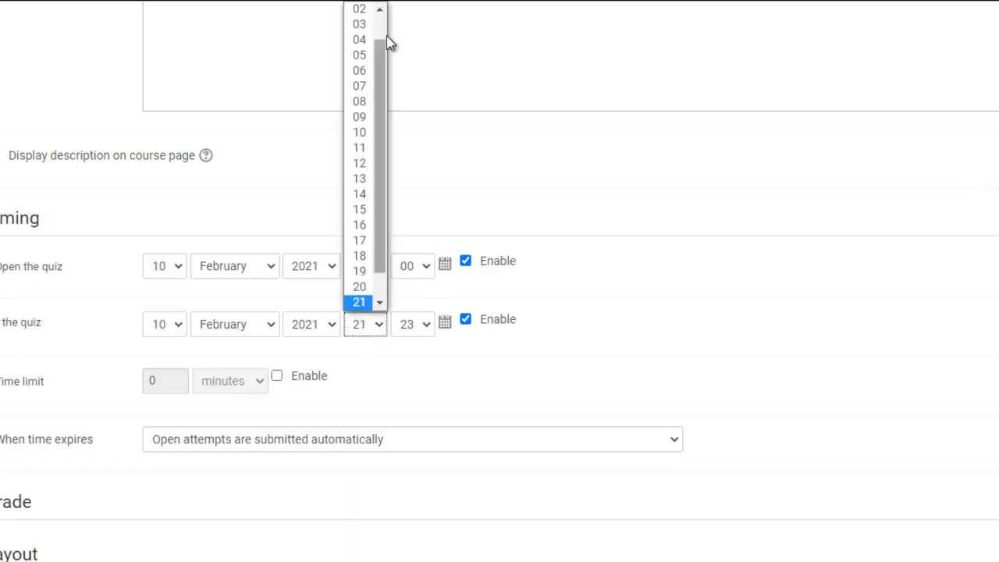
pyautogui.moveTo(379, 55); pyautogui.dragTo(379, 7)
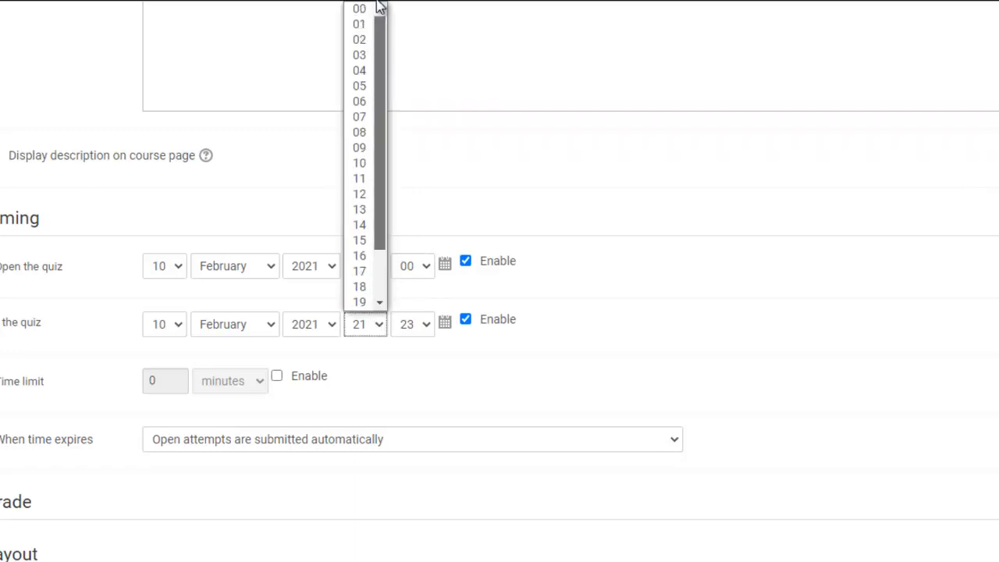
pyautogui.click(369, 149)
pyautogui.click(424, 336)
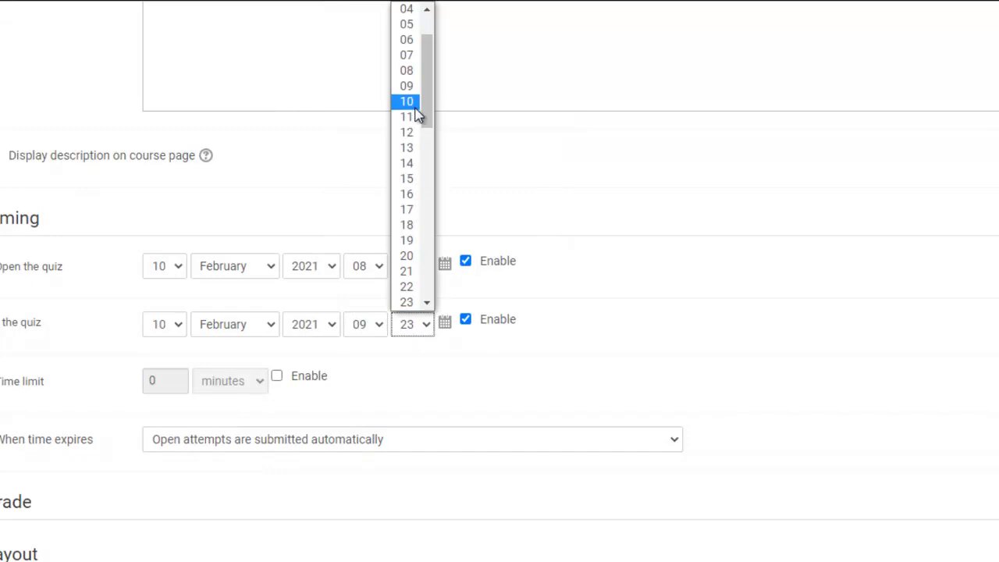
pyautogui.moveTo(426, 84); pyautogui.dragTo(426, 49)
pyautogui.click(412, 9)
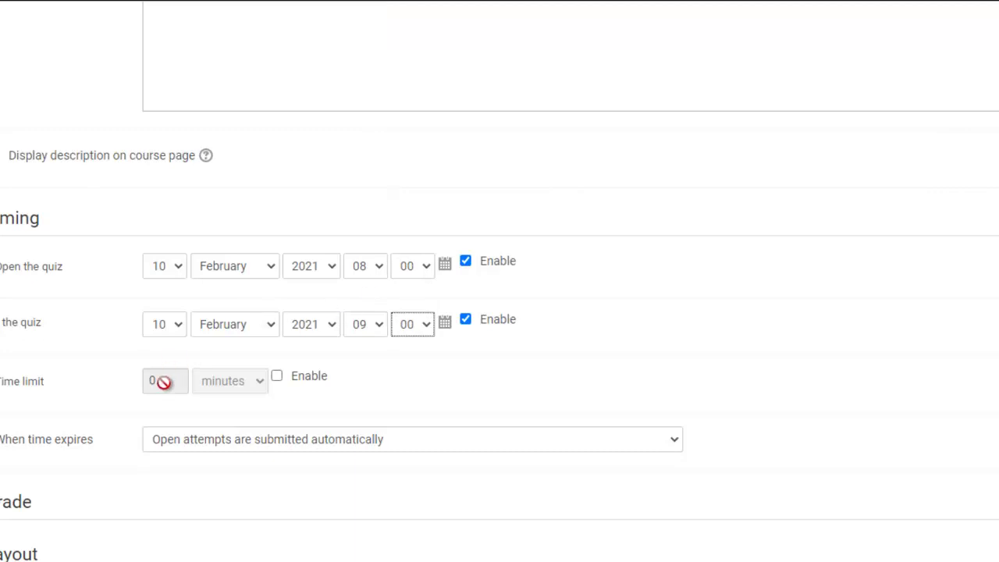
# Enable a 60-minute time limit for the quiz and set its closing hour to 16
pyautogui.click(277, 376)
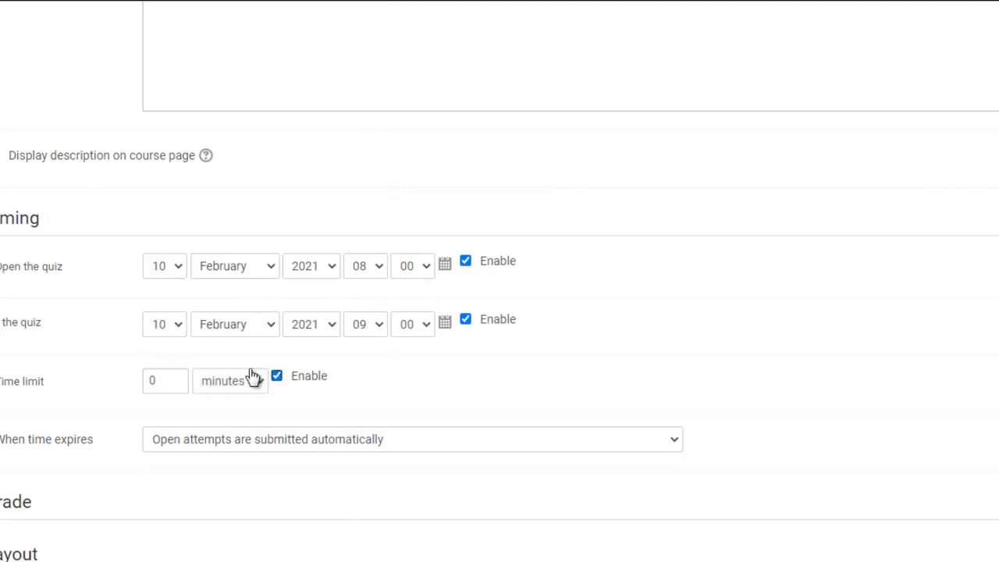
pyautogui.click(151, 380)
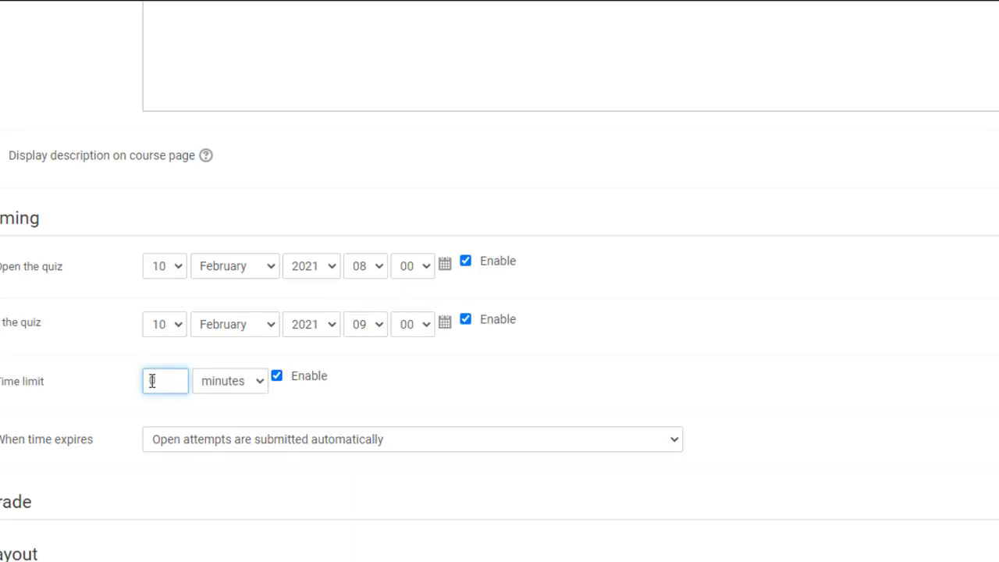
pyautogui.write('60')
pyautogui.click(381, 330)
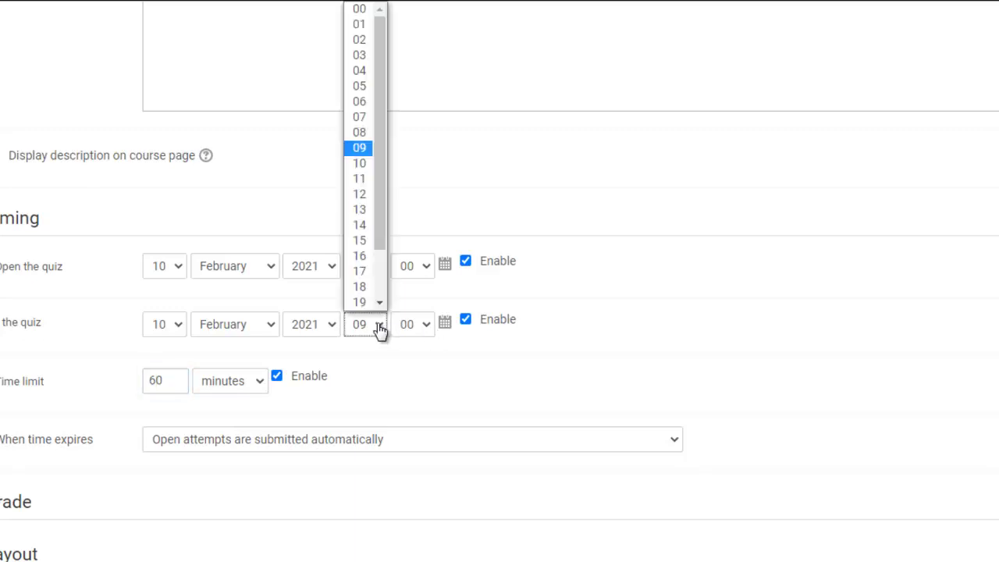
pyautogui.click(368, 258)
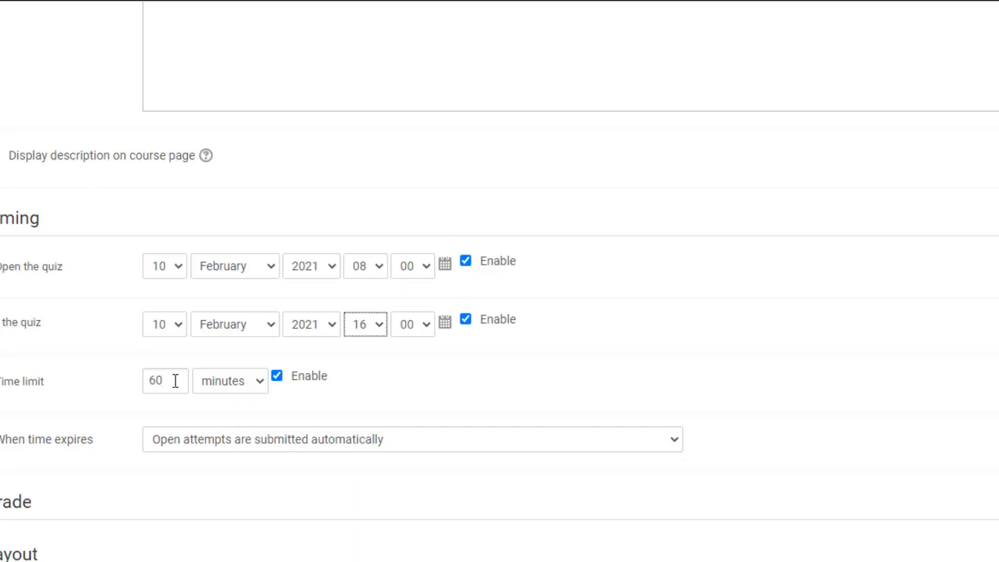
# Try a 09:00 closing time with the time limit disabled, and restore the 16:00 closing time and the 60-minute limit
pyautogui.click(296, 379)
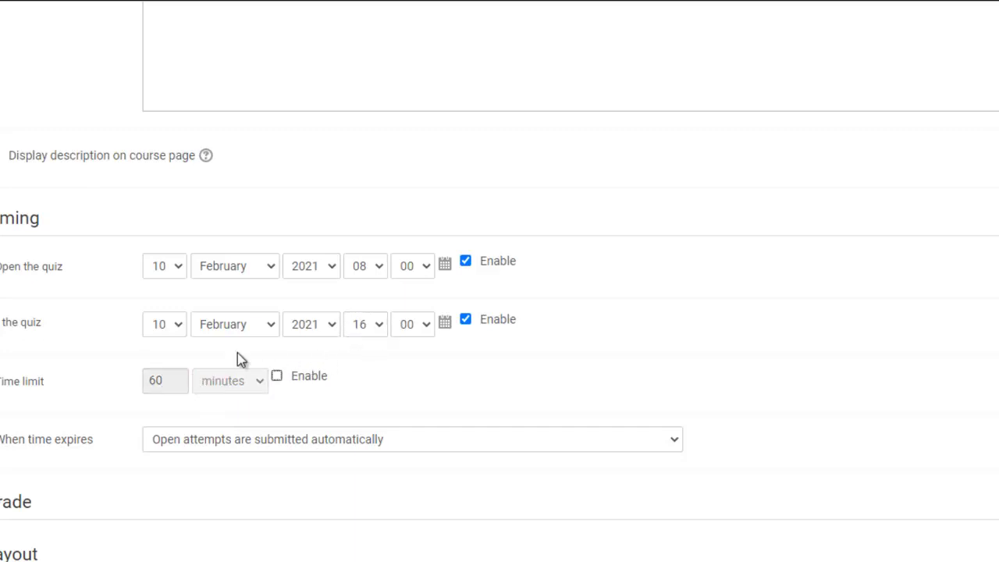
pyautogui.click(382, 328)
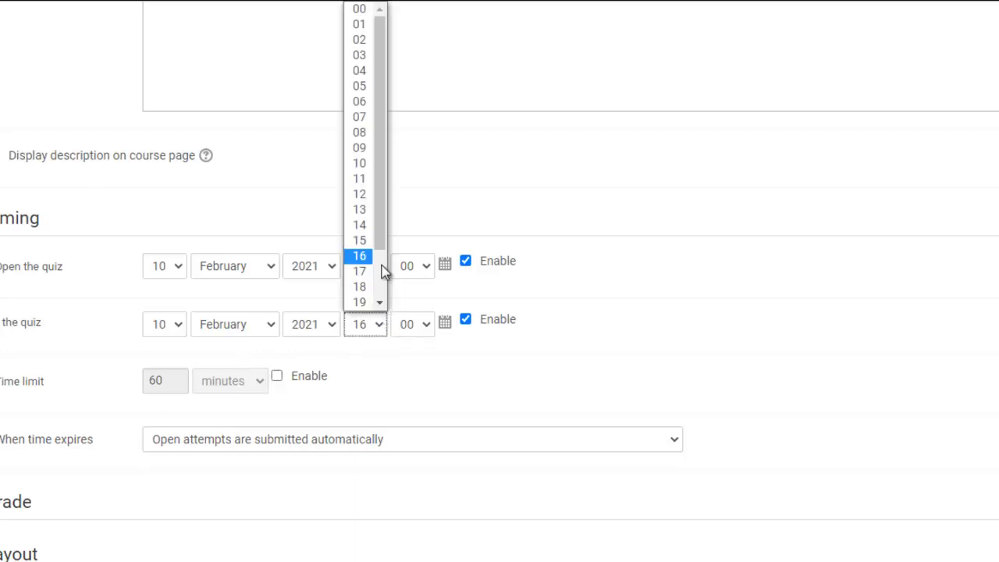
pyautogui.click(360, 150)
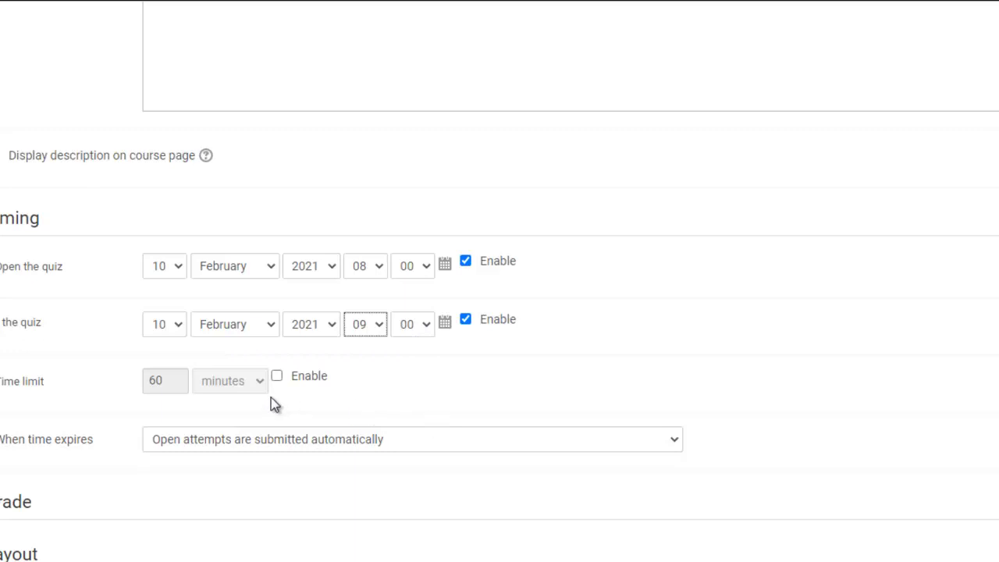
pyautogui.click(380, 329)
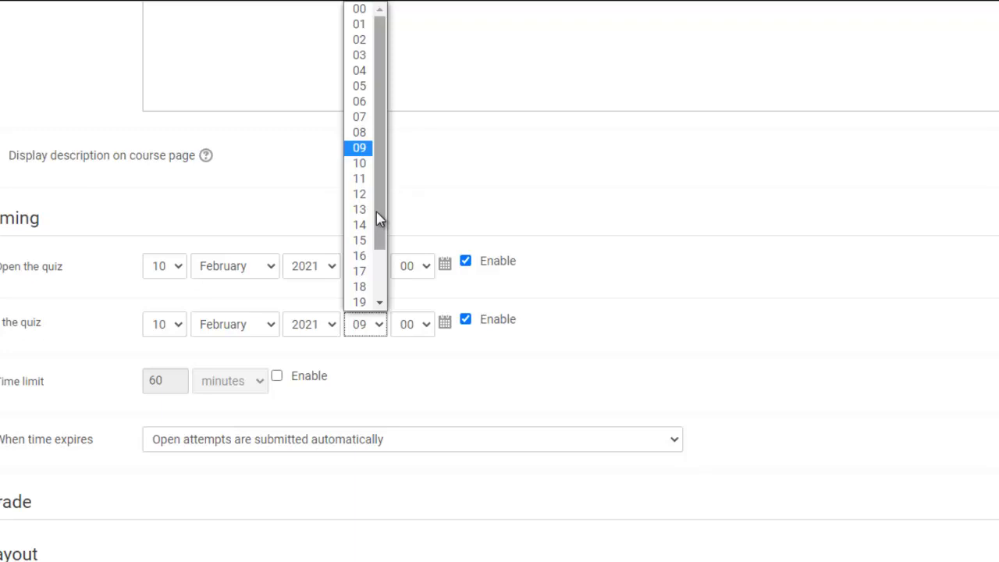
pyautogui.click(358, 255)
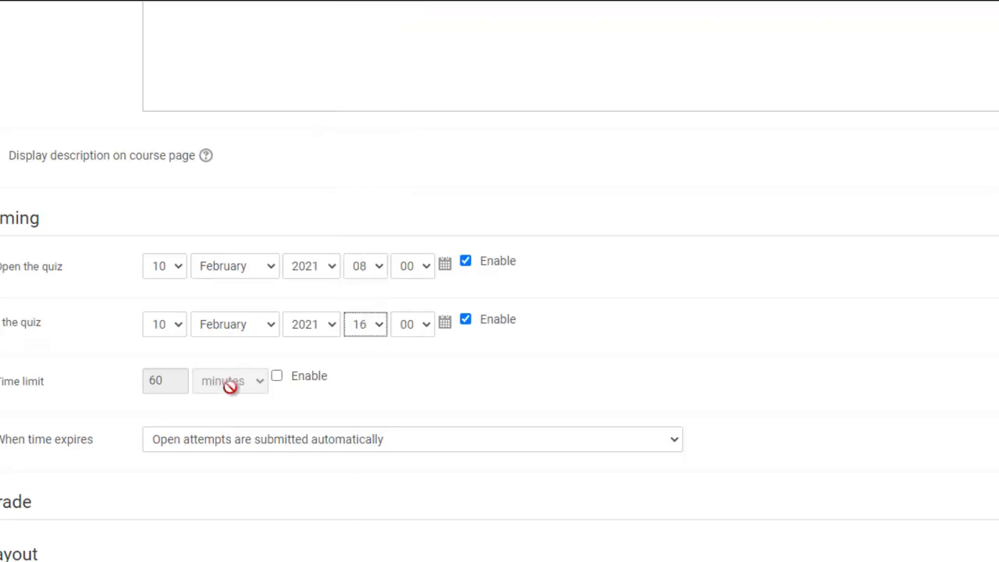
pyautogui.click(279, 379)
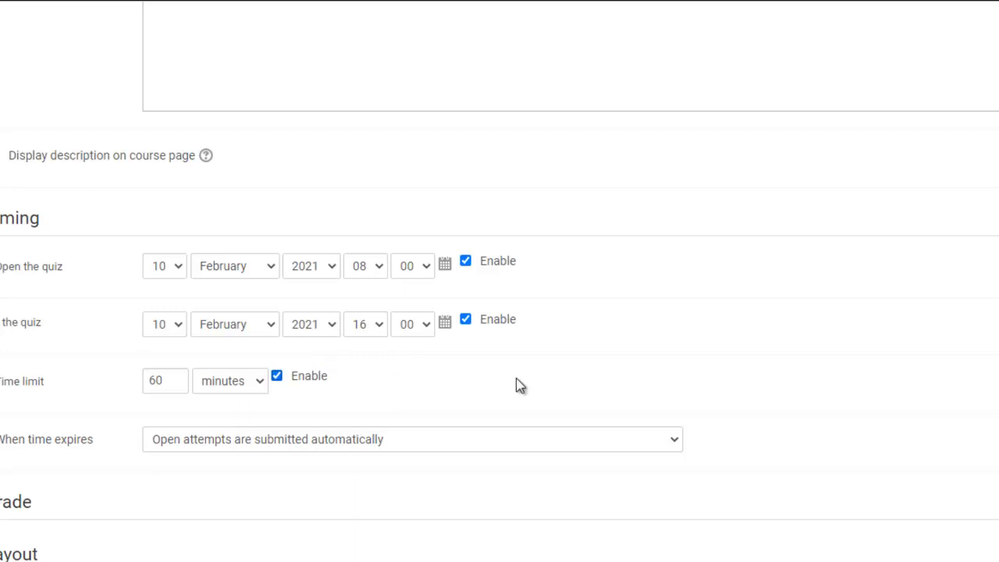
# Expand the quiz's grade settings and set the attempts allowed to 1
pyautogui.scroll(-4, 500, 312)
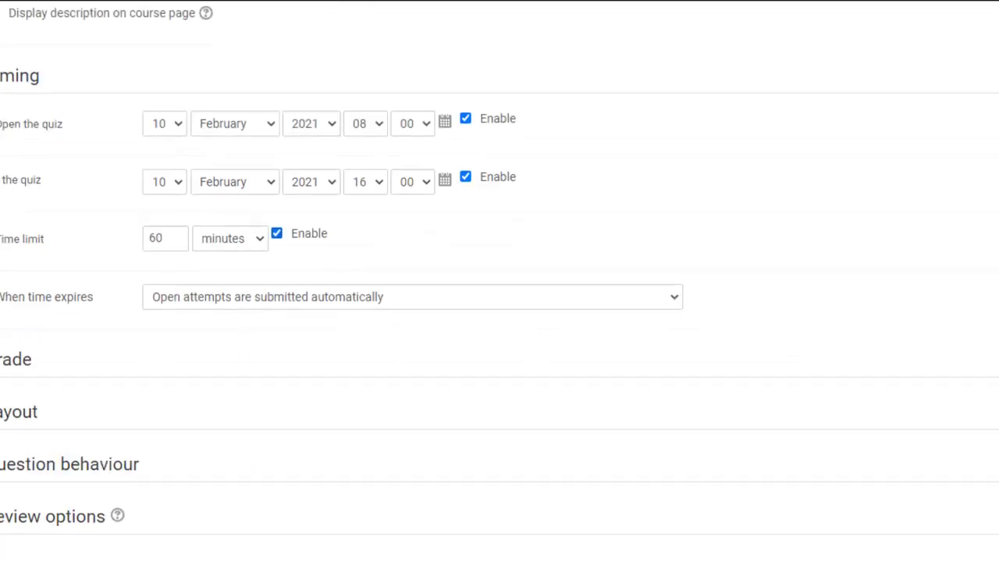
pyautogui.click(6, 217)
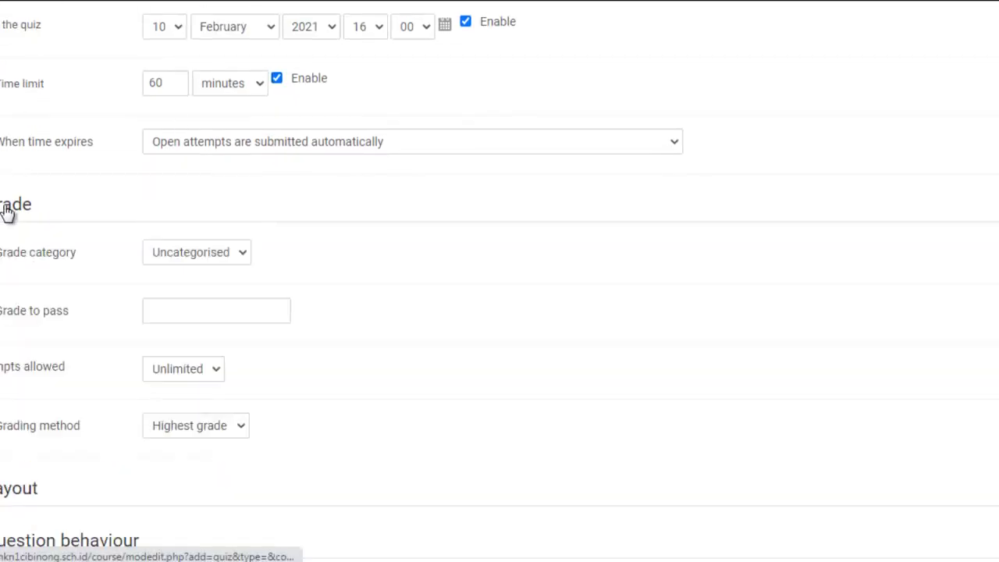
pyautogui.click(217, 373)
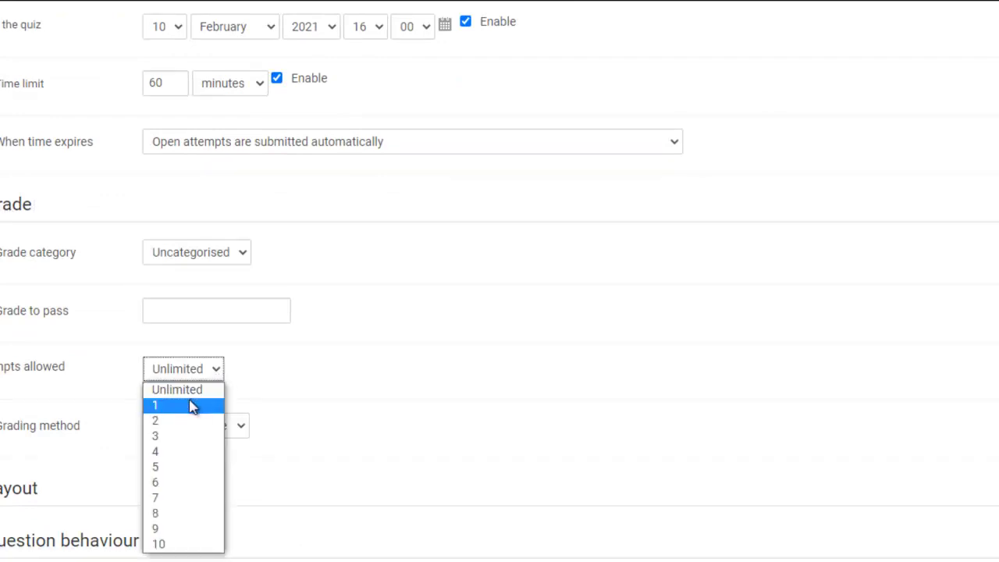
pyautogui.click(188, 405)
# Try 2 allowed attempts, view the available grading methods, and return the attempts allowed to 1
pyautogui.click(211, 374)
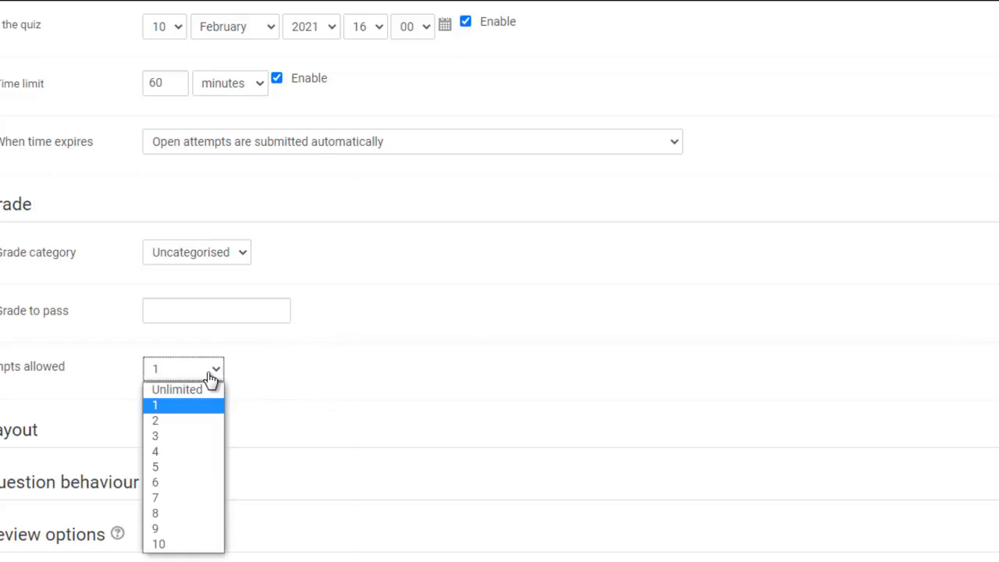
pyautogui.click(170, 425)
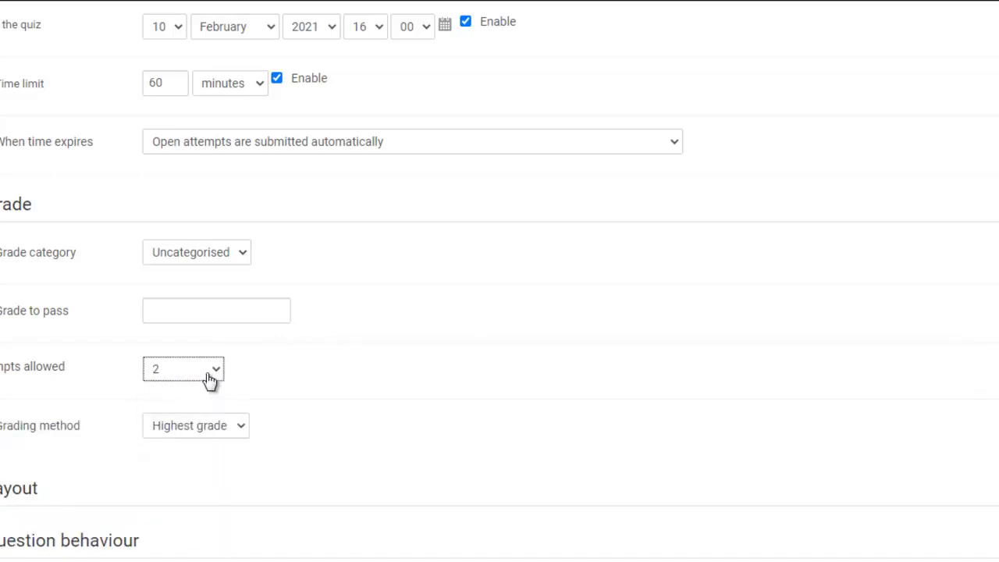
pyautogui.click(241, 429)
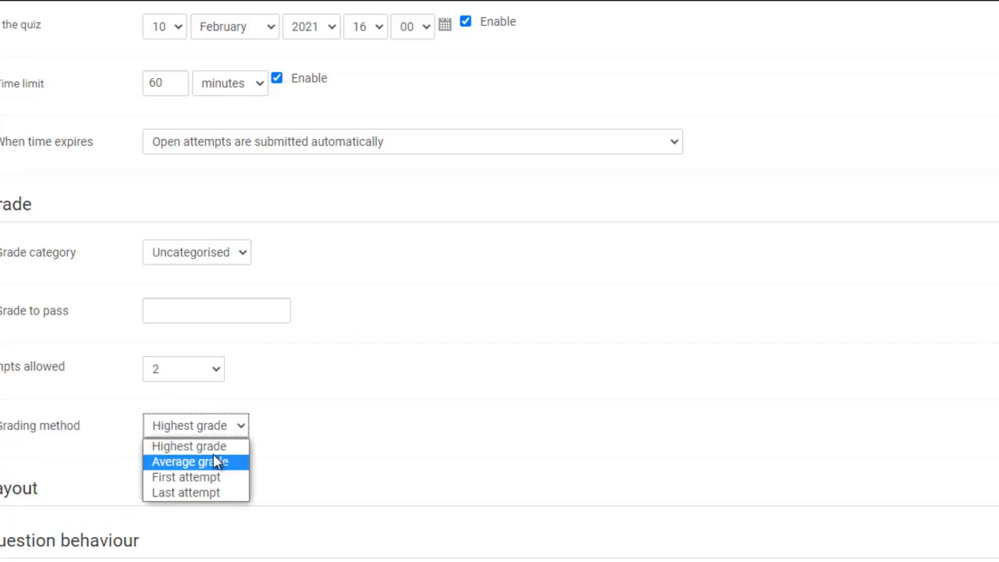
pyautogui.click(216, 378)
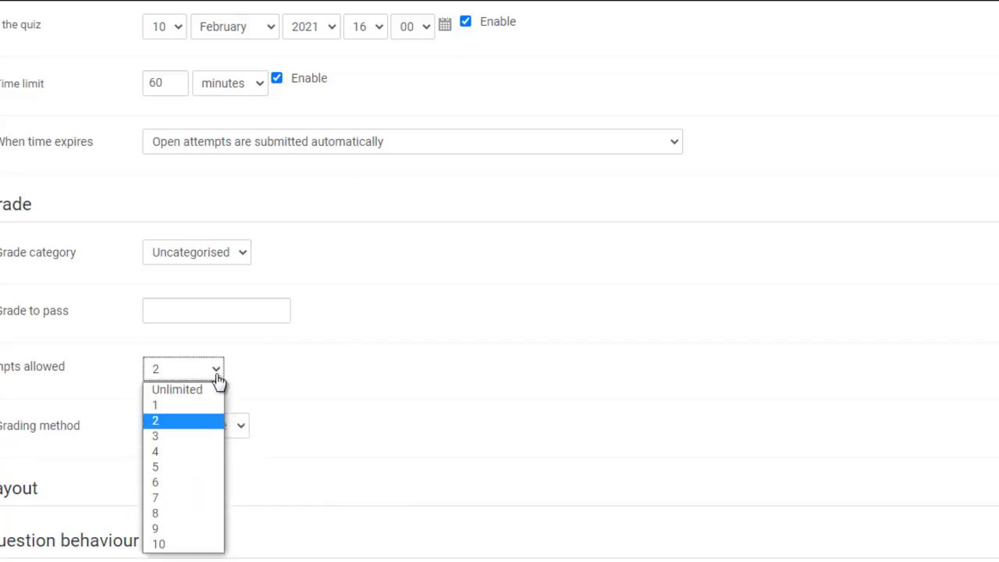
pyautogui.click(195, 405)
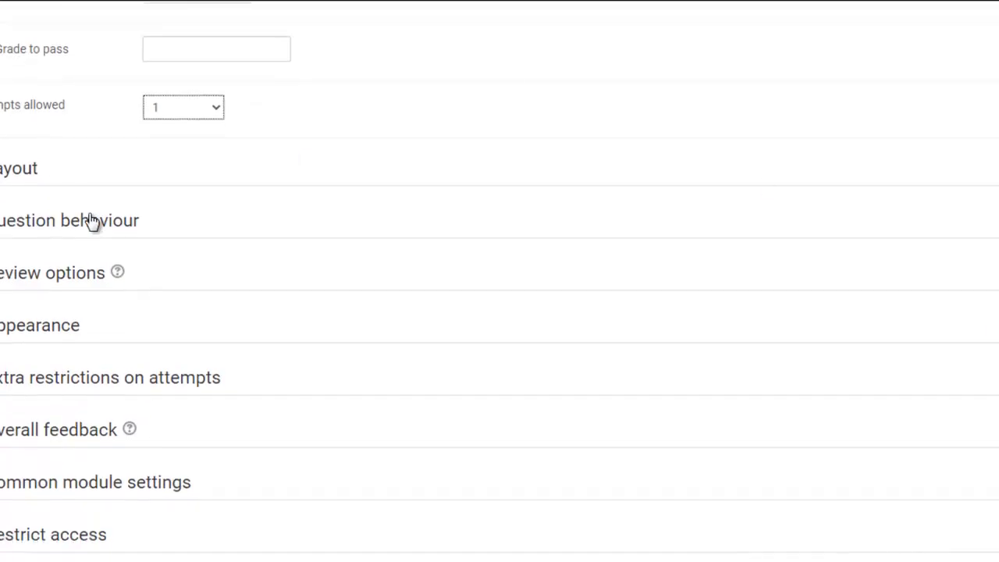
# Expand the review options and disable The attempt both immediately after the attempt and later while the quiz is still open
pyautogui.click(7, 272)
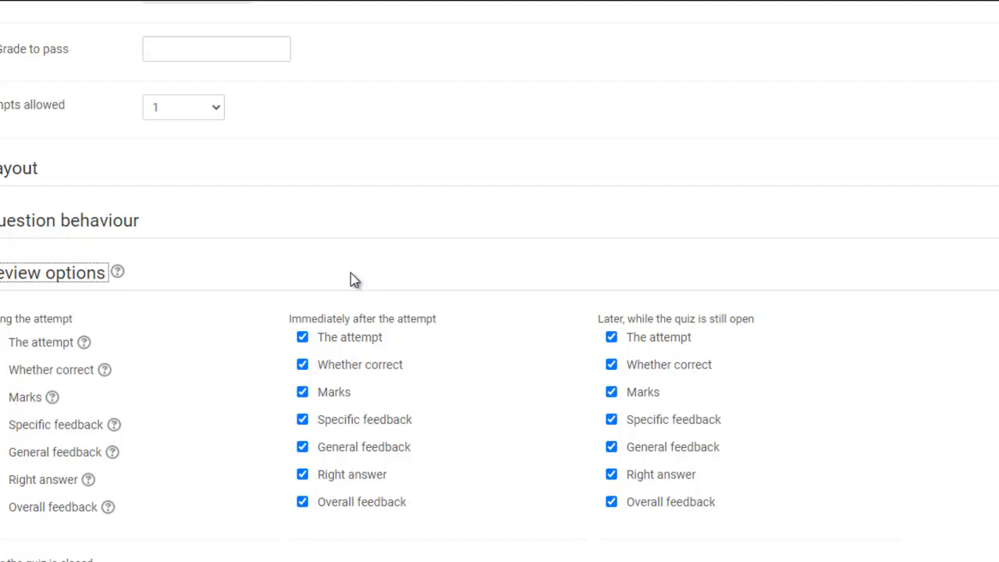
pyautogui.click(327, 341)
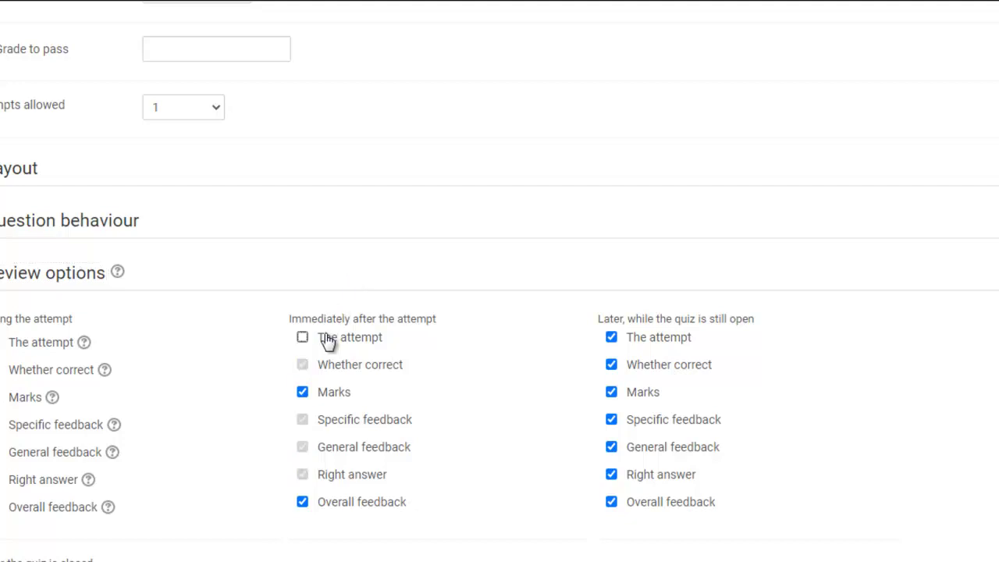
pyautogui.click(636, 342)
# Save and display the quiz, and open its question editing page
pyautogui.scroll(-1, 977, 328)
pyautogui.scroll(-2, 978, 327)
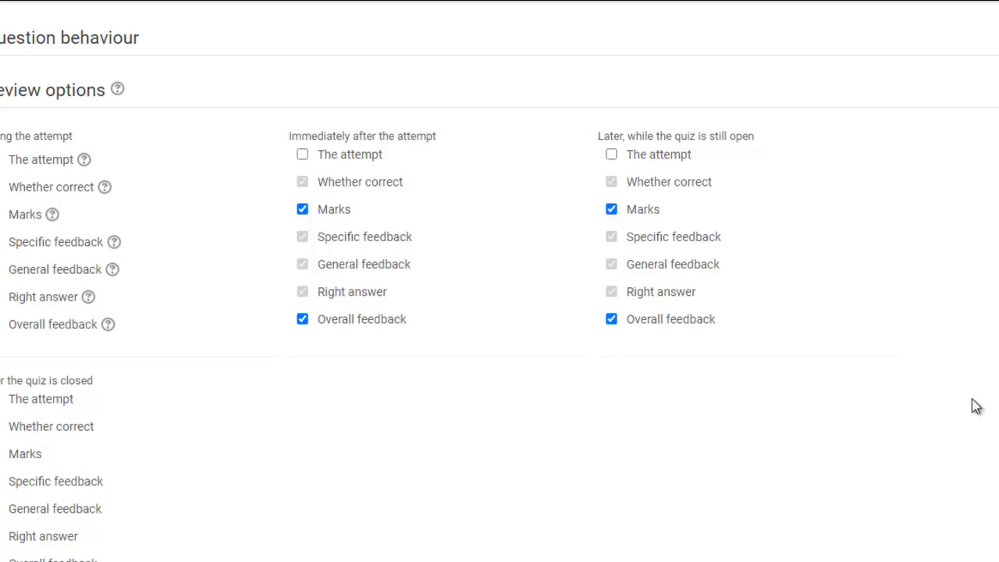
pyautogui.scroll(-1, 499, 312)
pyautogui.scroll(-6, 500, 312)
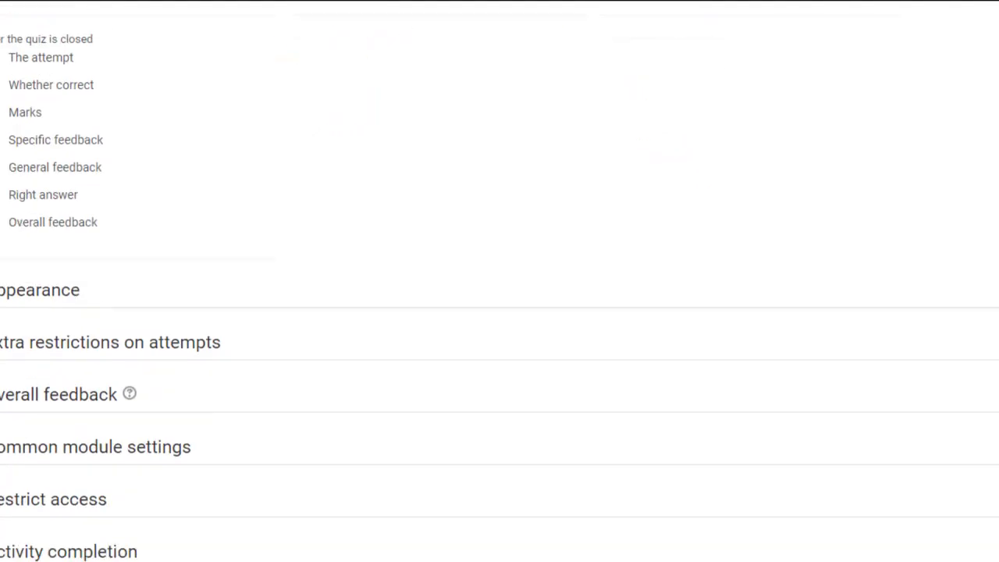
pyautogui.scroll(-1, 499, 312)
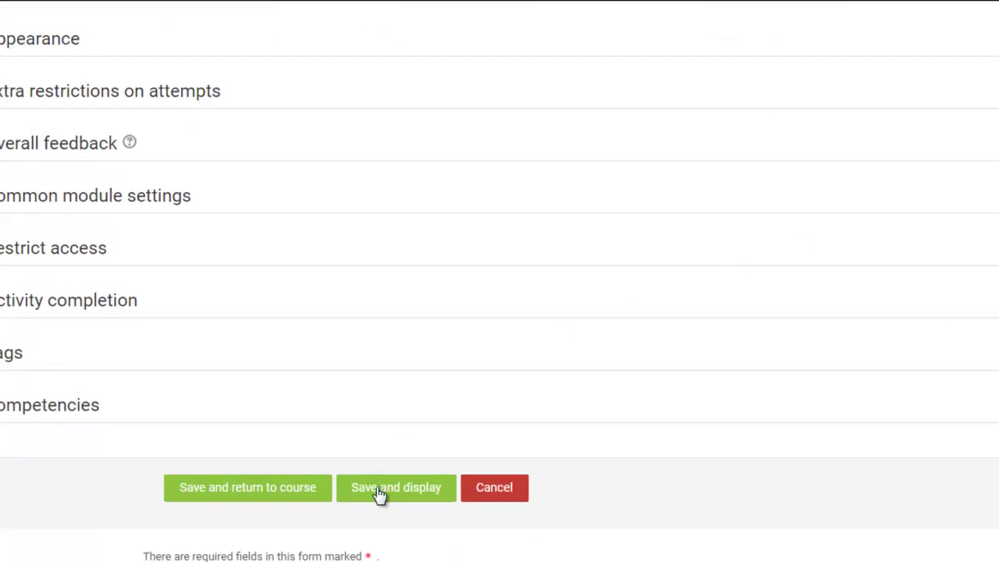
pyautogui.click(385, 500)
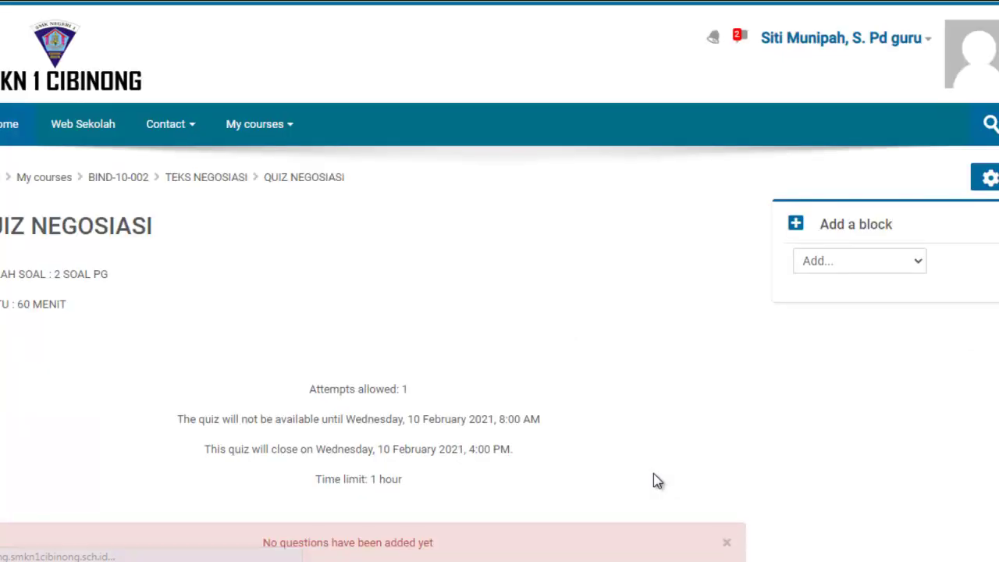
pyautogui.scroll(-2, 500, 312)
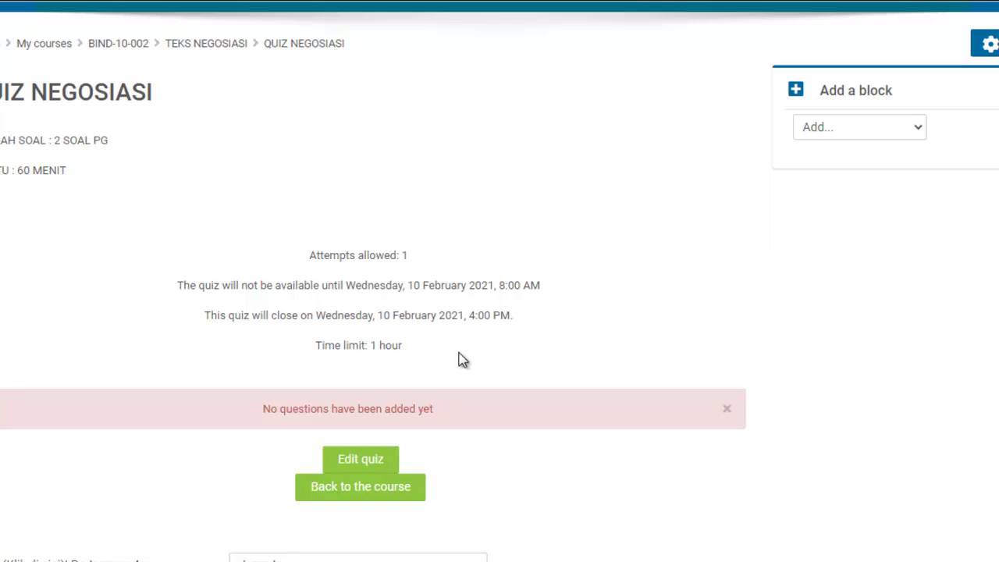
pyautogui.click(361, 462)
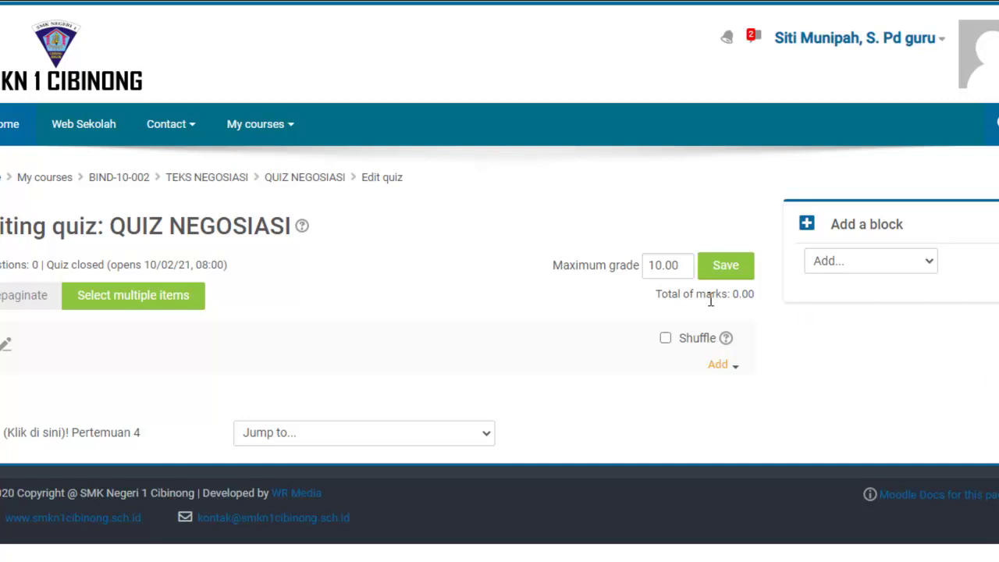
# Enable question shuffling and set the quiz's maximum grade to 100.00
pyautogui.click(689, 342)
pyautogui.click(661, 267)
pyautogui.write('0')
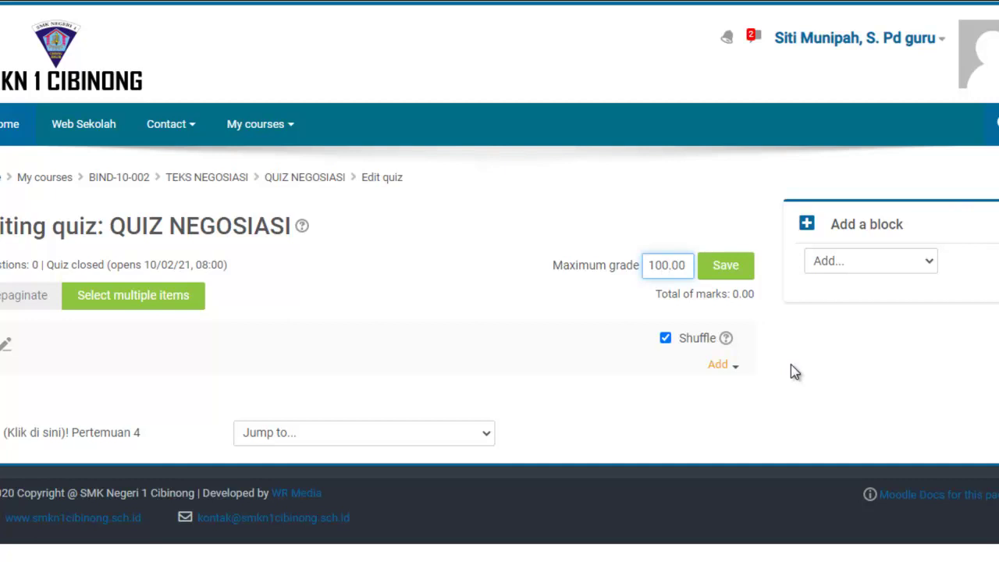
# Add a new question of the Multiple choice type to the quiz
pyautogui.click(729, 367)
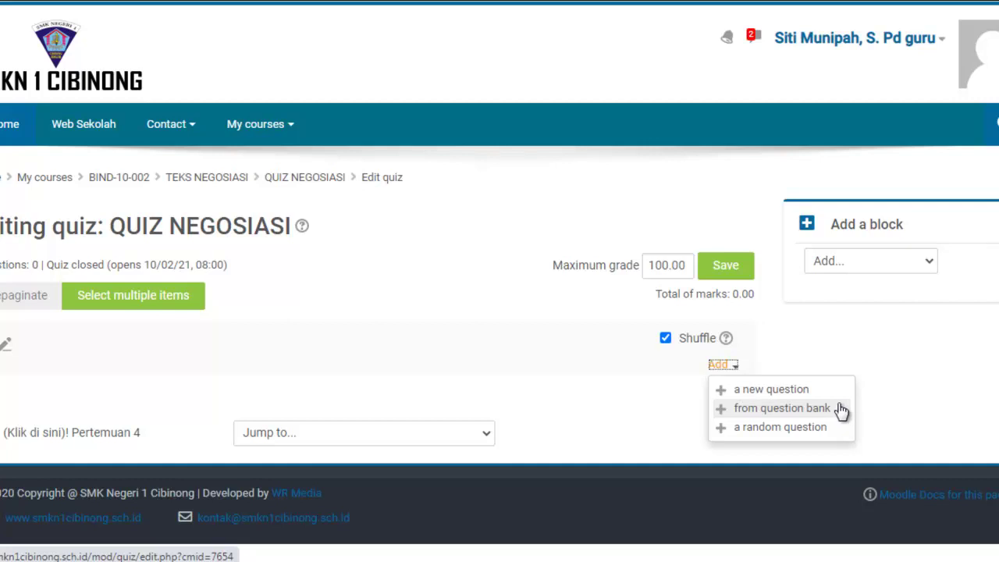
pyautogui.click(797, 394)
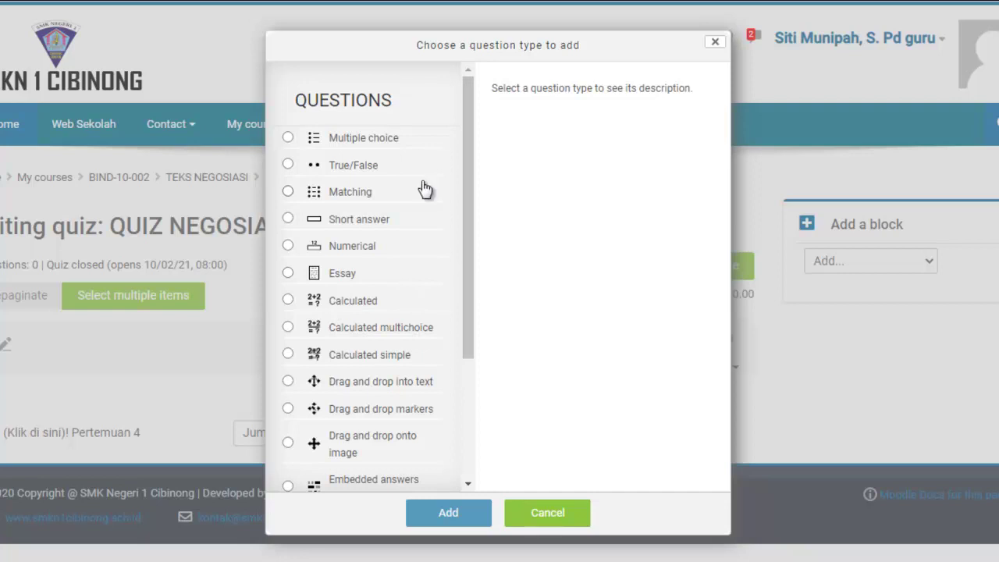
pyautogui.click(385, 146)
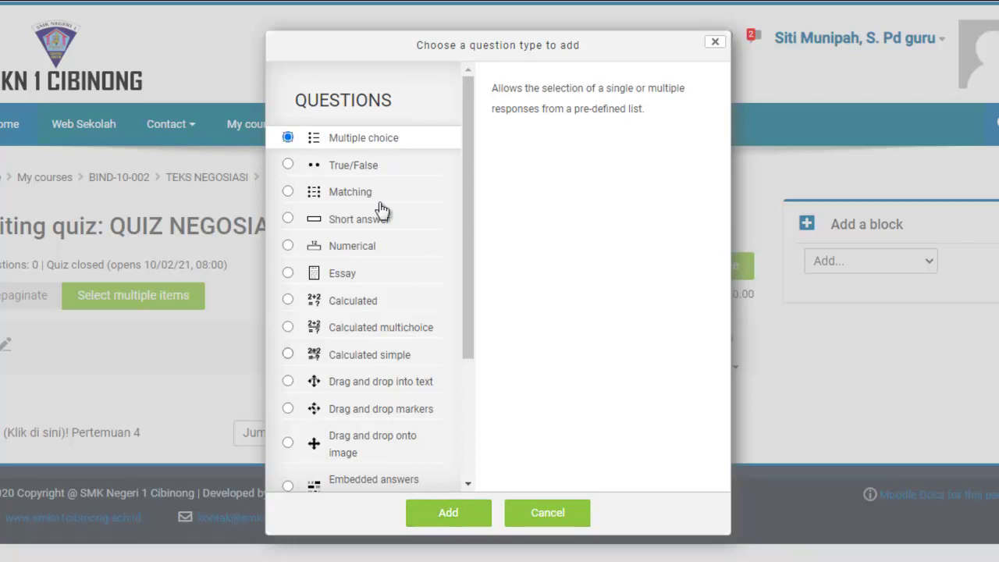
pyautogui.click(437, 515)
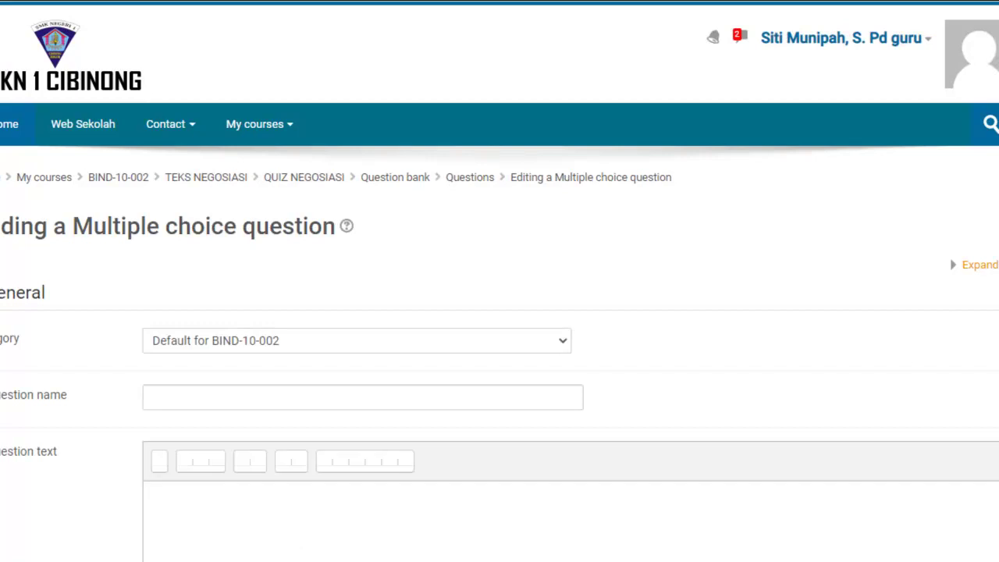
# Name the multiple choice question NO 1
pyautogui.scroll(-4, 500, 312)
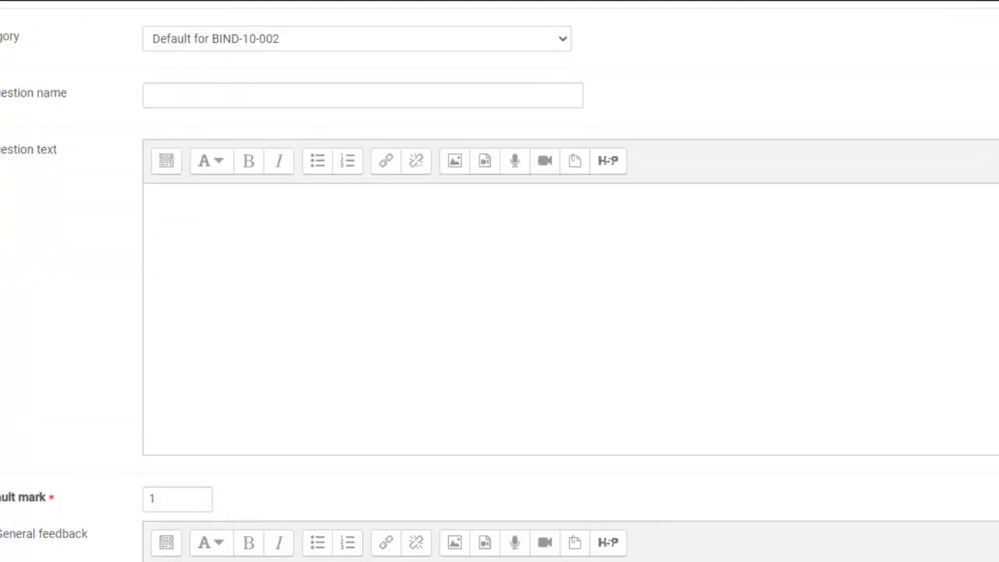
pyautogui.click(547, 95)
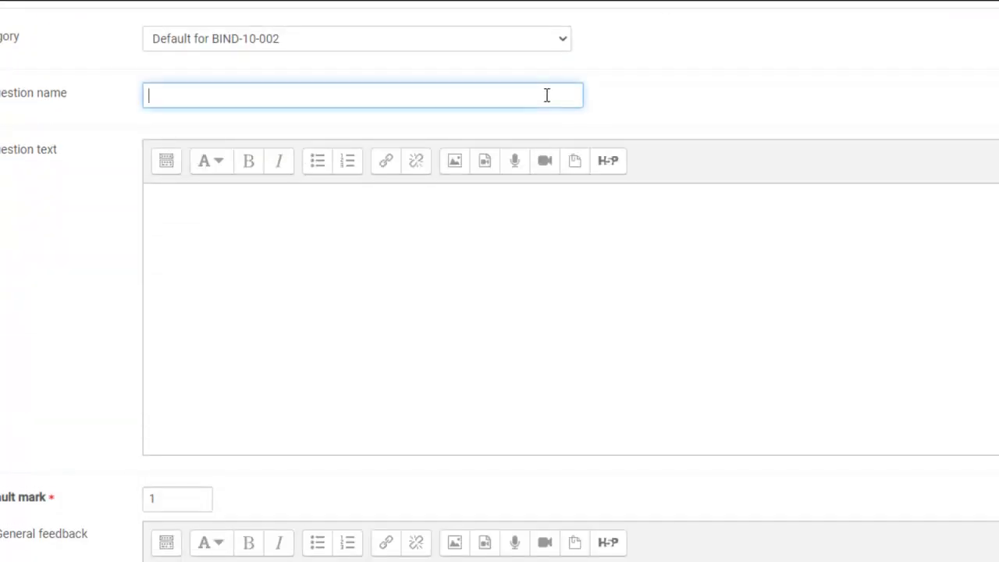
pyautogui.write('NO 1.')
# Copy question 1's dialogue and closing statement from the Word document, without its answer options, into the question text in Moodle
pyautogui.click(361, 236)
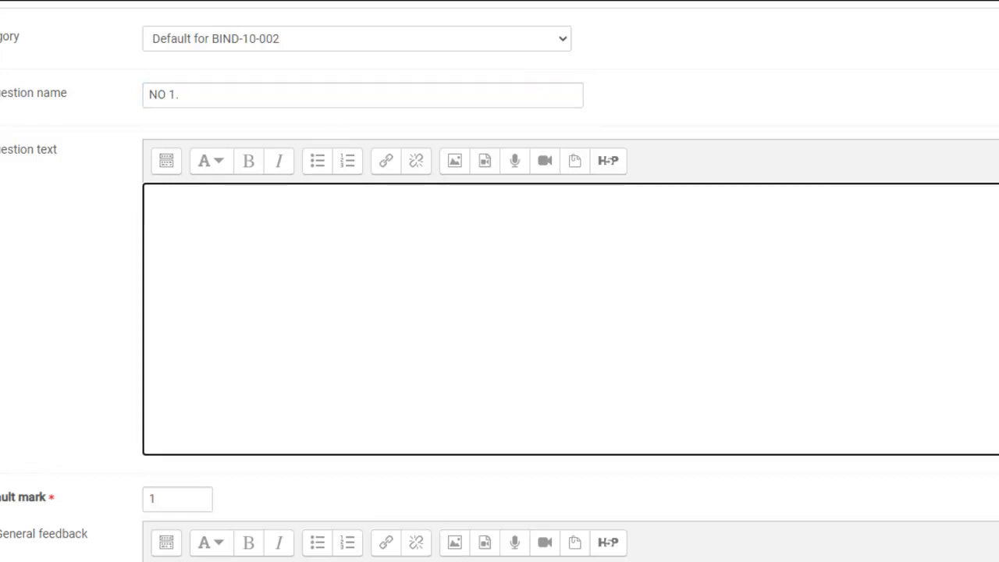
pyautogui.click(469, 499)
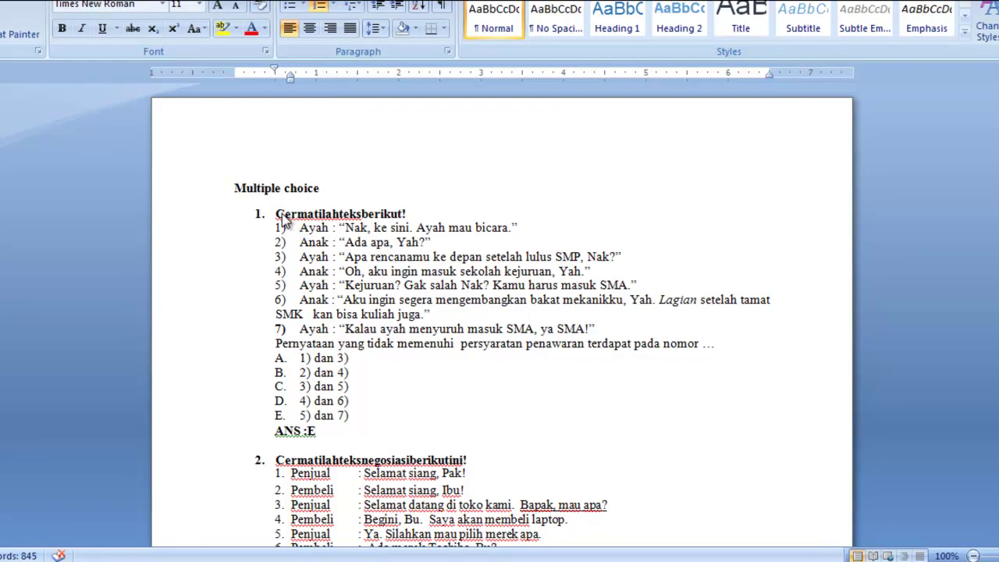
pyautogui.click(286, 244)
pyautogui.moveTo(276, 213); pyautogui.dragTo(717, 343)
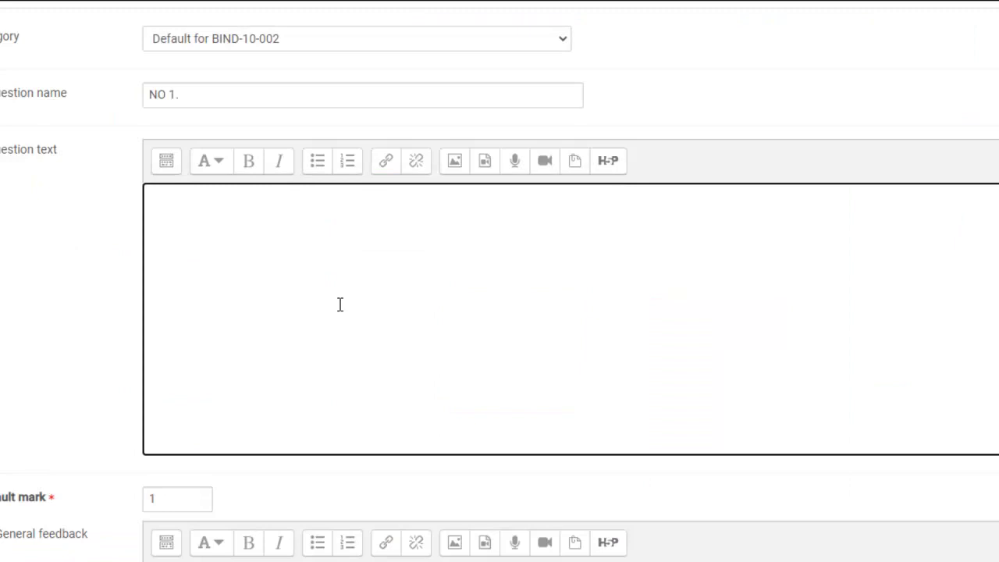
pyautogui.hotkey('ctrl', 'v')
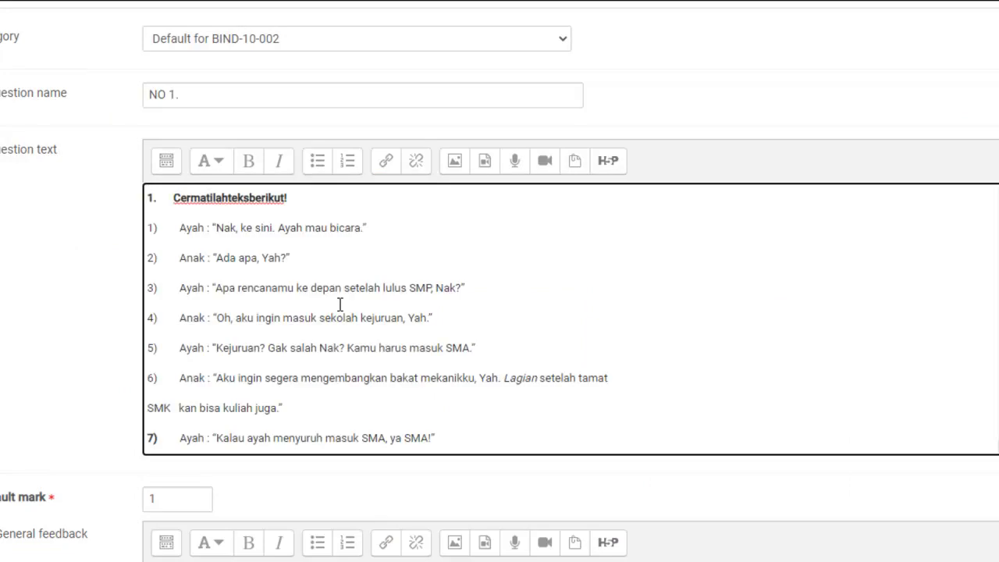
# Remove the leading question number from the question text and correct the heading's word spacing to "Cermatilah teks berikut!"
pyautogui.click(173, 198)
pyautogui.press('BackSpace')
pyautogui.press('BackSpace')
pyautogui.press('BackSpace')
pyautogui.press('BackSpace')
pyautogui.press('BackSpace')
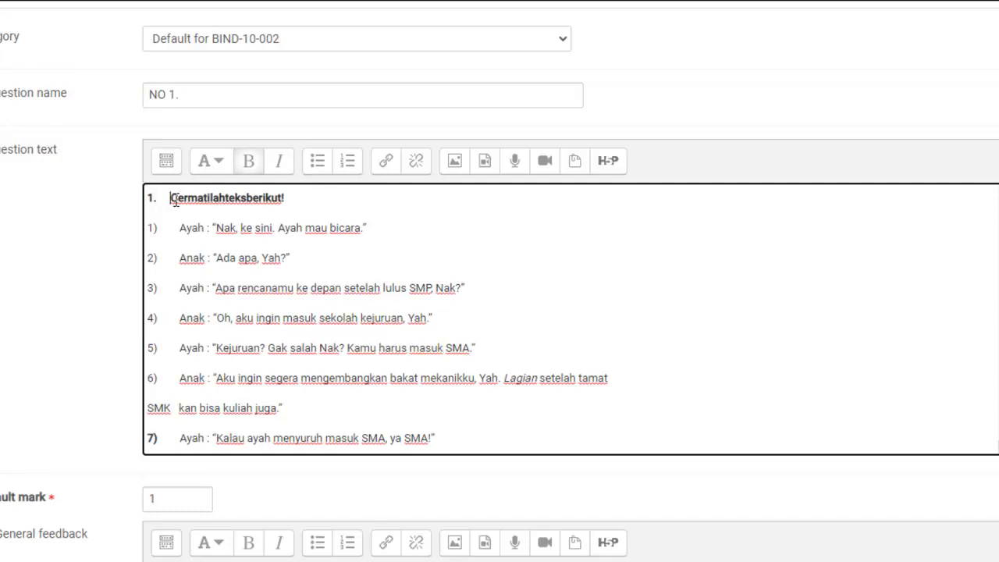
pyautogui.press('BackSpace')
pyautogui.press('BackSpace')
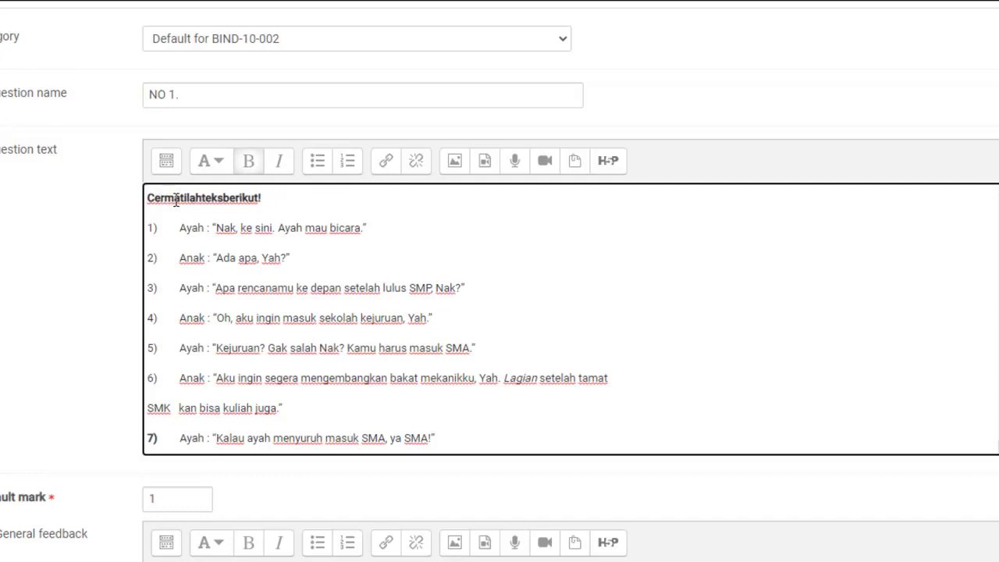
pyautogui.click(205, 197)
pyautogui.click(226, 197)
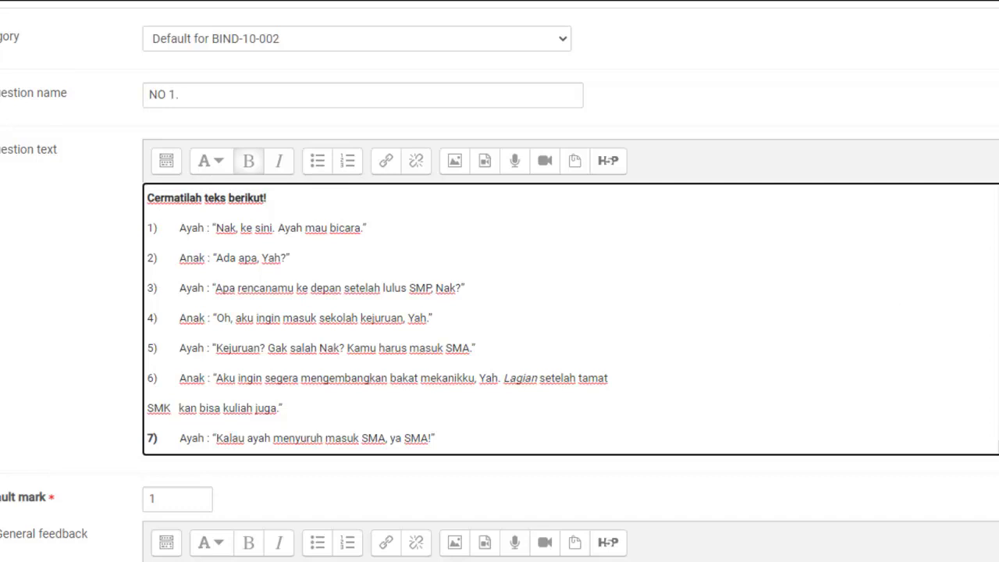
pyautogui.write('Pernyataan yang tidak memenuhi  persyaratan penawaran terdapat pada nomor ...')
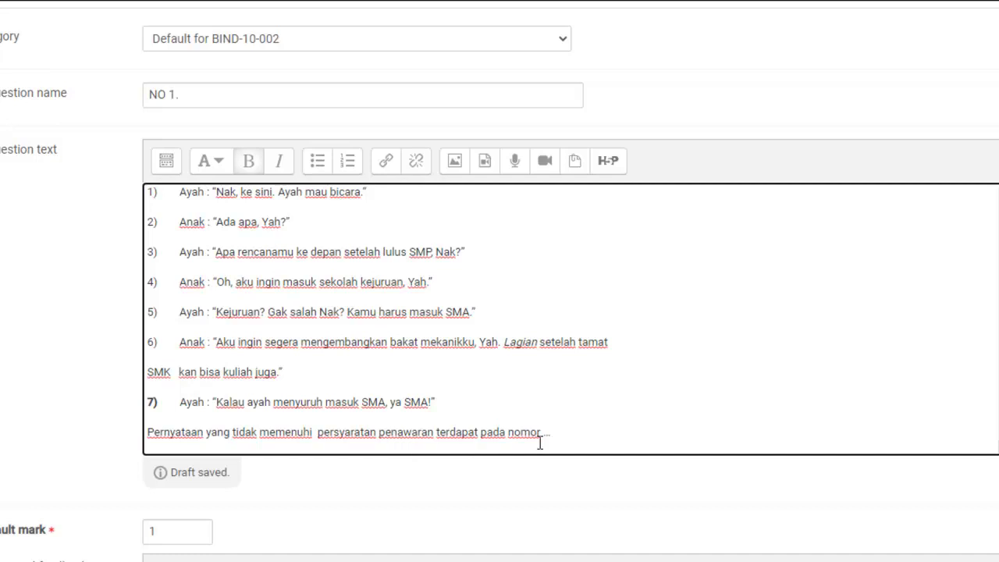
# Copy option A of question 1, "1) dan 3)", from the Word document into answer Choice 1
pyautogui.scroll(-2, 499, 312)
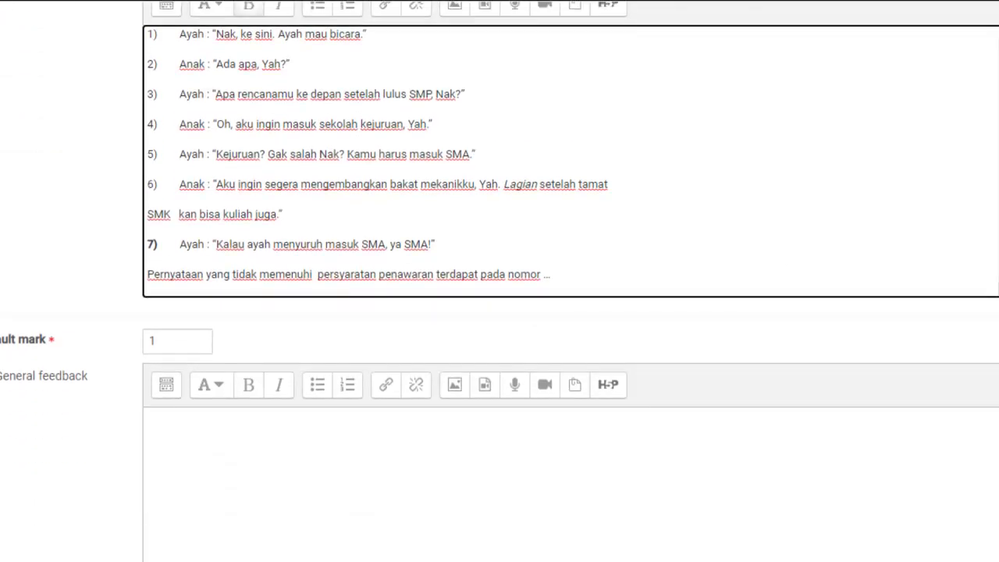
pyautogui.scroll(-10, 499, 312)
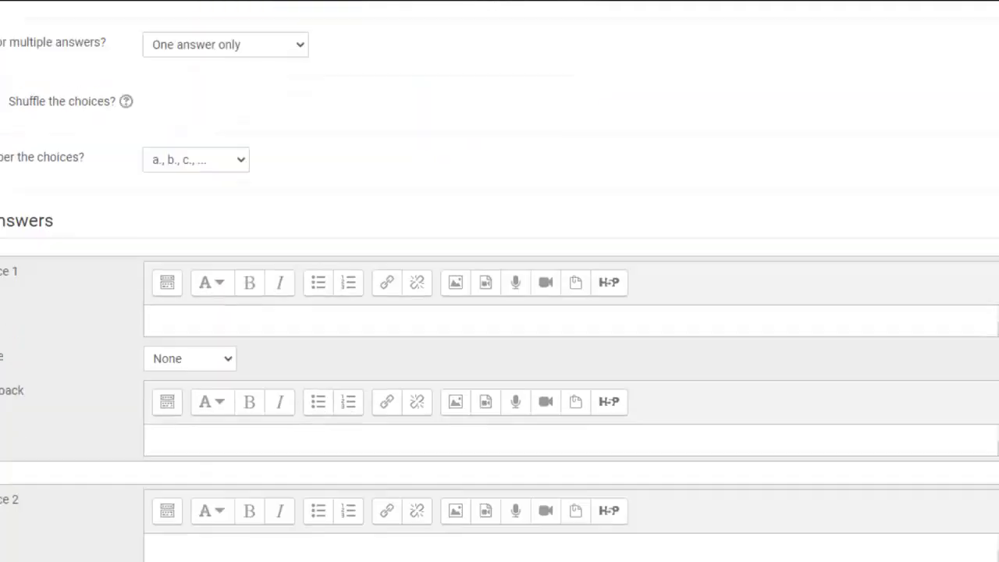
pyautogui.scroll(-1, 499, 312)
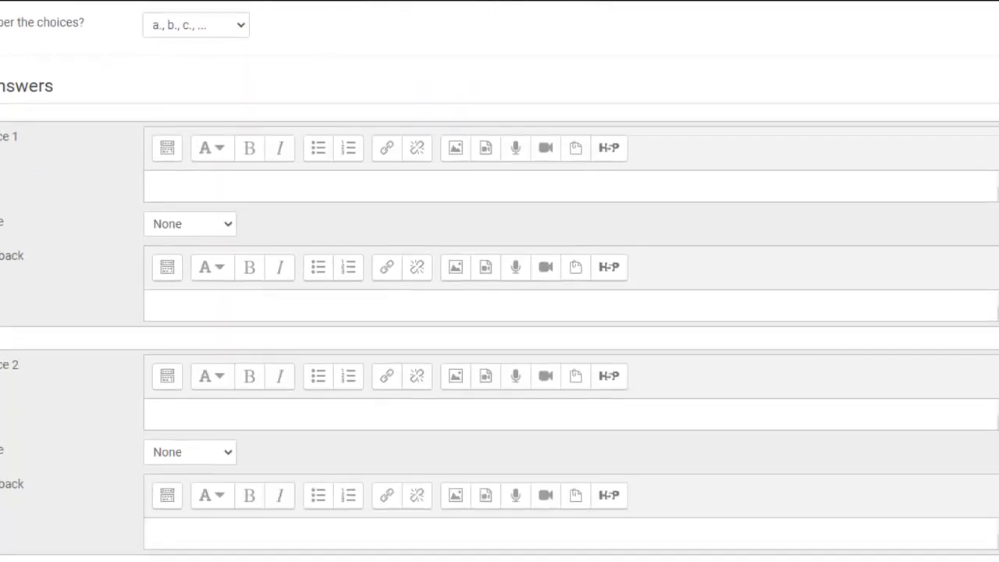
pyautogui.scroll(-1, 499, 312)
pyautogui.scroll(-2, 500, 312)
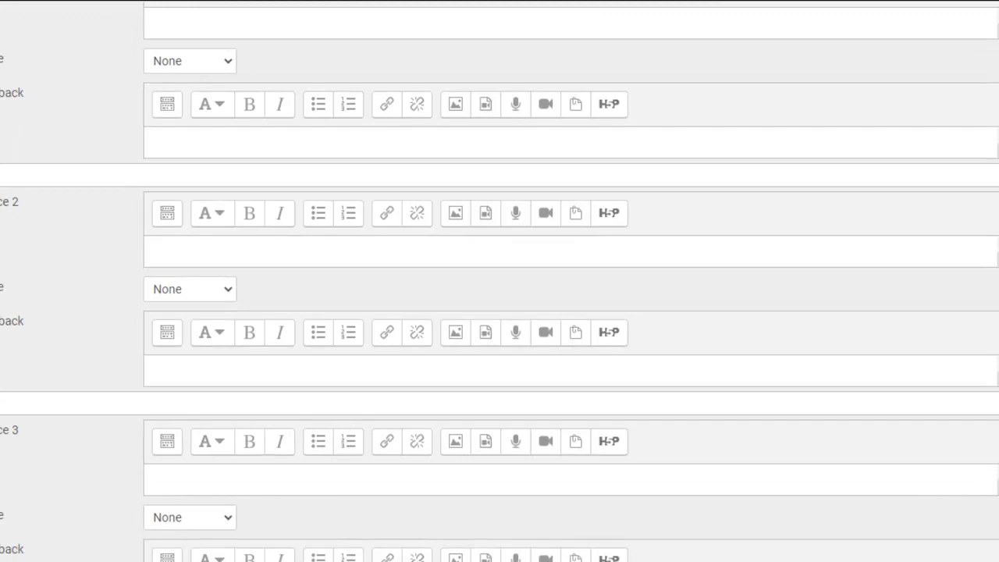
pyautogui.scroll(-6, 499, 312)
pyautogui.scroll(-5, 500, 312)
pyautogui.scroll(15, 500, 312)
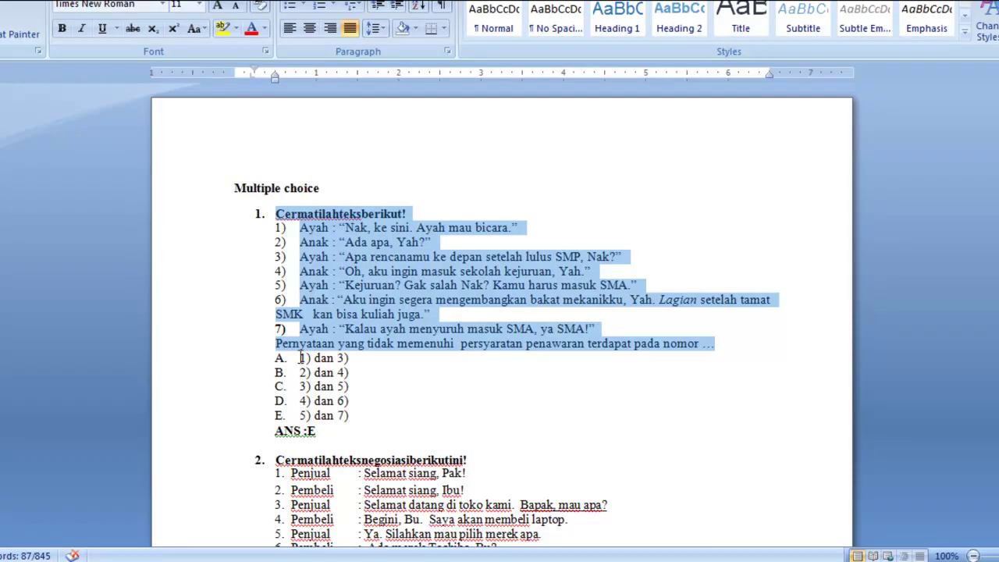
pyautogui.moveTo(299, 357); pyautogui.dragTo(353, 355)
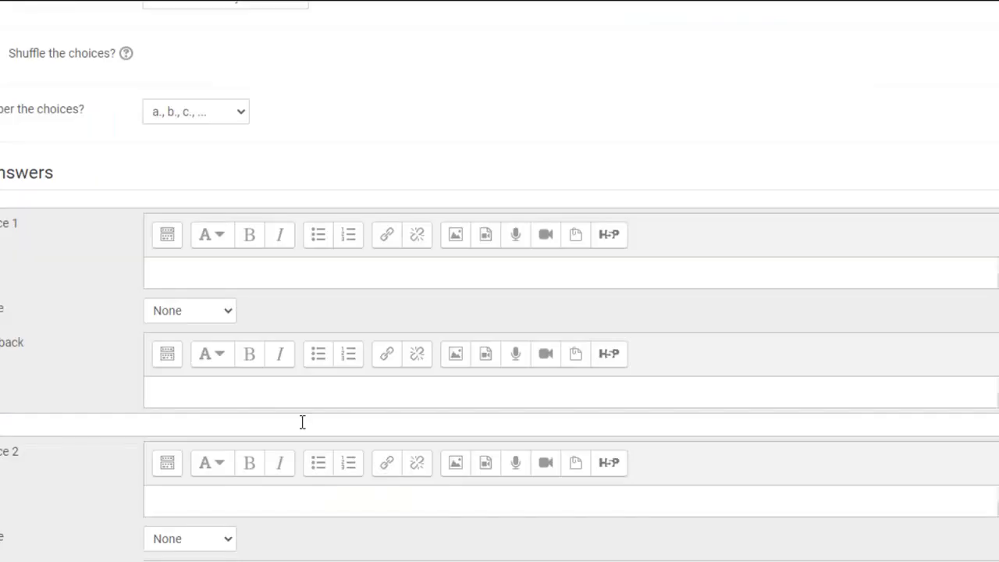
pyautogui.click(287, 271)
pyautogui.write('1) dan 3)')
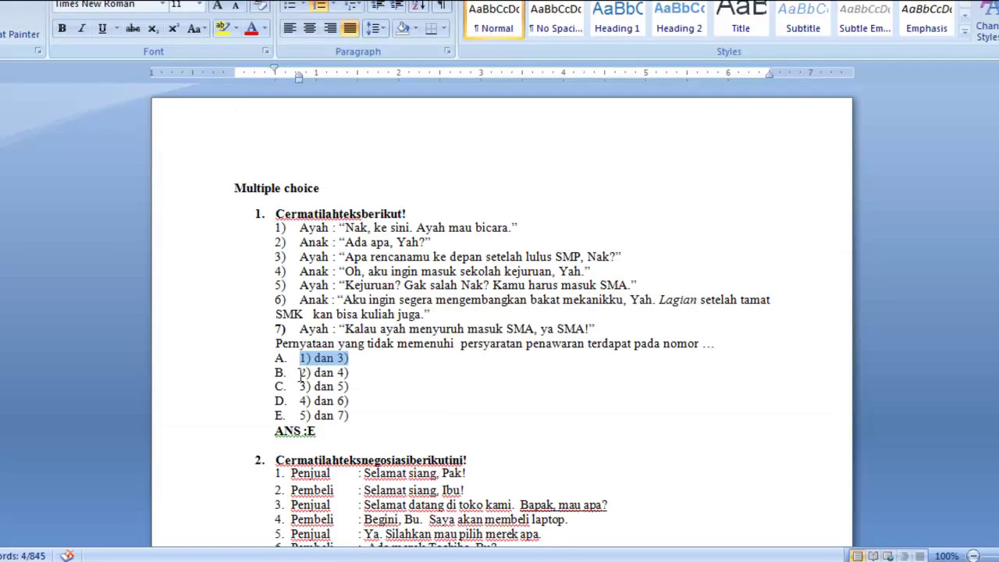
# Copy option B of question 1, "2) dan 4)", from the Word document into answer Choice 2
pyautogui.moveTo(300, 373); pyautogui.dragTo(349, 374)
pyautogui.hotkey('ctrl', 'c')
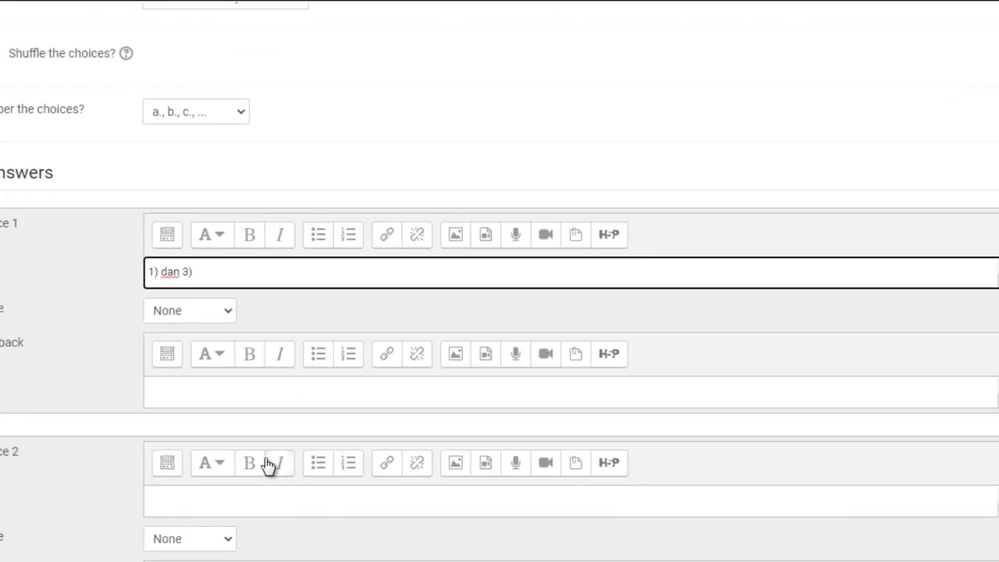
pyautogui.click(237, 495)
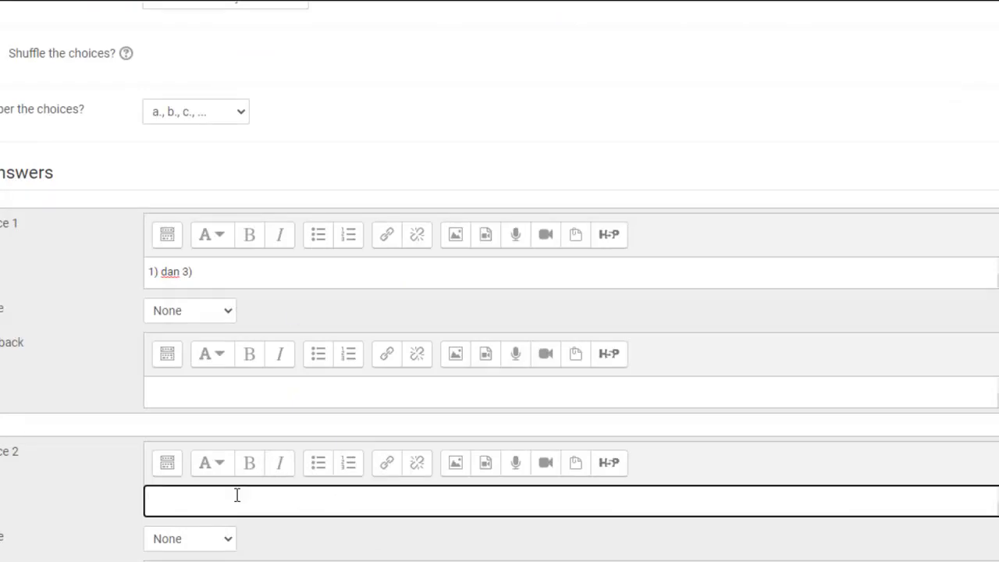
pyautogui.hotkey('ctrl', 'v')
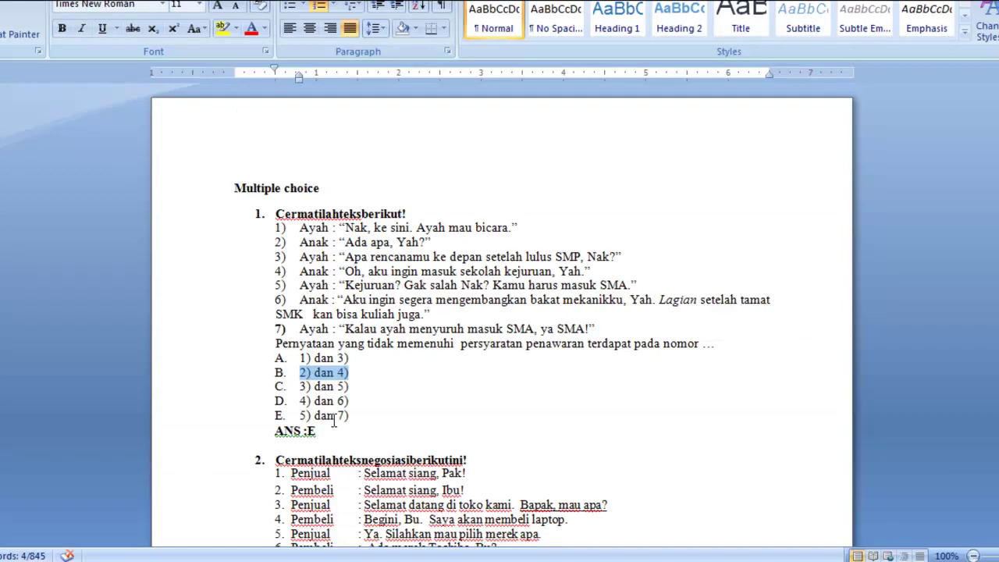
# Copy option C of question 1, "3) dan 5)", from the Word document into answer Choice 3
pyautogui.moveTo(300, 386); pyautogui.dragTo(352, 386)
pyautogui.hotkey('ctrl', 'c')
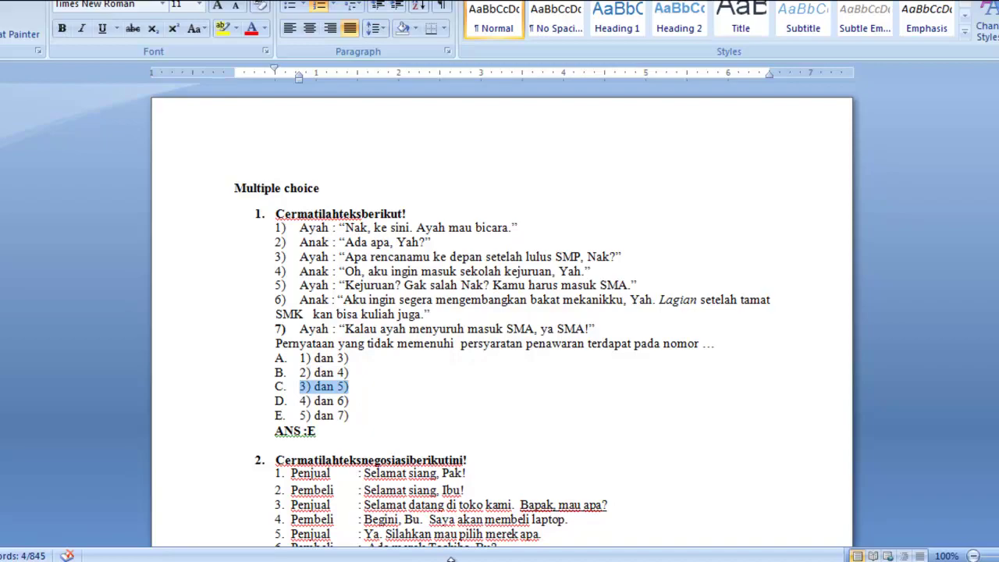
pyautogui.hotkey('alt', 'Tab')
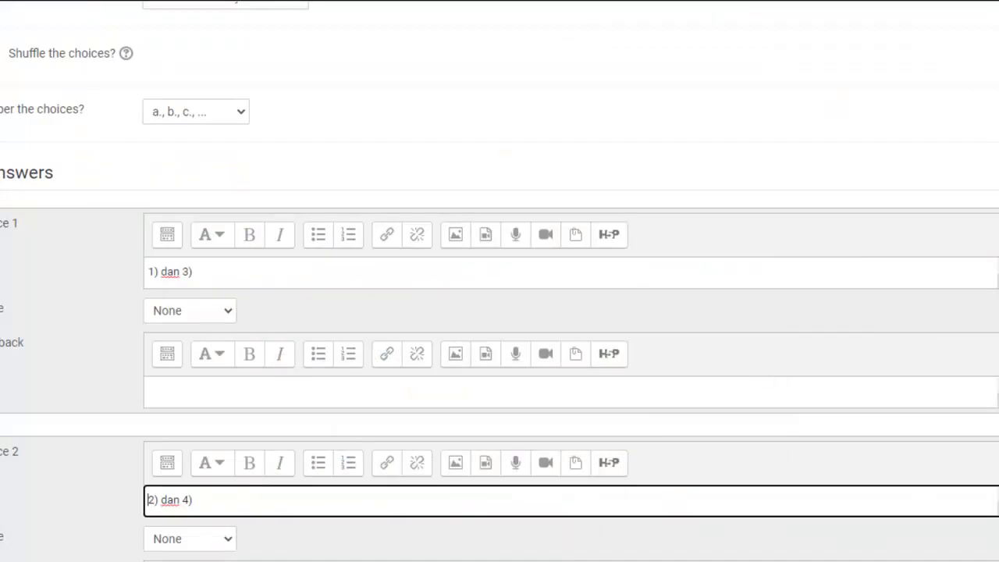
pyautogui.scroll(-5, 765, 239)
pyautogui.click(513, 284)
pyautogui.hotkey('ctrl', 'v')
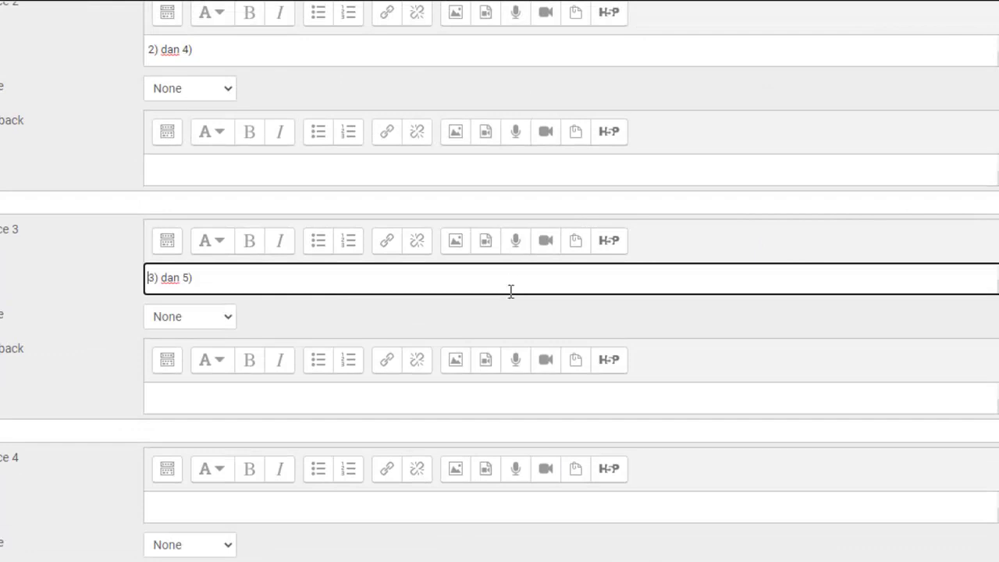
# Copy option D of question 1, "4) dan 6)", from the Word document into answer Choice 4
pyautogui.hotkey('alt', 'Tab')
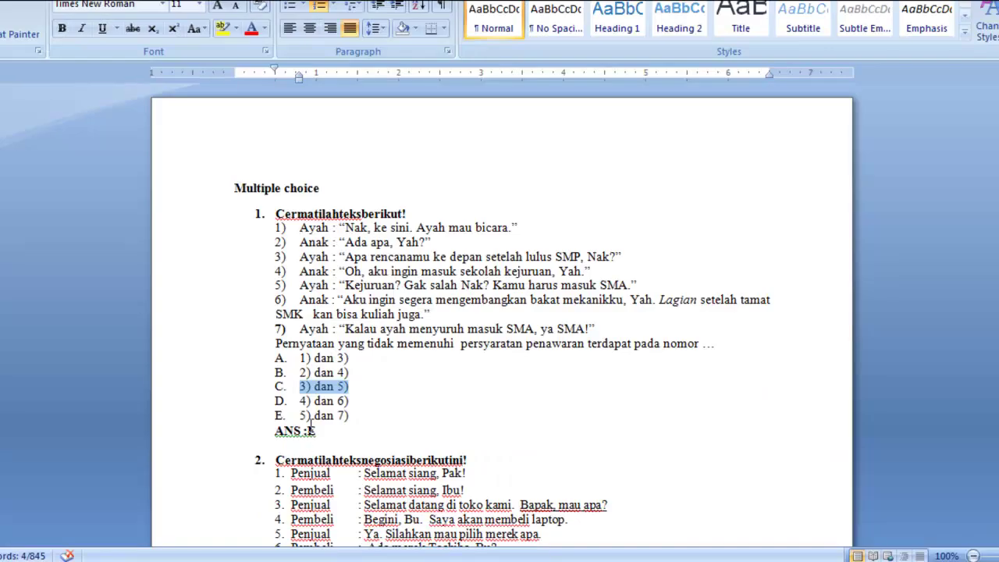
pyautogui.moveTo(301, 400); pyautogui.dragTo(350, 402)
pyautogui.hotkey('ctrl', 'c')
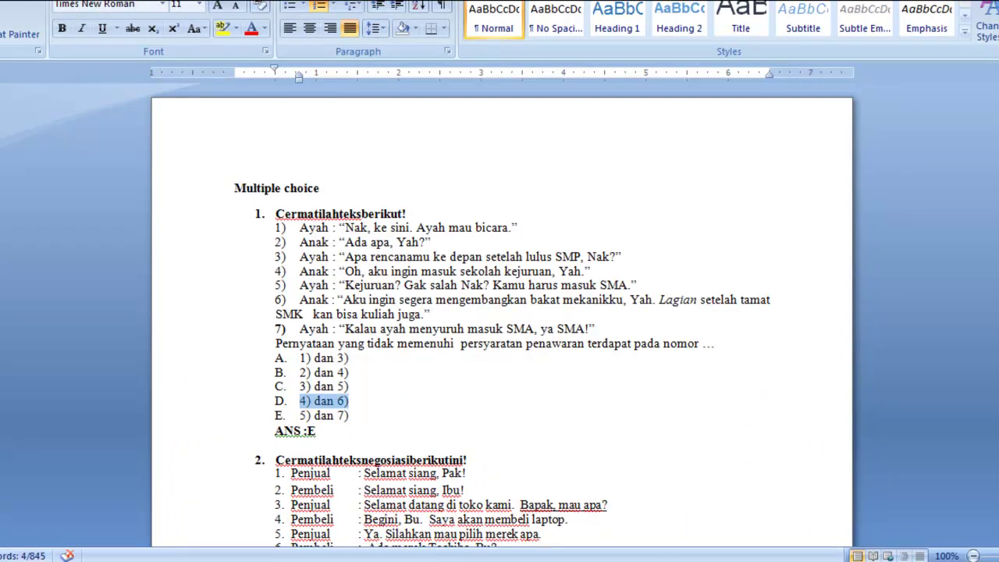
pyautogui.scroll(-10, 980, 125)
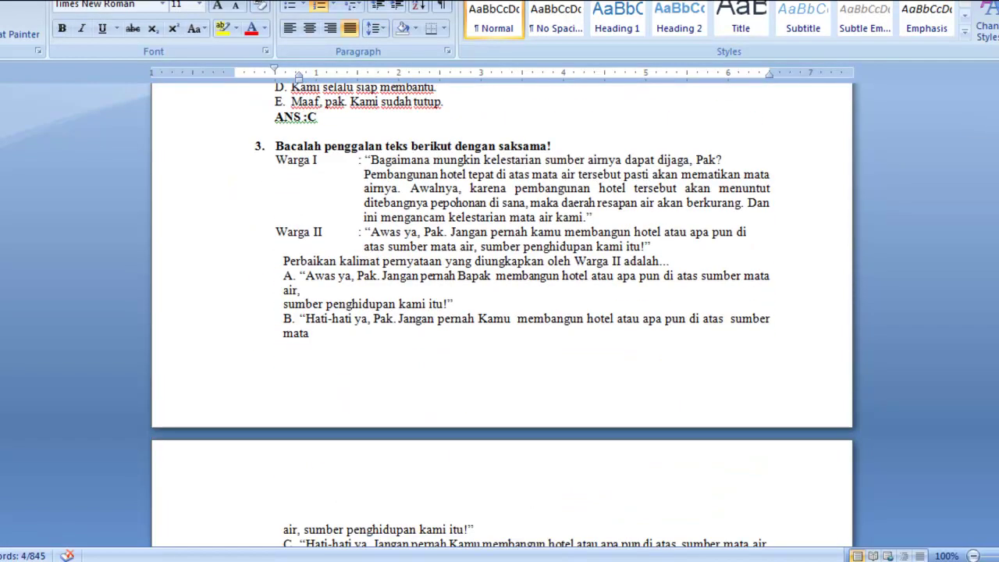
pyautogui.scroll(9, 499, 312)
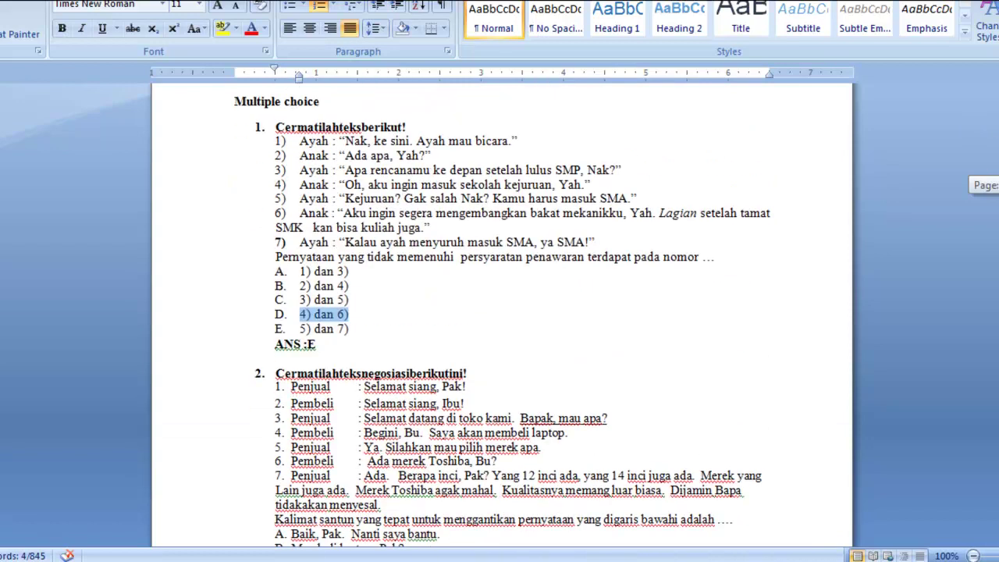
pyautogui.scroll(-1, 513, 312)
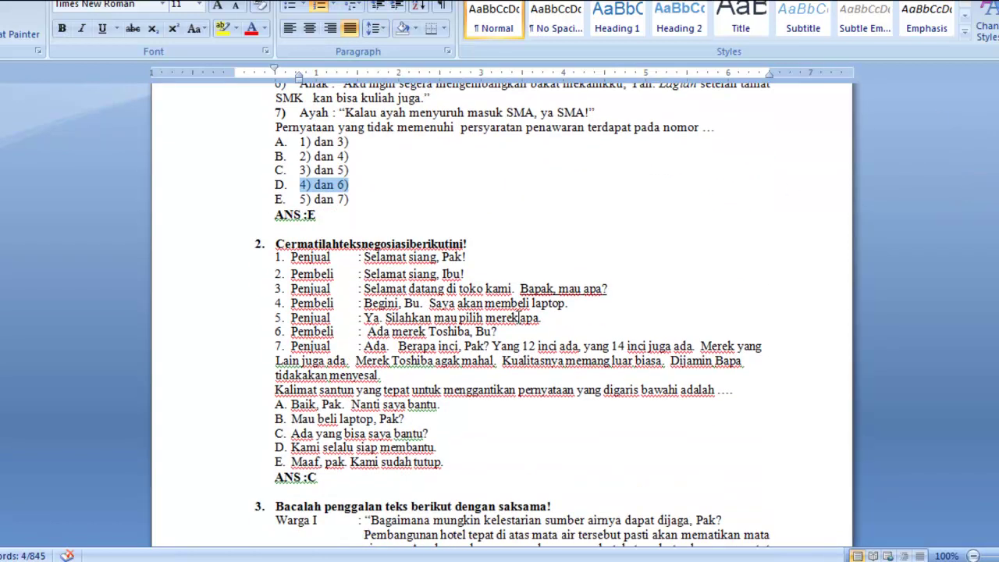
pyautogui.hotkey('alt', 'Tab')
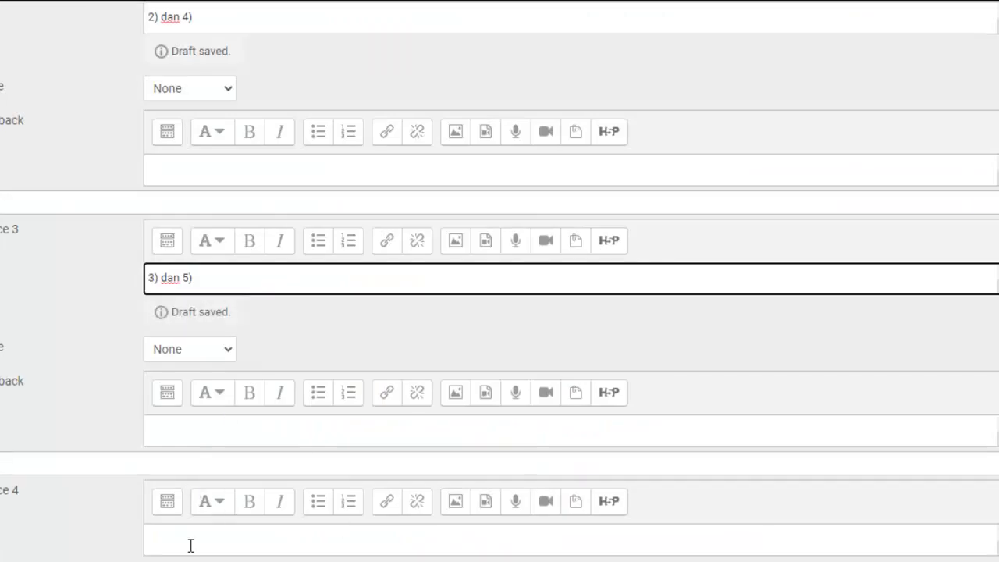
pyautogui.scroll(-3, 811, 372)
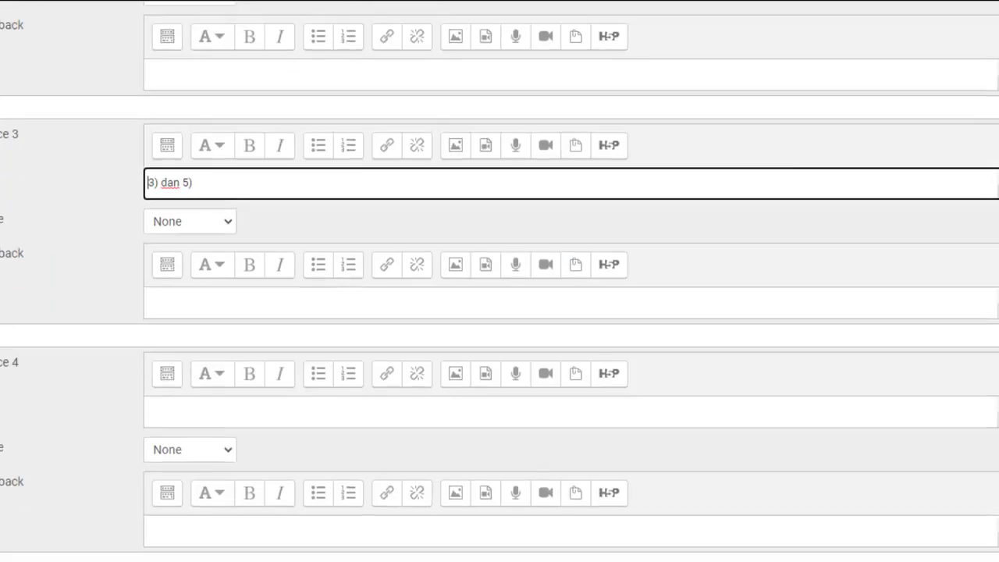
pyautogui.click(301, 366)
pyautogui.hotkey('ctrl', 'v')
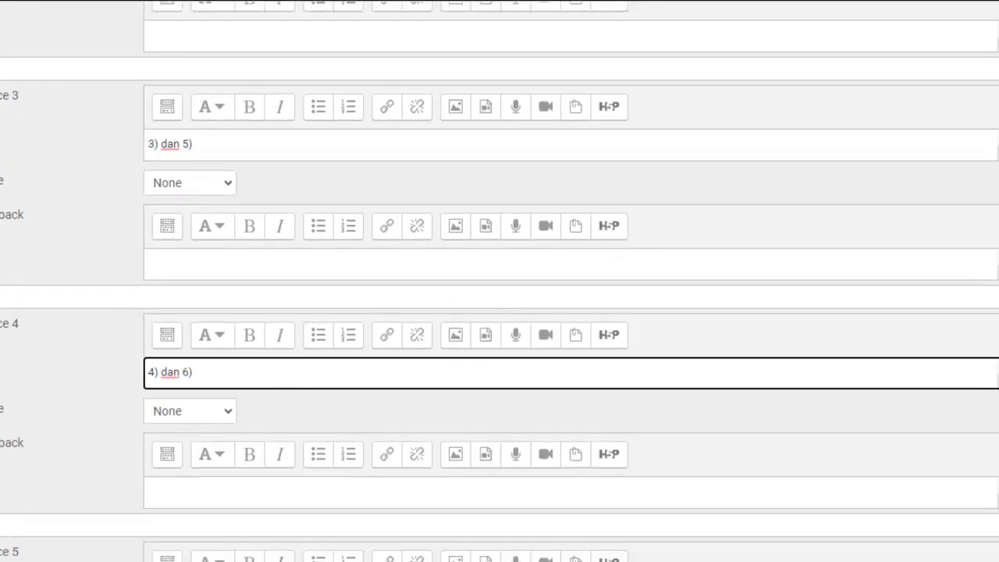
# Copy option E of question 1, "5) dan 7)", from the Word document into answer Choice 5
pyautogui.hotkey('alt', 'Tab')
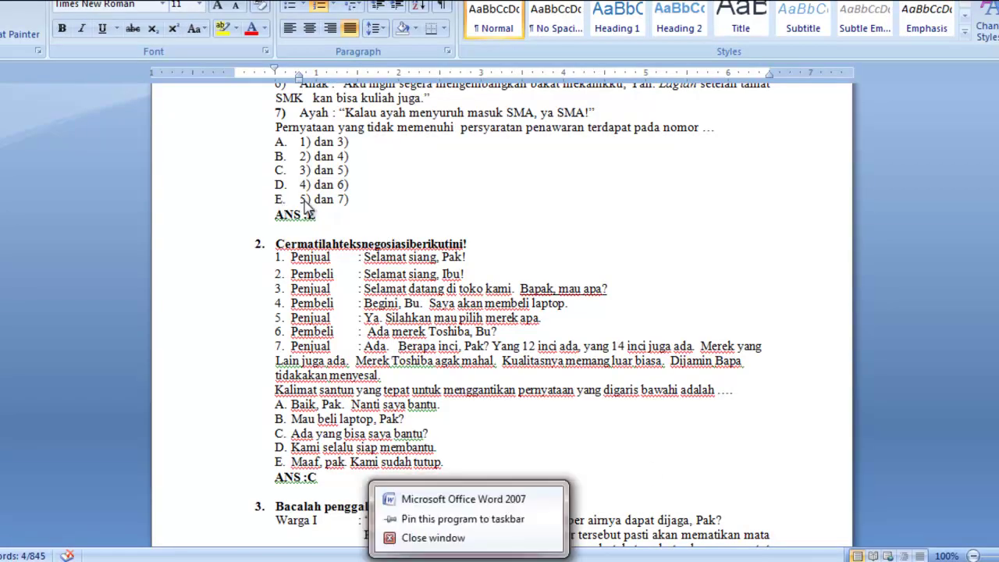
pyautogui.click(300, 199)
pyautogui.moveTo(300, 198); pyautogui.dragTo(351, 199)
pyautogui.hotkey('ctrl', 'c')
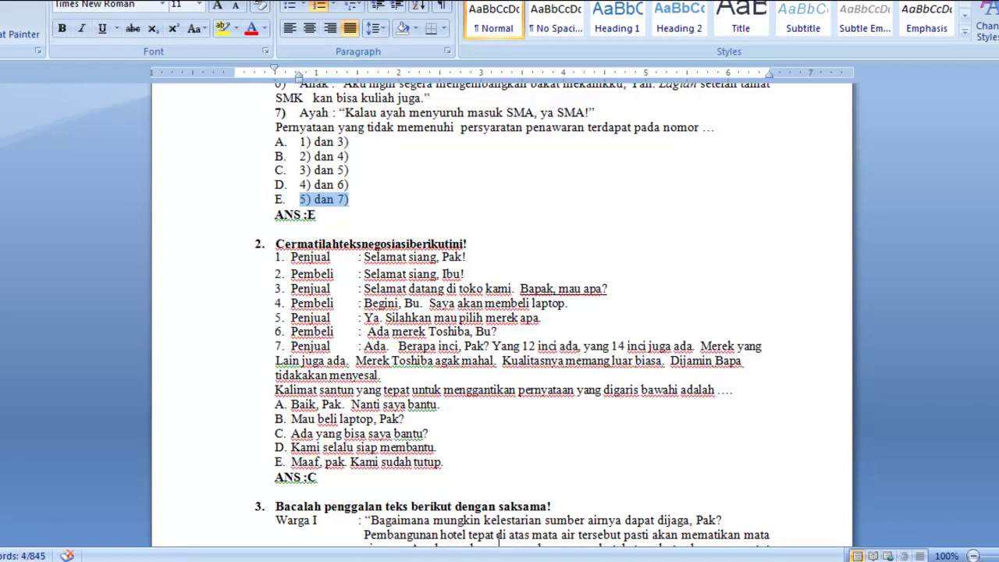
pyautogui.hotkey('alt', 'Tab')
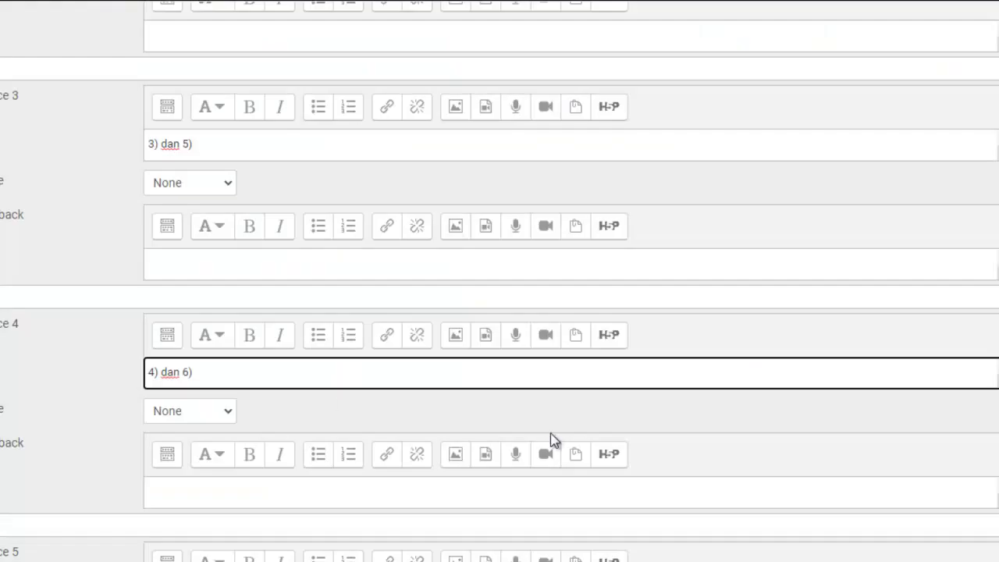
pyautogui.scroll(5, 499, 280)
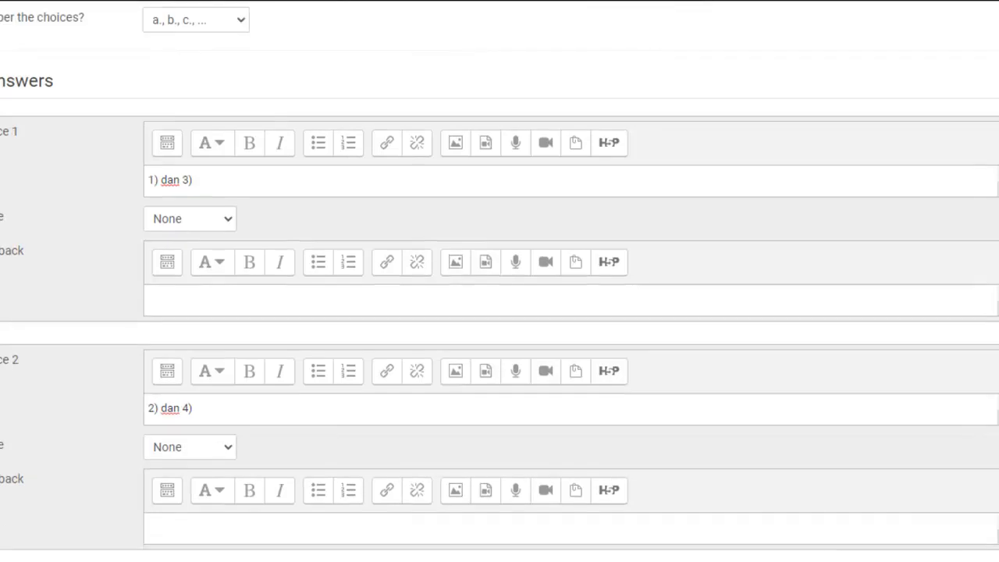
pyautogui.scroll(-9, 499, 280)
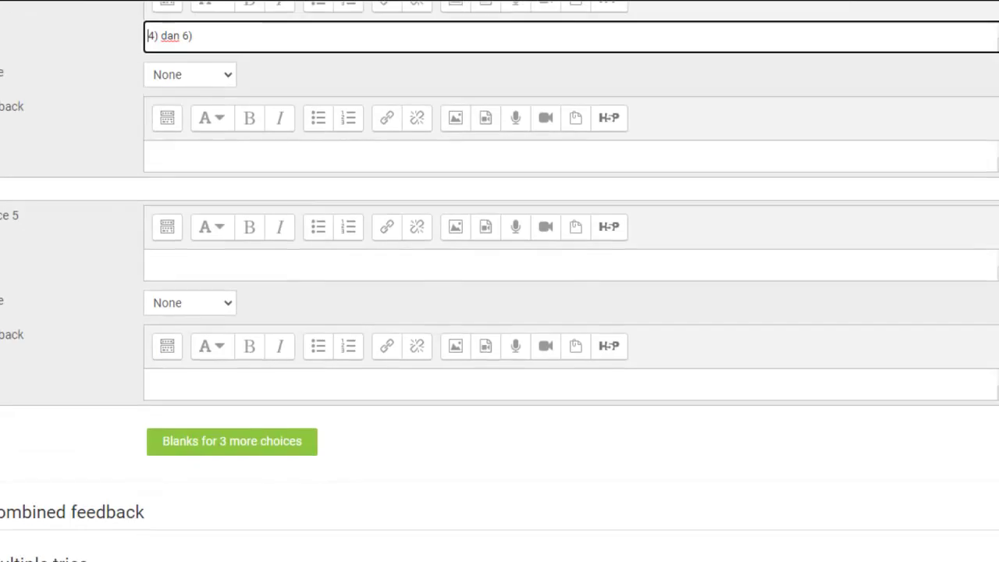
pyautogui.click(752, 270)
pyautogui.hotkey('ctrl', 'v')
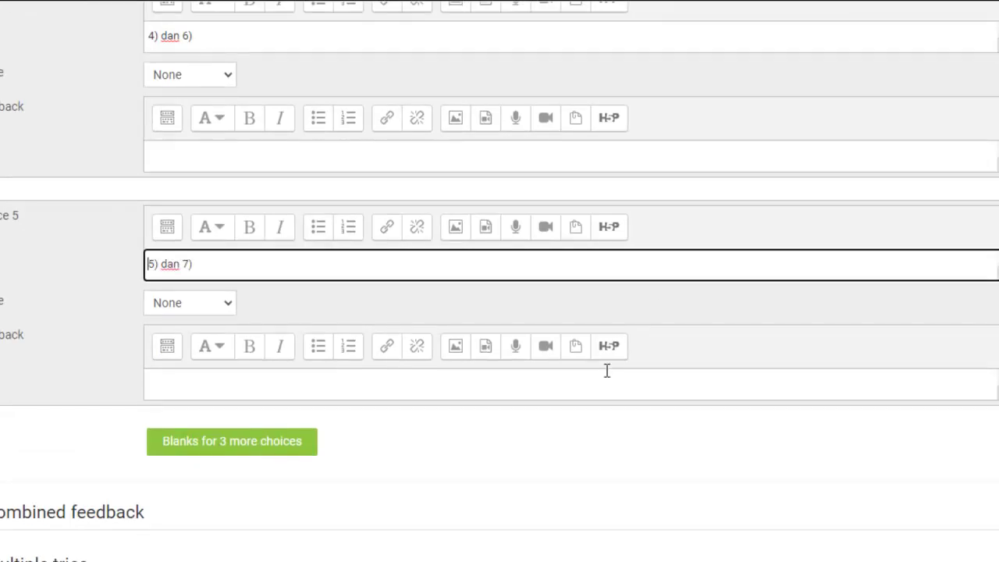
# Check question 1's answer key in the Word document, set the grade of answer Choice 5 to 100%, and save the question
pyautogui.click(459, 556)
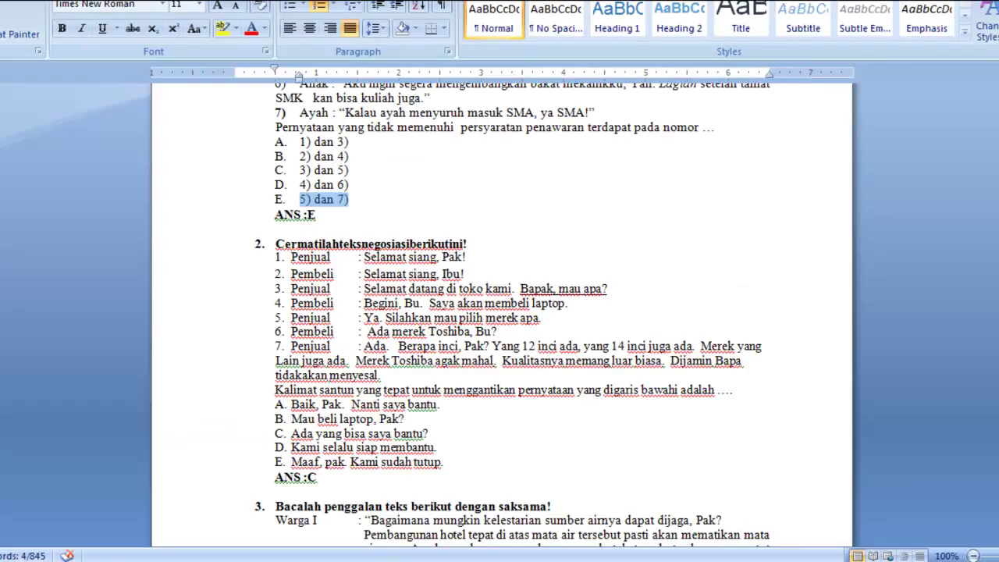
pyautogui.moveTo(468, 560)
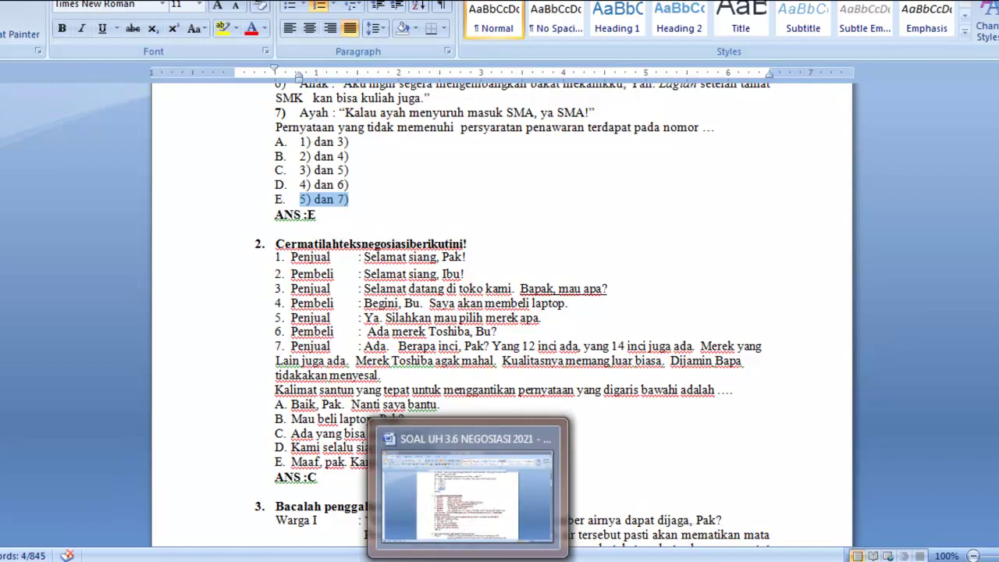
pyautogui.hotkey('alt', 'Tab')
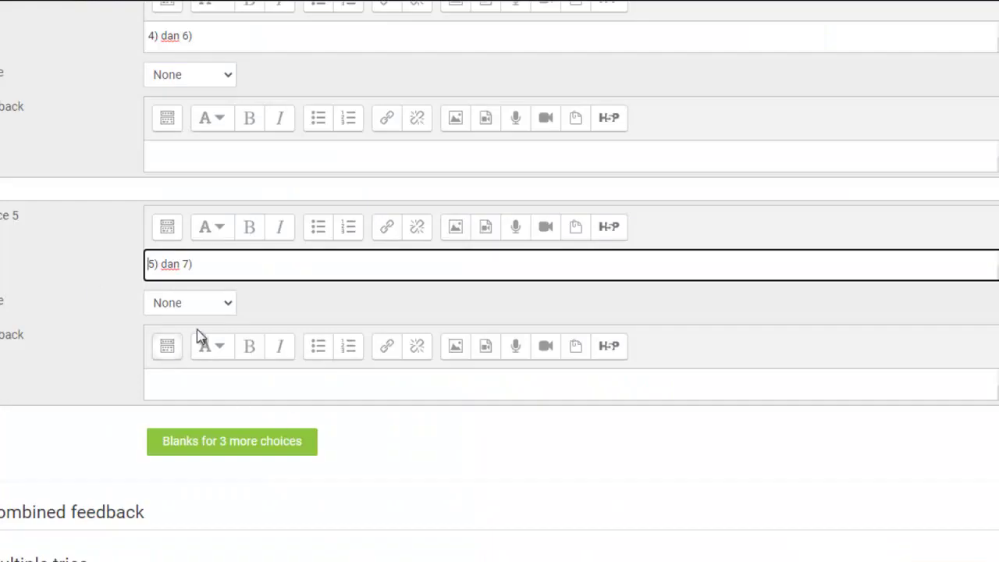
pyautogui.click(212, 309)
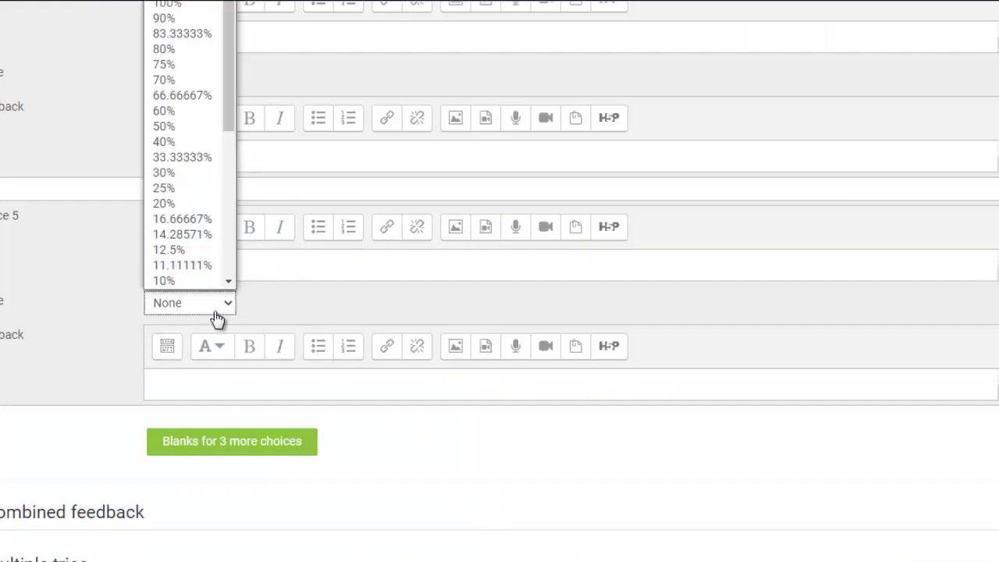
pyautogui.click(207, 7)
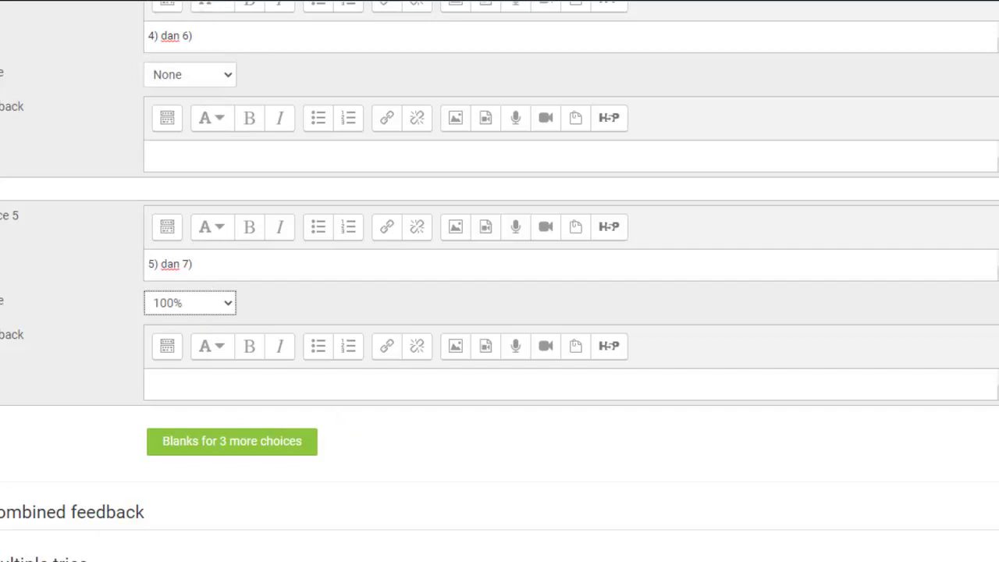
pyautogui.scroll(-4, 876, 365)
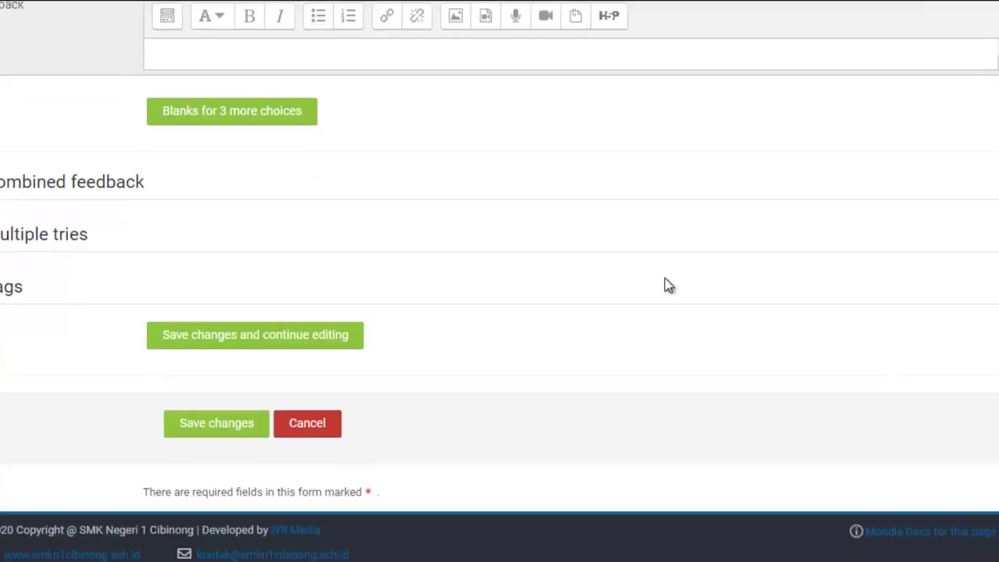
pyautogui.click(227, 431)
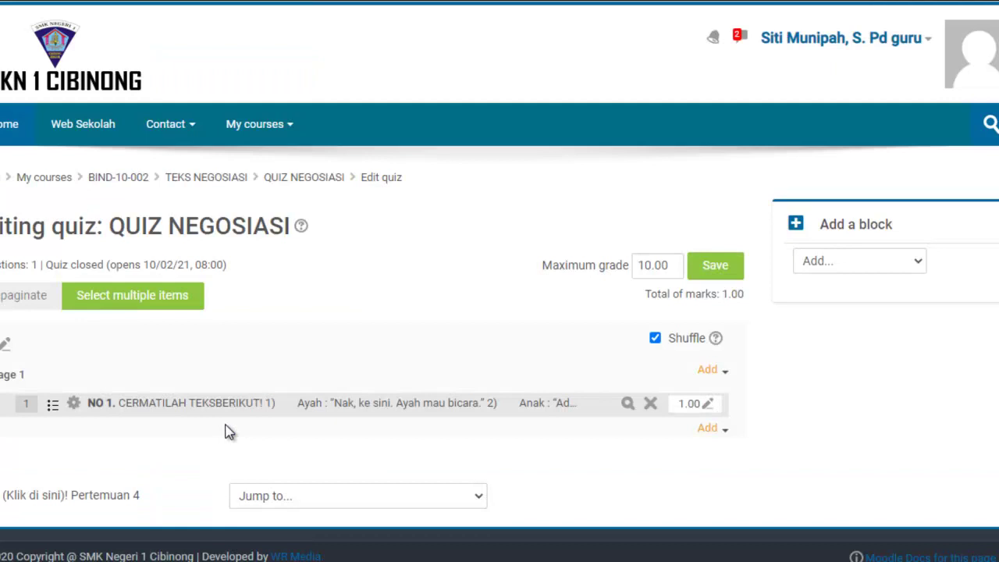
# Preview question 1 and compare its text and answer options with the Word document
pyautogui.click(629, 406)
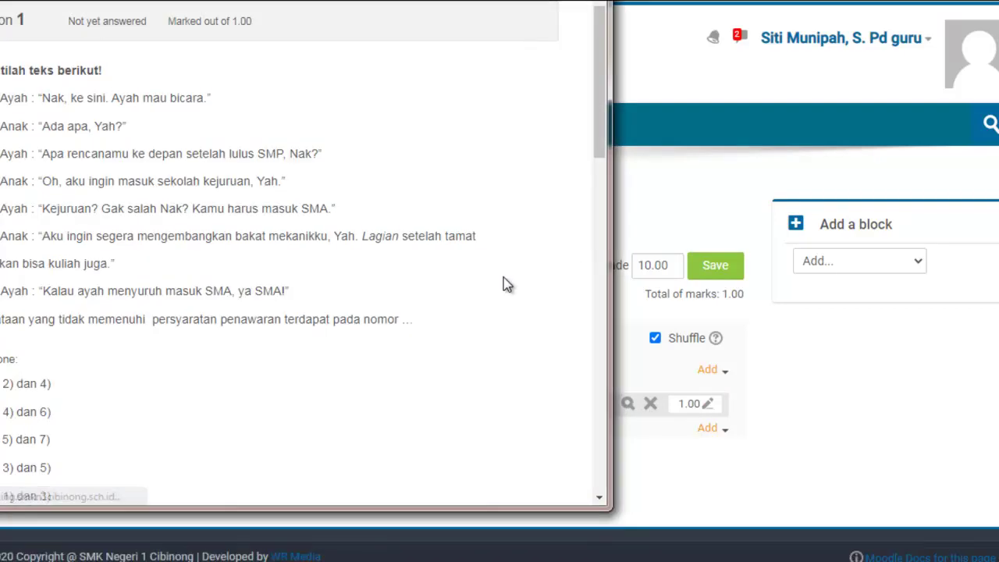
pyautogui.moveTo(603, 109); pyautogui.dragTo(598, 145)
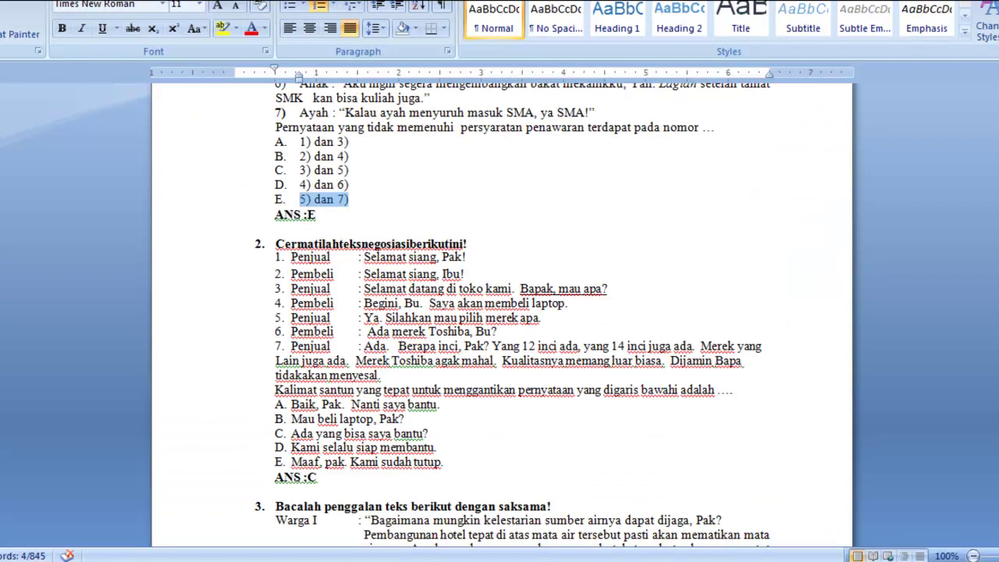
pyautogui.moveTo(361, 560)
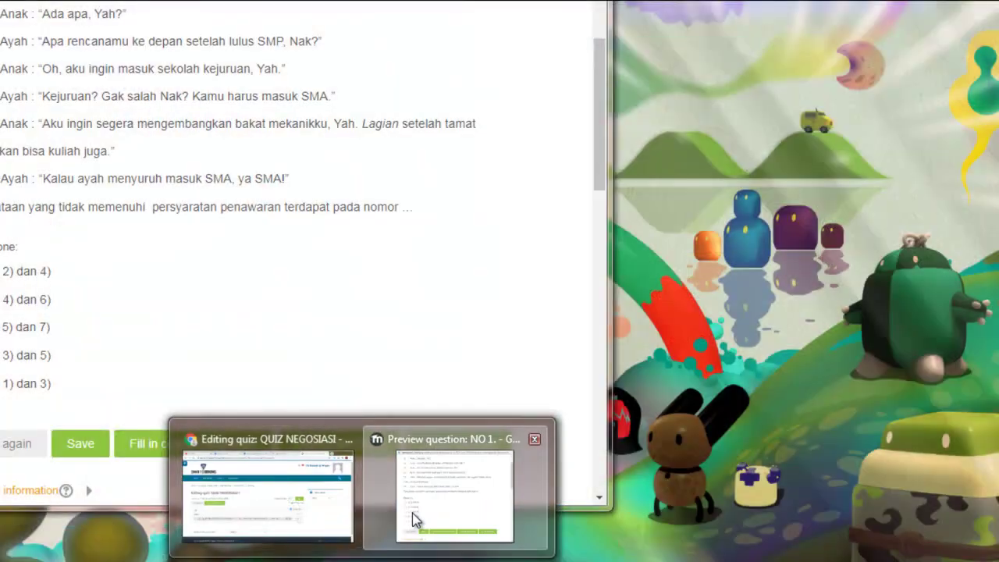
pyautogui.click(413, 520)
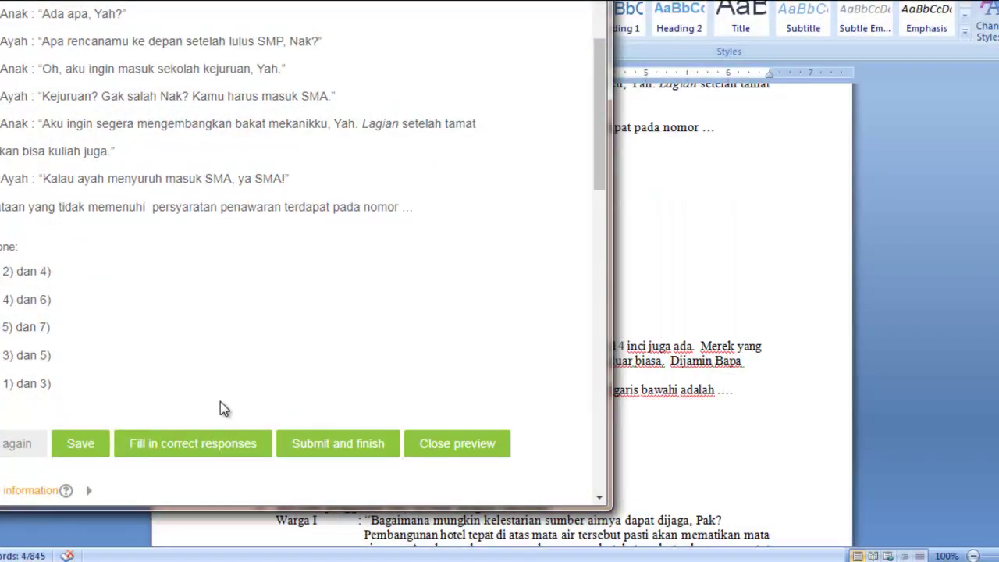
pyautogui.moveTo(327, 559)
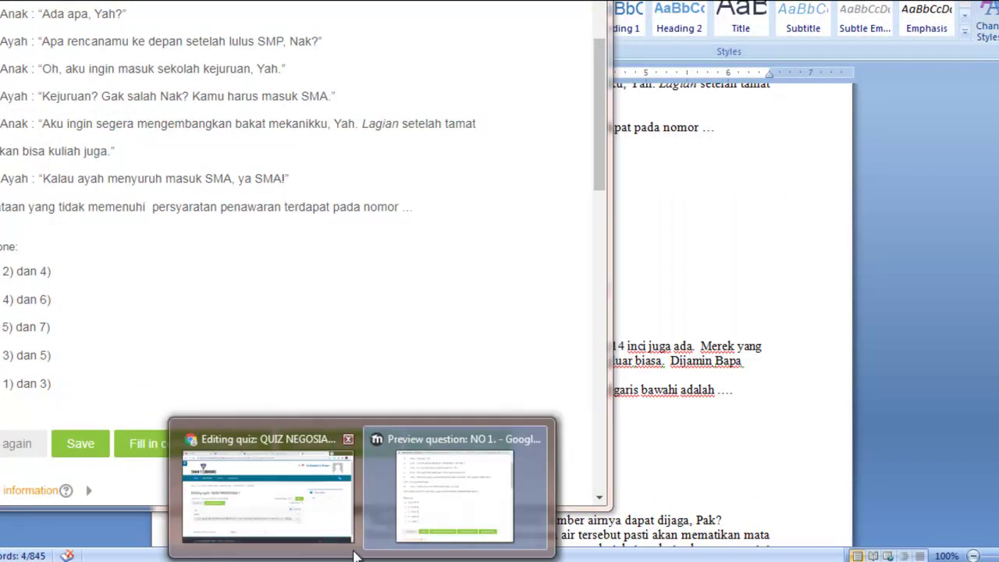
pyautogui.click(323, 530)
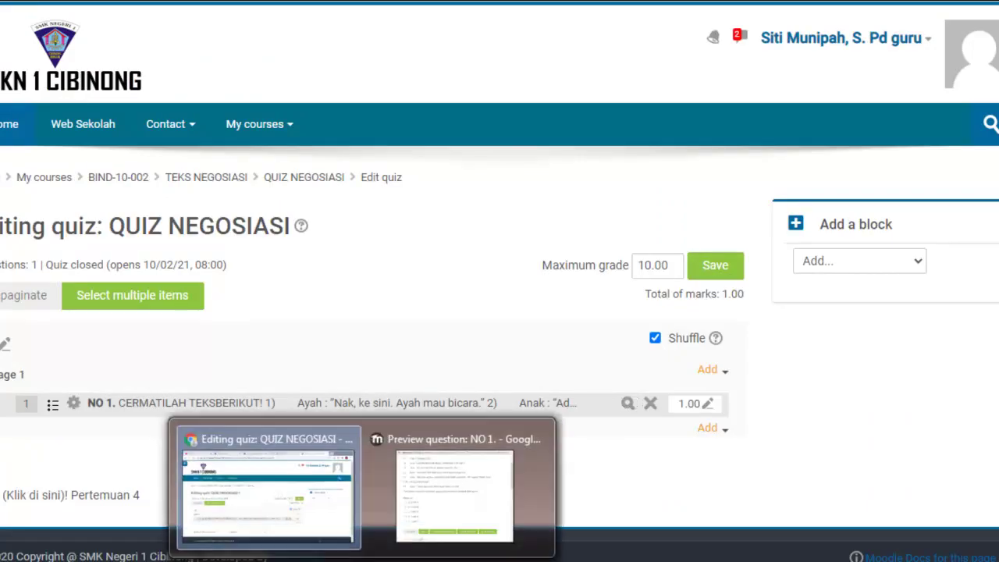
pyautogui.click(458, 464)
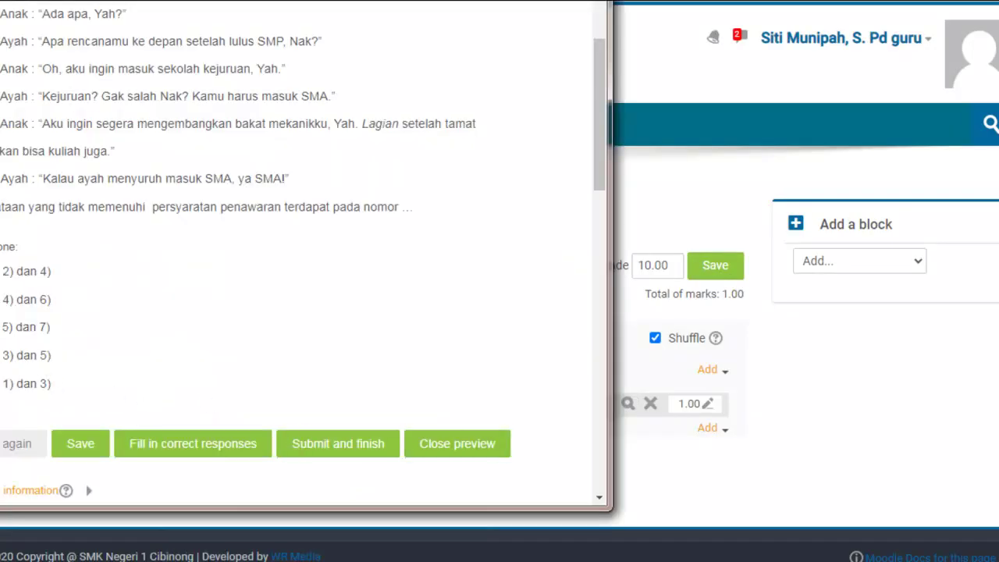
# Test the preview by answering "1) dan 3)" and saving the response, and return to the quiz editing page
pyautogui.click(28, 383)
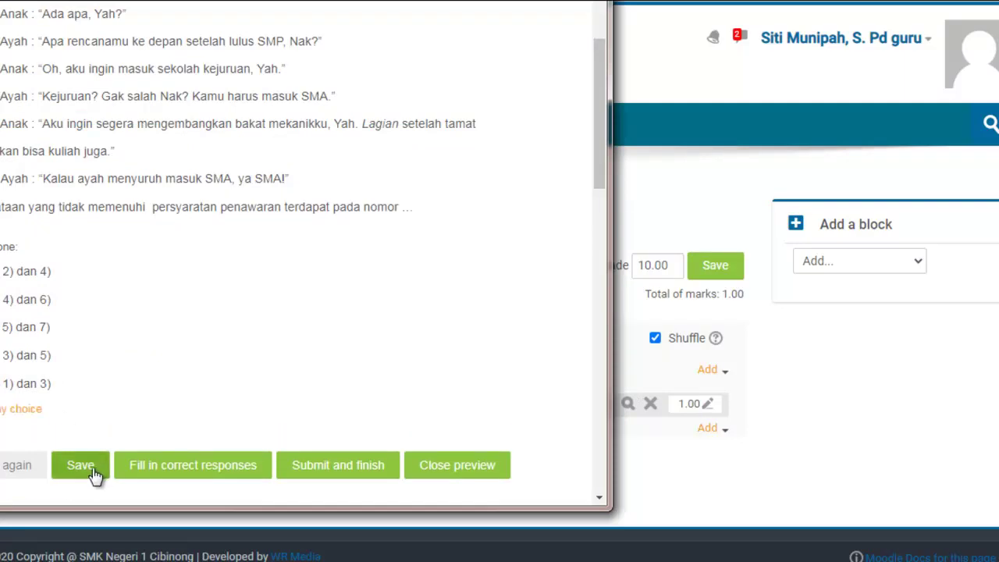
pyautogui.click(81, 466)
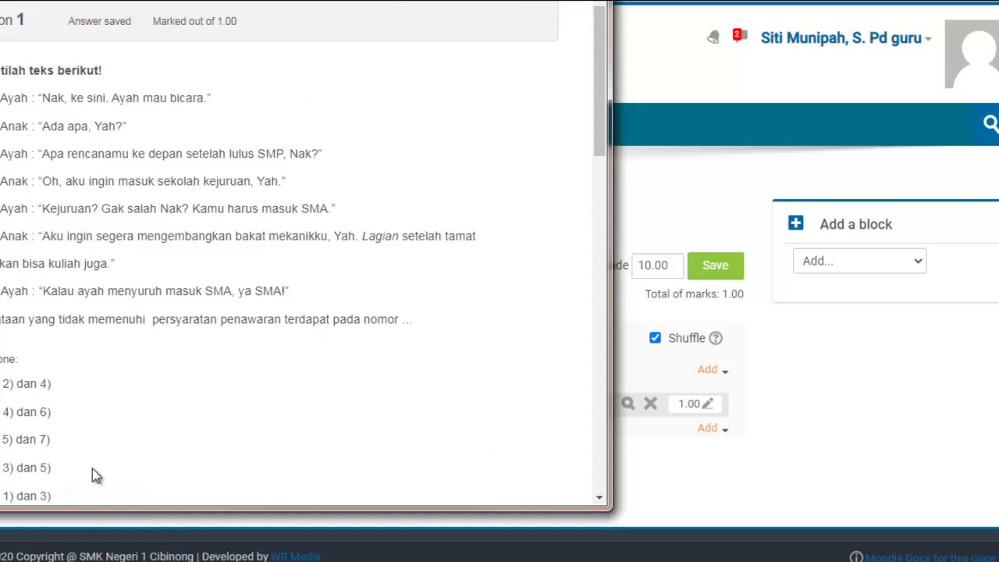
pyautogui.moveTo(604, 117); pyautogui.dragTo(633, 85)
pyautogui.click(642, 220)
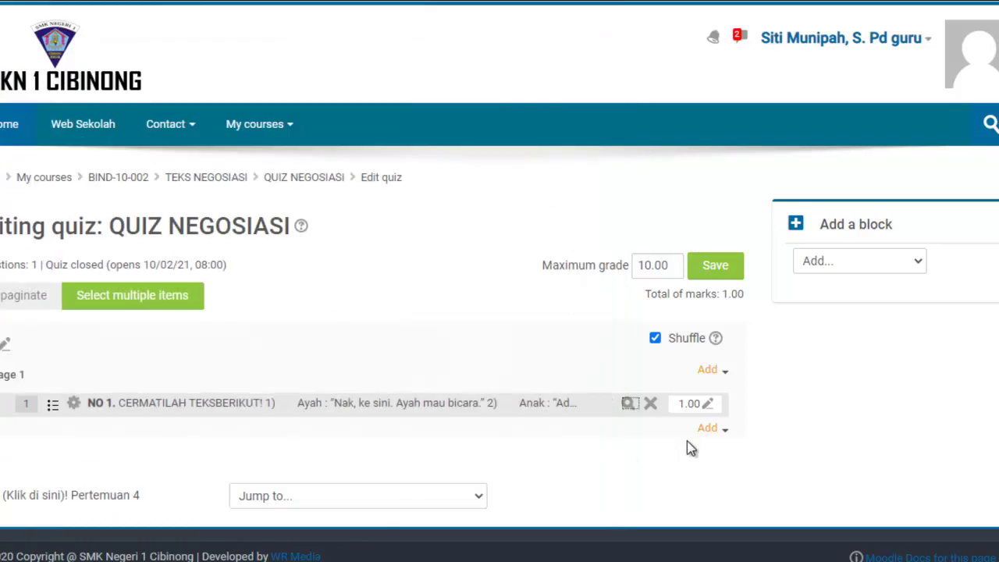
# Add a new multiple choice question after question 1 and name it "NO 2"
pyautogui.scroll(-2, 500, 281)
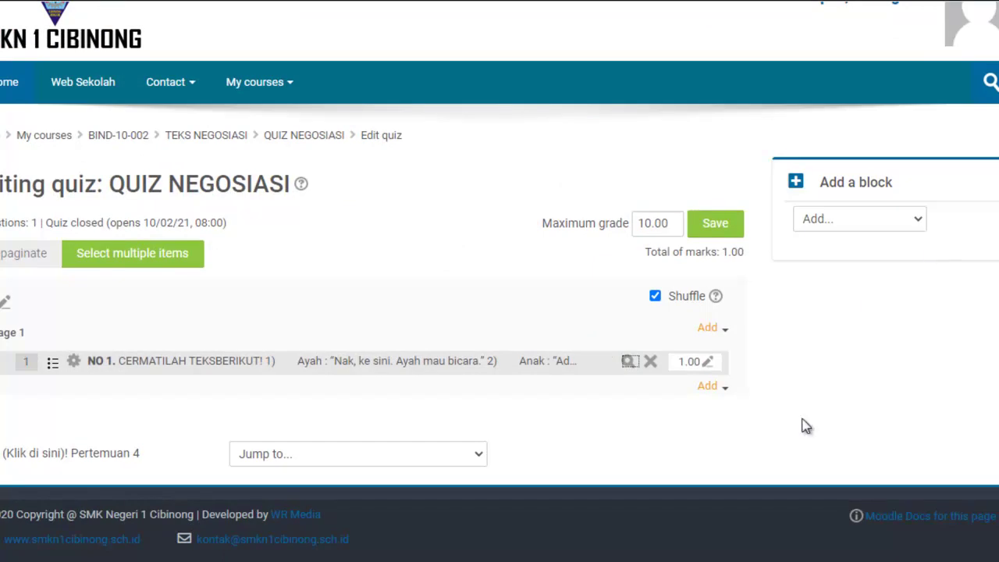
pyautogui.click(722, 393)
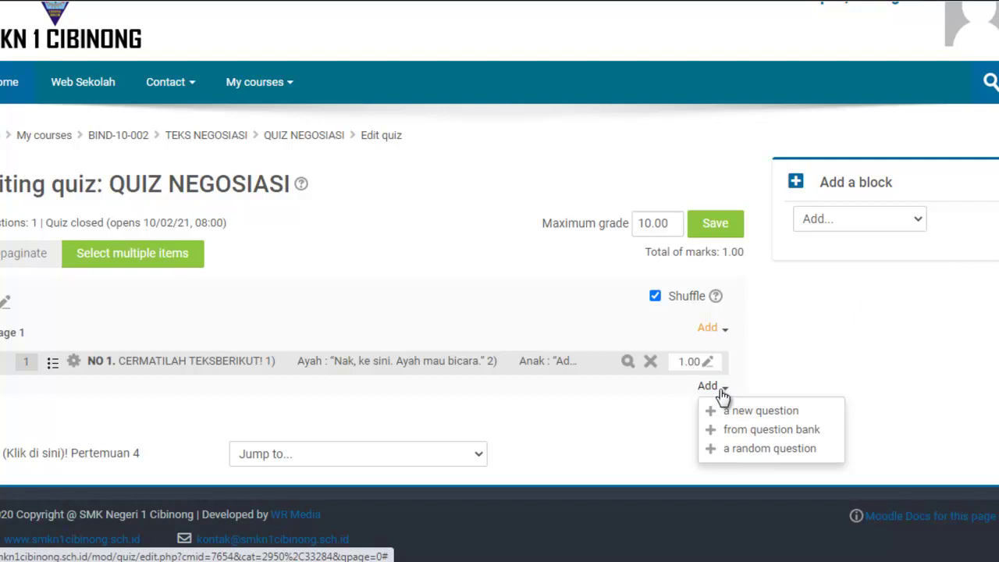
pyautogui.click(729, 411)
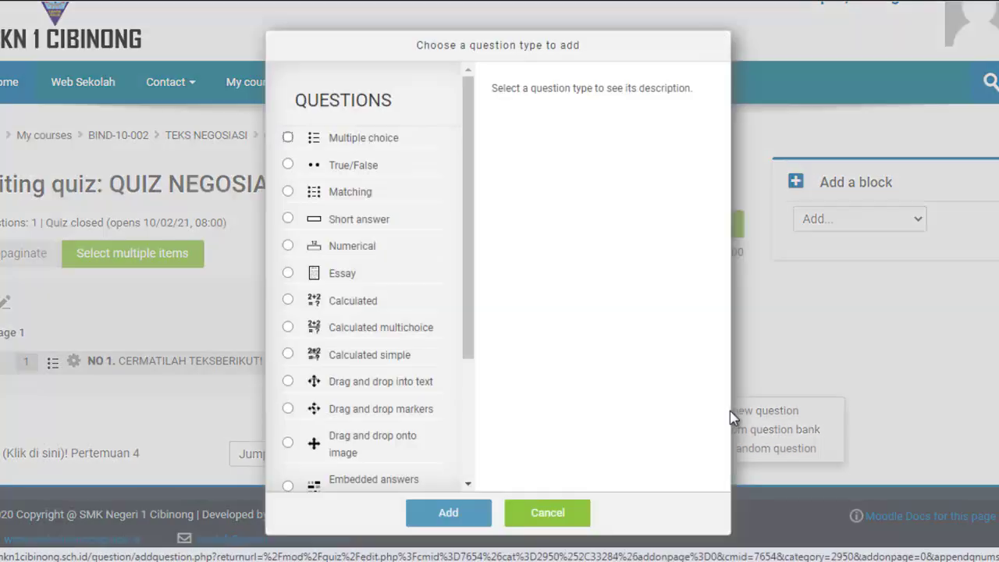
pyautogui.click(379, 141)
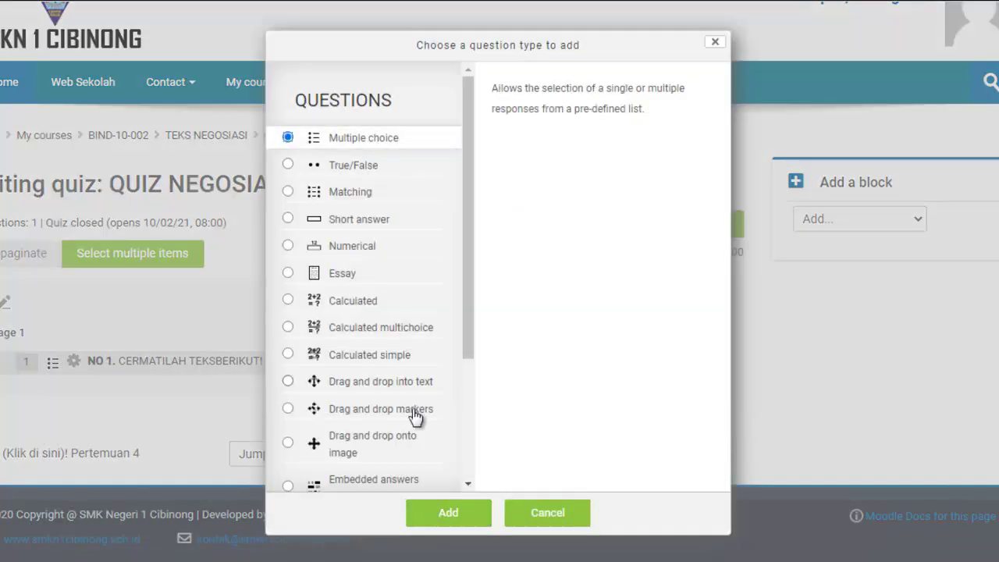
pyautogui.click(428, 518)
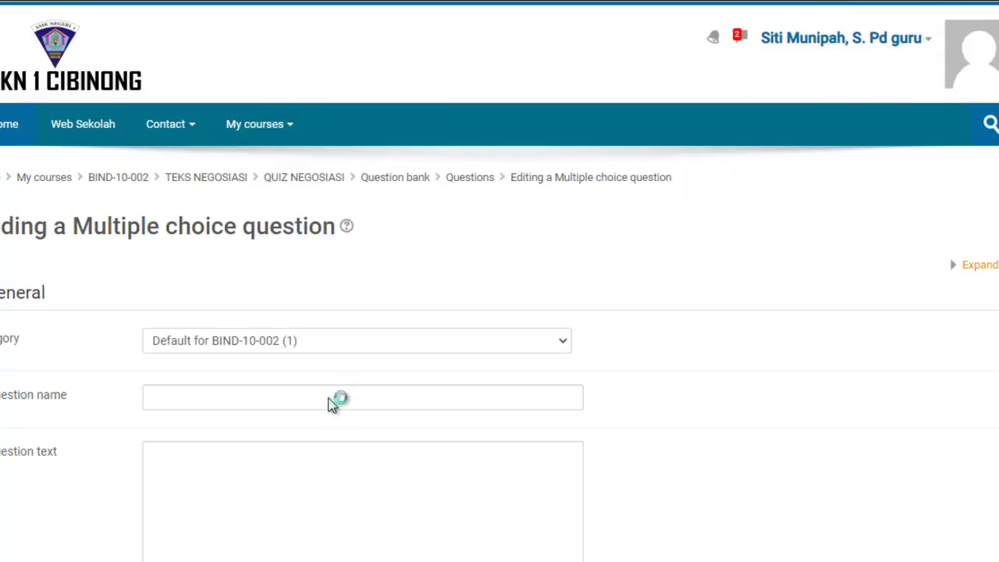
pyautogui.click(306, 399)
pyautogui.write('NO 2')
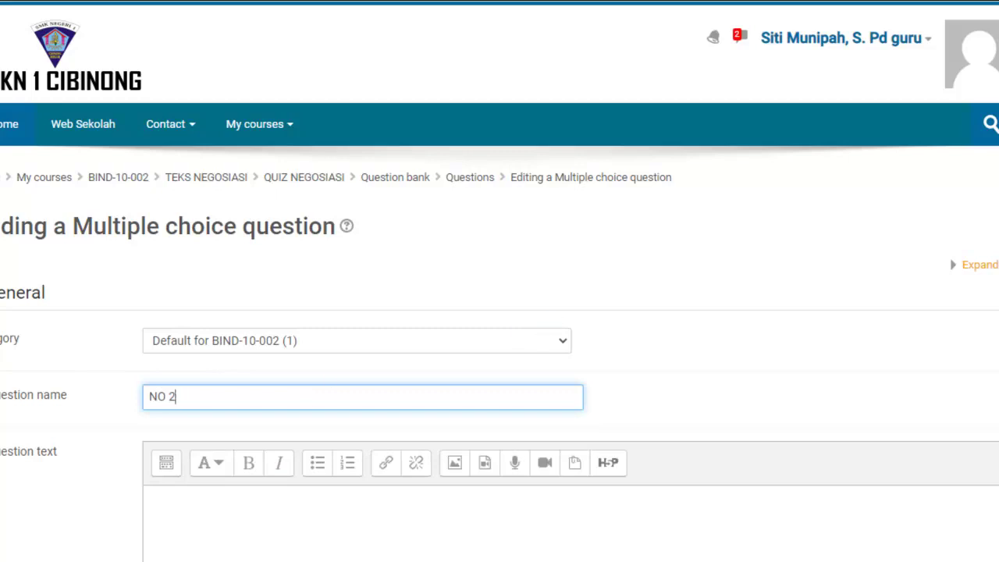
# Copy the full text of question 2, from its heading through "yang digaris bawahi adalah ....", from the Word document into the question text
pyautogui.scroll(-3, 900, 256)
pyautogui.click(901, 256)
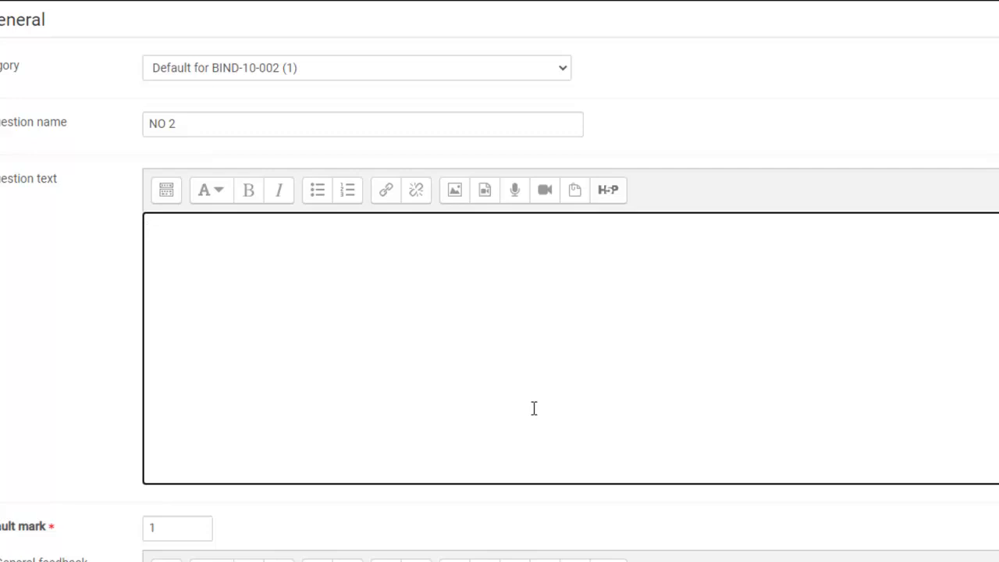
pyautogui.hotkey('alt', 'Tab')
pyautogui.moveTo(276, 244); pyautogui.dragTo(734, 389)
pyautogui.write('1. Cermatilahteksnegosiasiberikutini! 1. Penjual : Selamat siang, Pak! 2. Pembeli : Selamat siang, Ibu! 3. Penjual : Selamat datang di toko kami.  Bapak, mau apa? 4. Pembeli : Begini, Bu.  Saya akan membeli laptop. 5. Penjual : Ya. Silahkan mau pilih merek apa. 6. Pembeli : Ada merek Toshiba, Bu? 7. Penjual : Ada.  Berapa inci, Pak? Yang 12 inci ada, yang 14 inci juga ada.  Merek yang Lain juga ada.  Merek Toshiba agak mahal.  Kualitasnya memang luar biasa.  Dijamin Bapa tidakakan menyesal.')
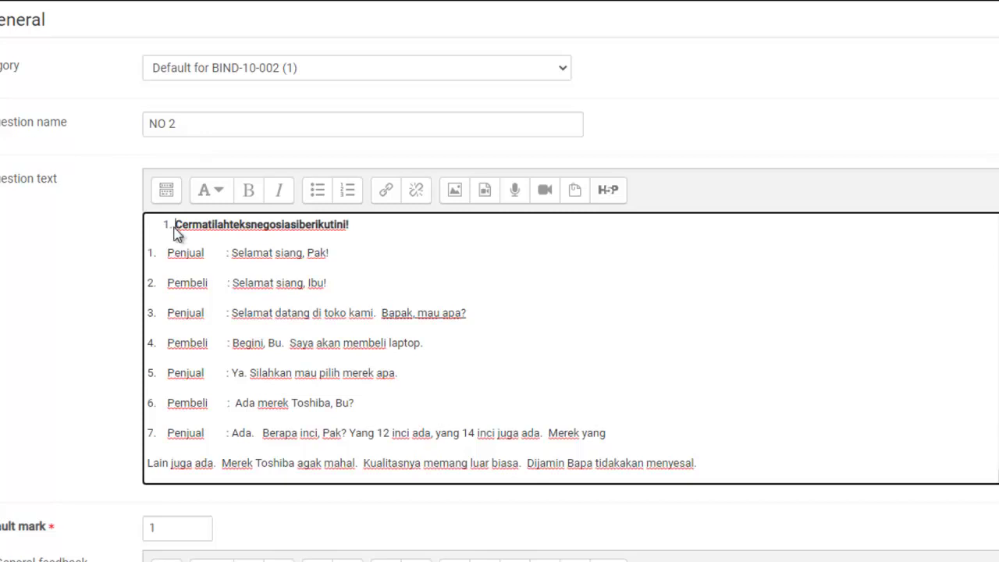
# Remove the list numbering from the heading line of the question text and insert the missing spaces between its words
pyautogui.click(355, 199)
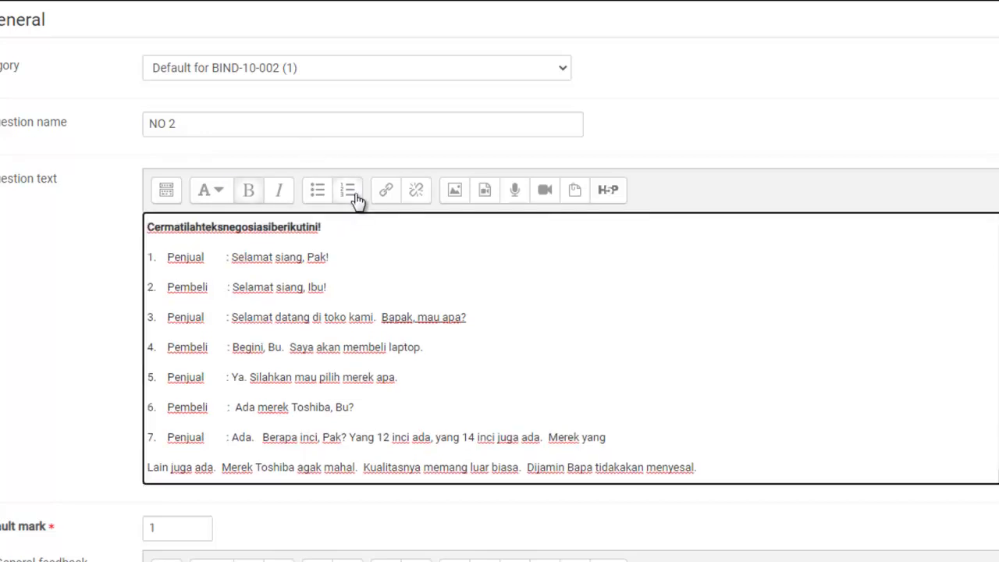
pyautogui.click(202, 227)
pyautogui.click(227, 226)
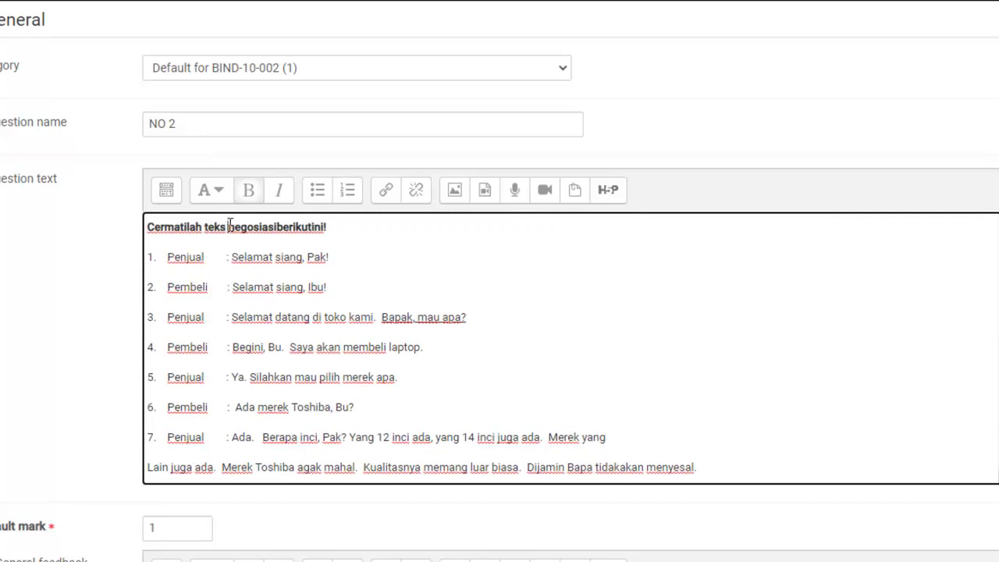
pyautogui.click(274, 227)
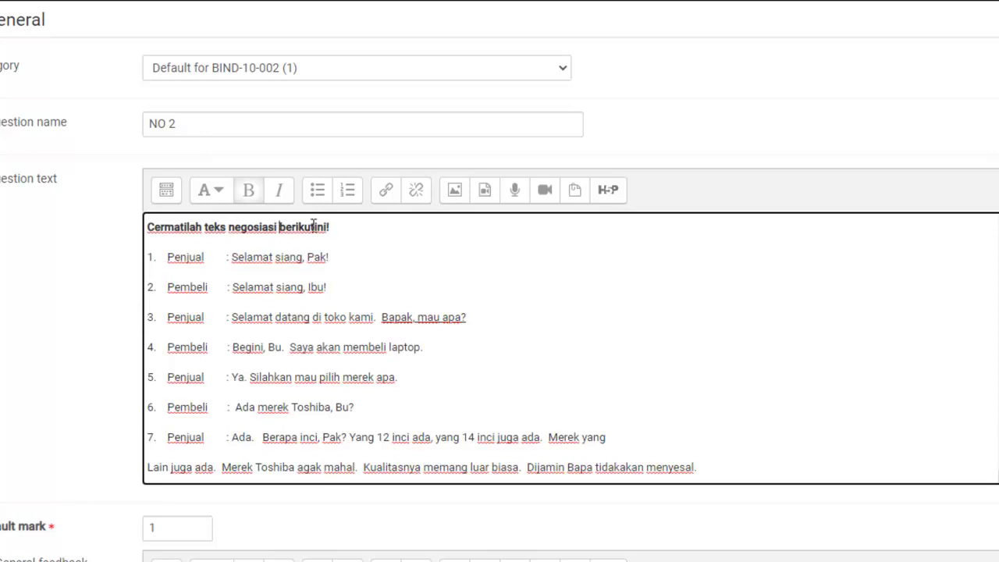
pyautogui.click(313, 226)
# Join "digaris bawahi" into "digarisbawahi" in the last line of the question text
pyautogui.write('Kalimat santun yang tepat untuk menggantikan pernyataan yang digaris bawahi adalah ....')
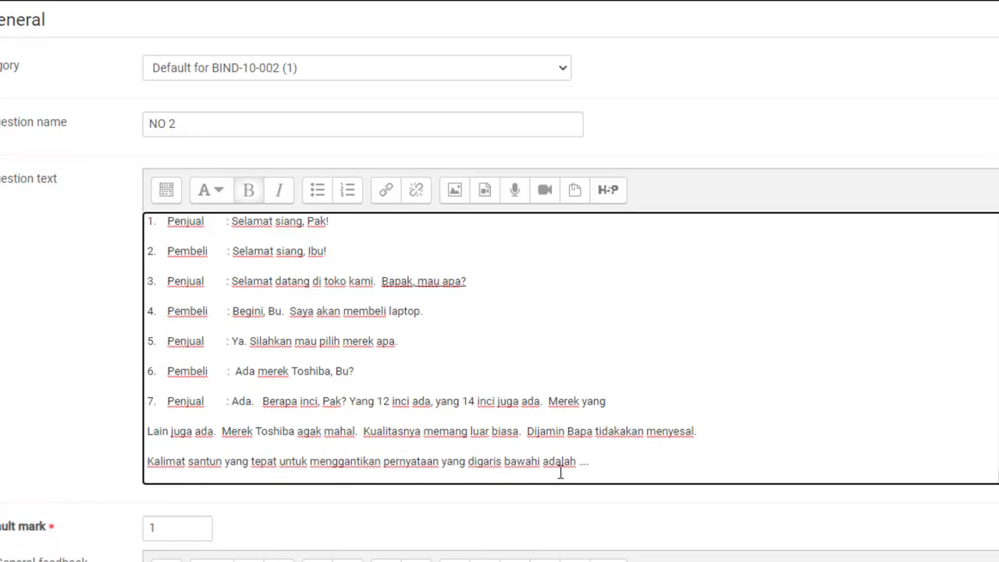
pyautogui.click(504, 462)
pyautogui.press('BackSpace')
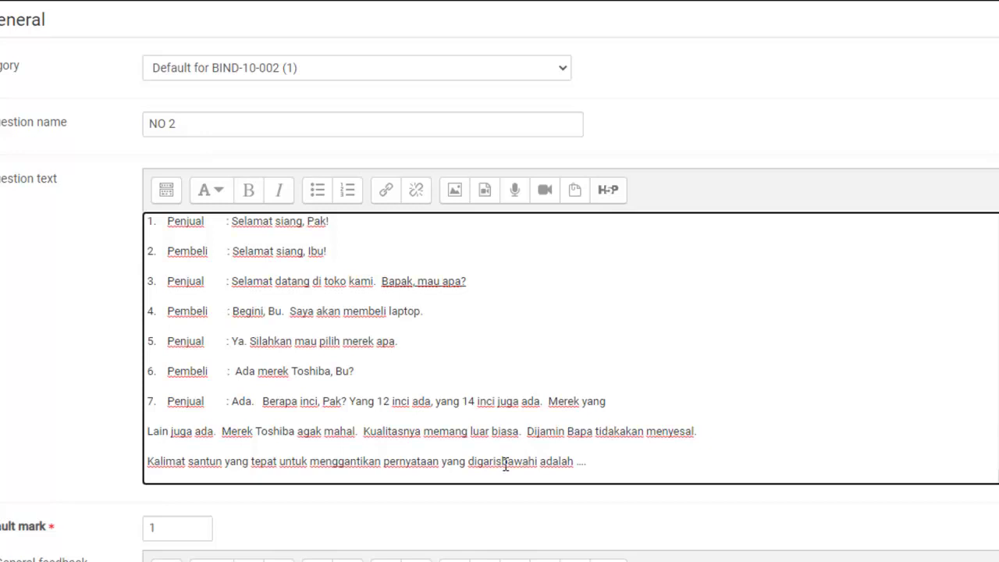
# Copy option A of question 2, "Baik, Pak. Nanti saya bantu.", from the Word document into Choice 1
pyautogui.hotkey('alt', 'Tab')
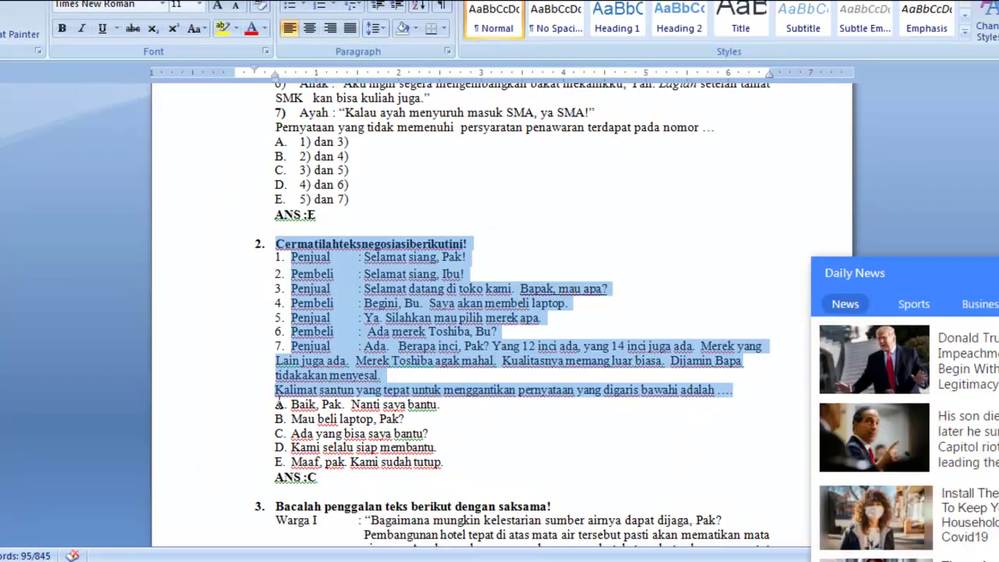
pyautogui.click(294, 413)
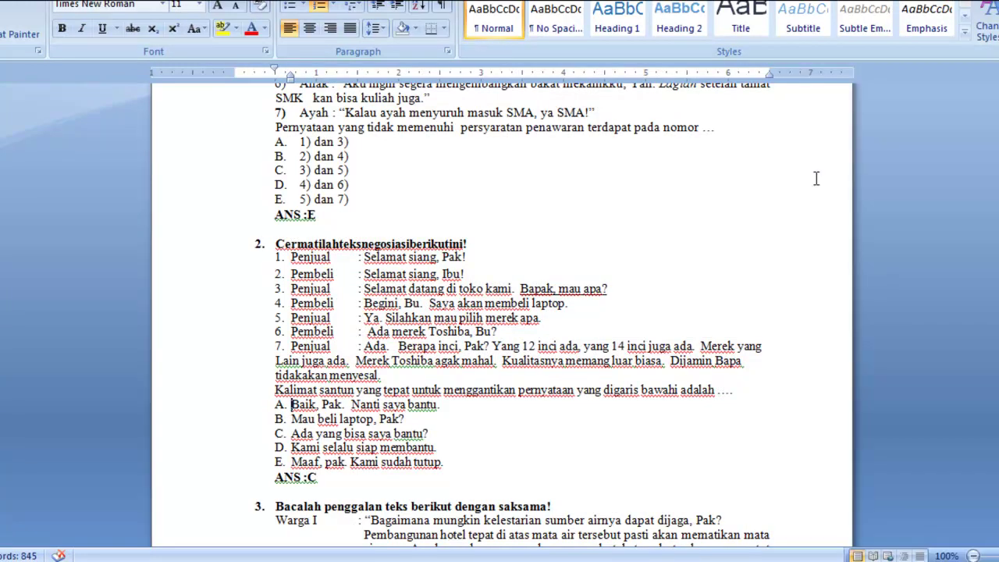
pyautogui.moveTo(292, 403); pyautogui.dragTo(440, 412)
pyautogui.hotkey('ctrl', 'c')
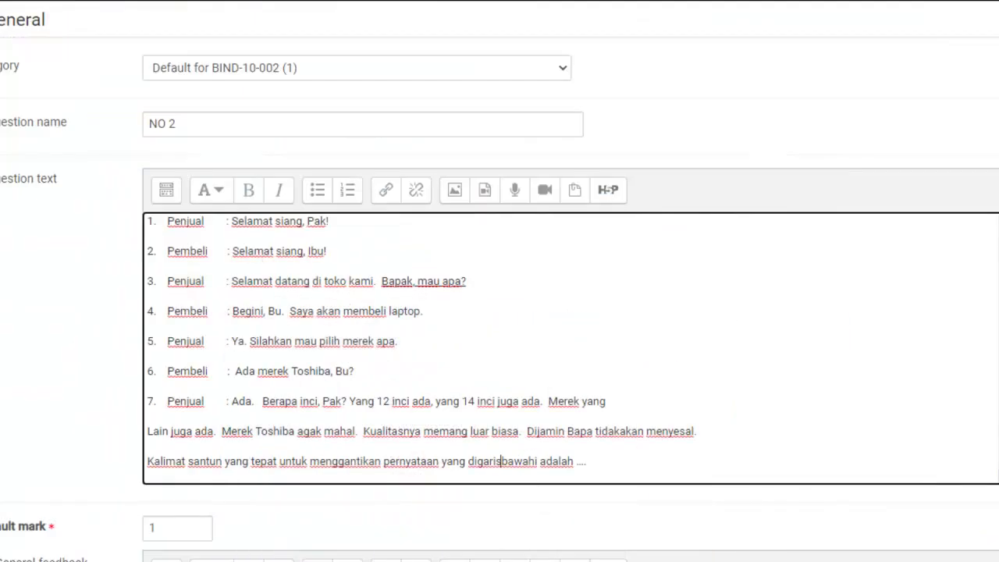
pyautogui.scroll(-5, 878, 382)
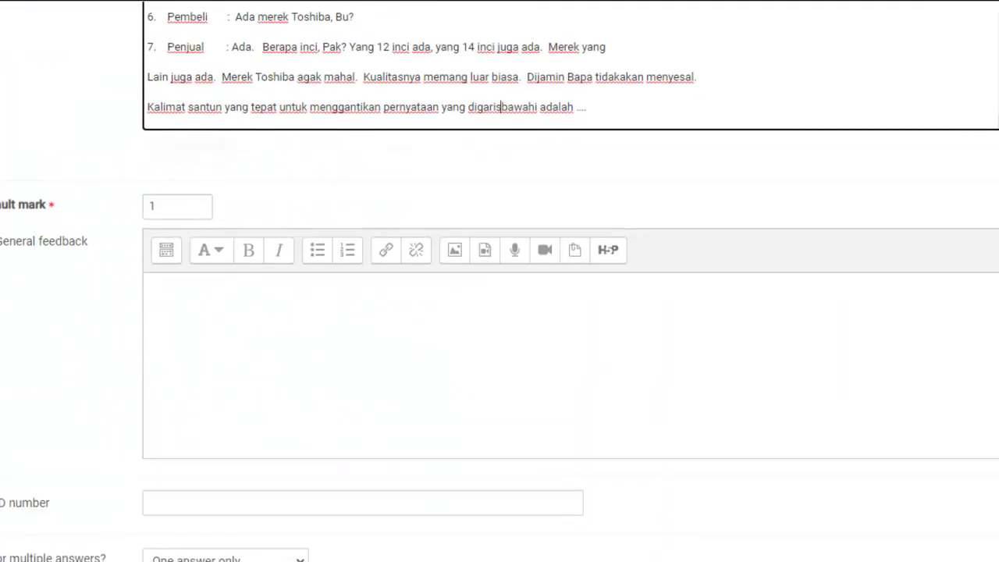
pyautogui.scroll(-9, 821, 195)
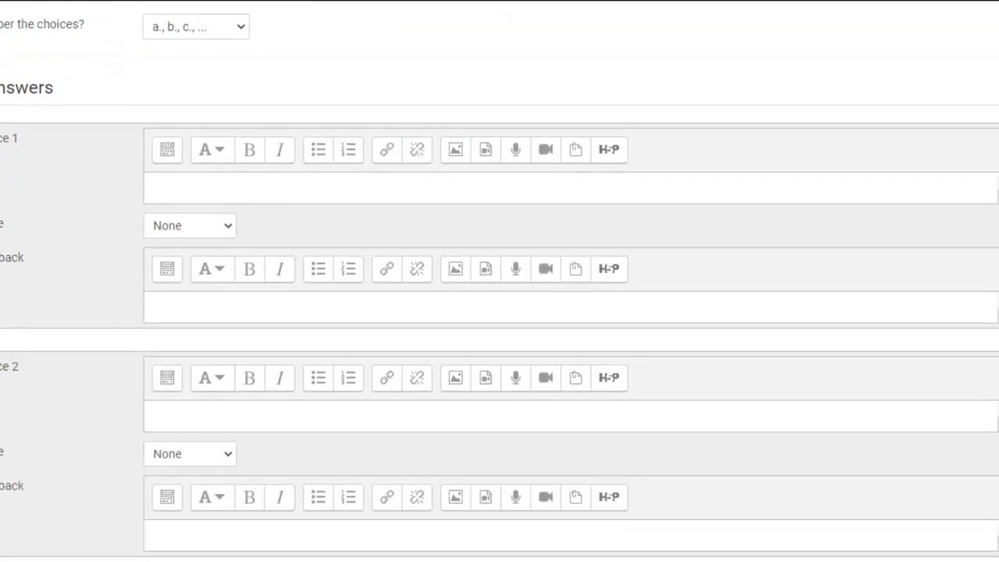
pyautogui.click(822, 195)
pyautogui.hotkey('ctrl', 'v')
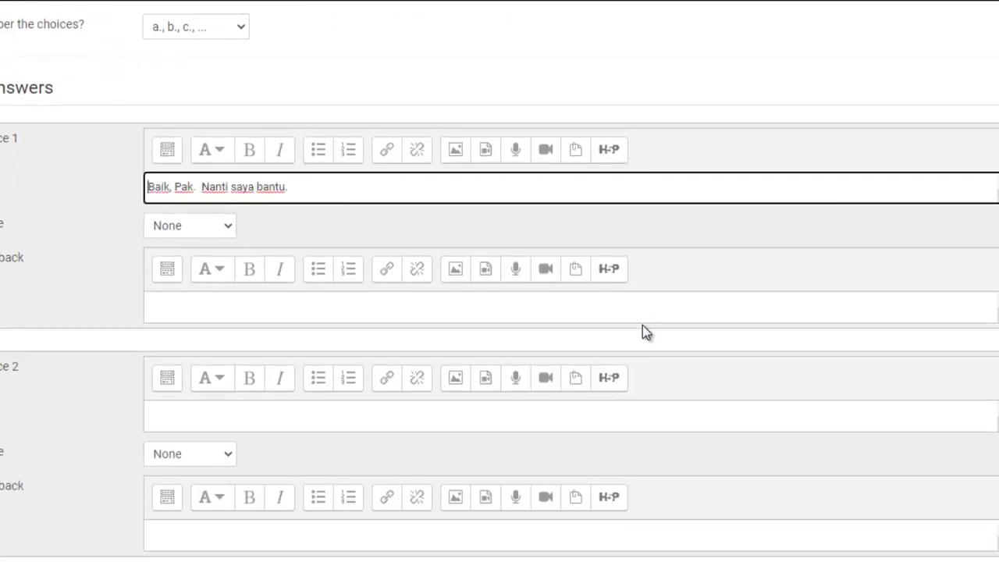
# Copy option B of question 2, "Mau beli laptop, Pak?", from the Word document into Choice 2
pyautogui.hotkey('alt', 'Tab')
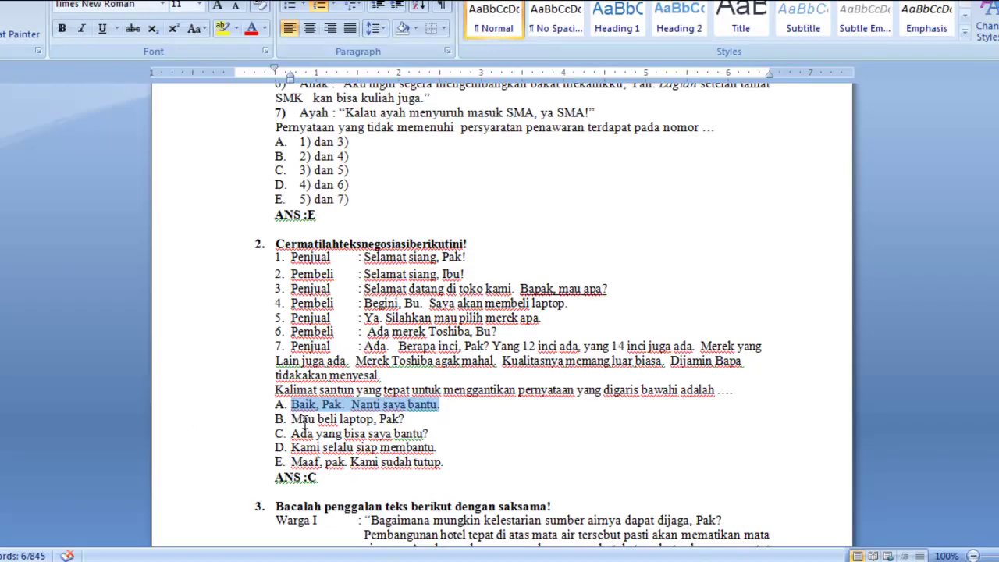
pyautogui.click(294, 418)
pyautogui.moveTo(294, 419); pyautogui.dragTo(404, 421)
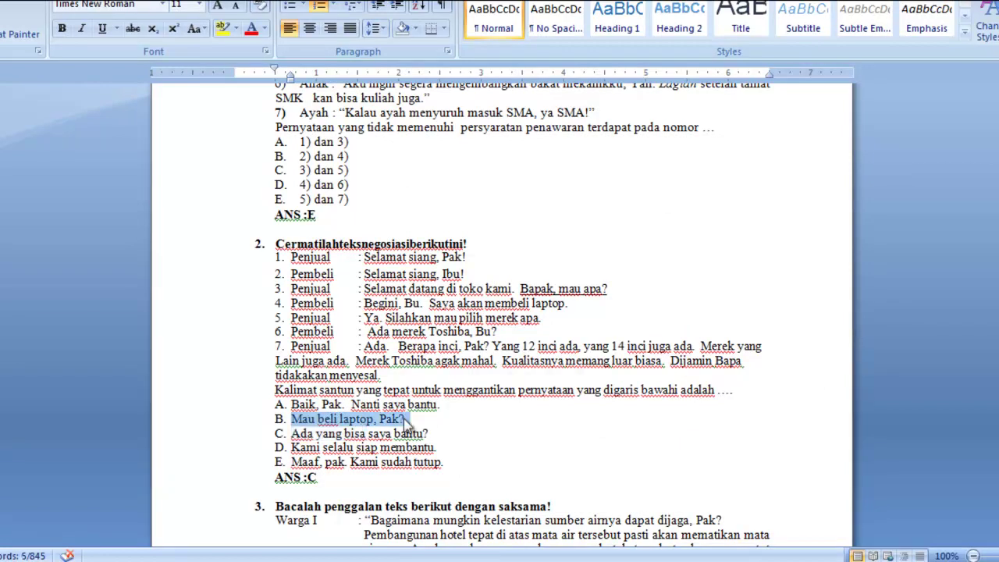
pyautogui.hotkey('ctrl', 'c')
pyautogui.hotkey('alt', 'Tab')
pyautogui.click(302, 420)
pyautogui.hotkey('ctrl', 'v')
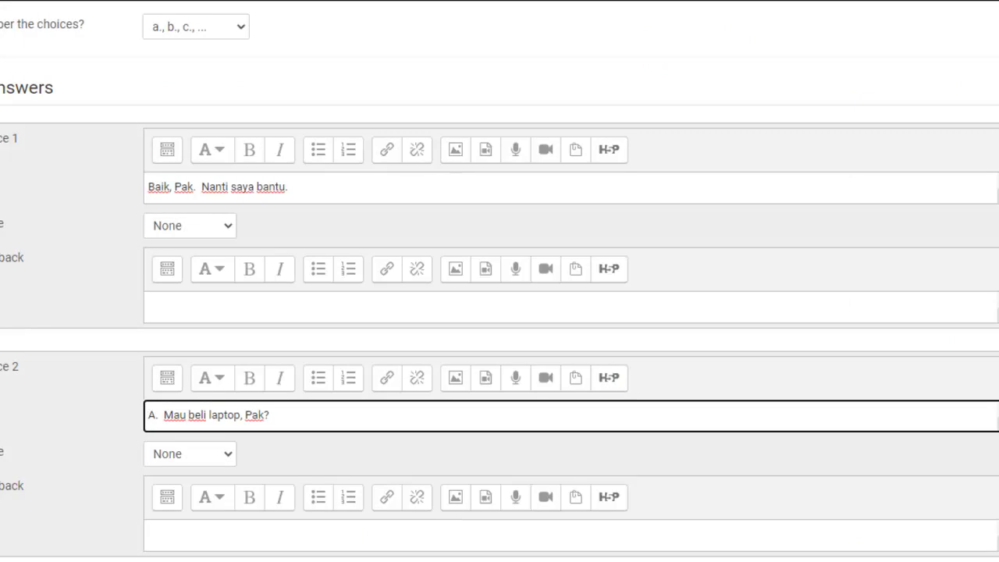
# Remove the "A." list lettering in front of the Choice 2 text
pyautogui.click(165, 414)
pyautogui.press('BackSpace')
pyautogui.press('BackSpace')
pyautogui.press('BackSpace')
pyautogui.press('BackSpace')
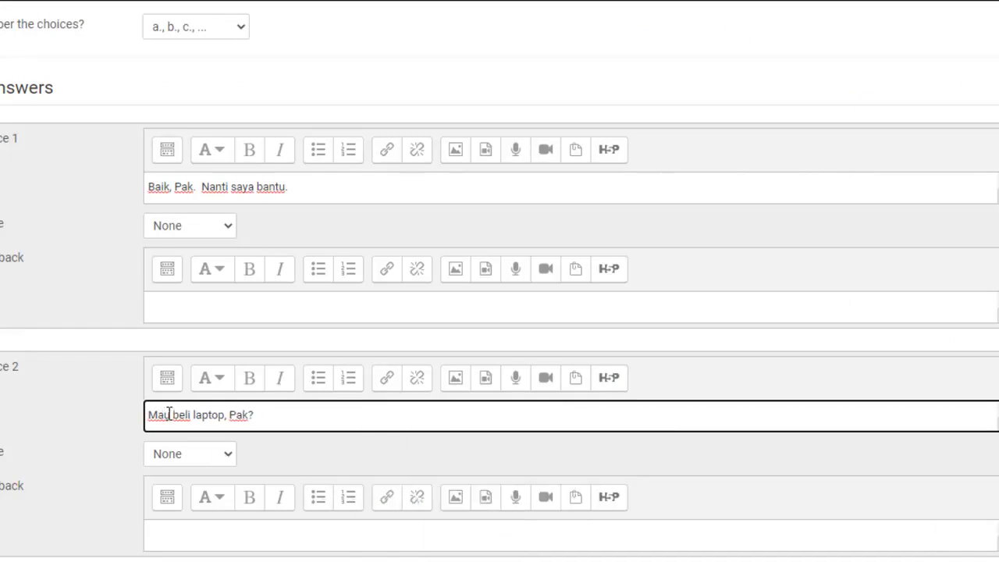
# Copy option C of question 2, "Ada yang bisa saya bantu?", from the Word document into Choice 3
pyautogui.hotkey('alt', 'Tab')
pyautogui.moveTo(291, 433); pyautogui.dragTo(432, 433)
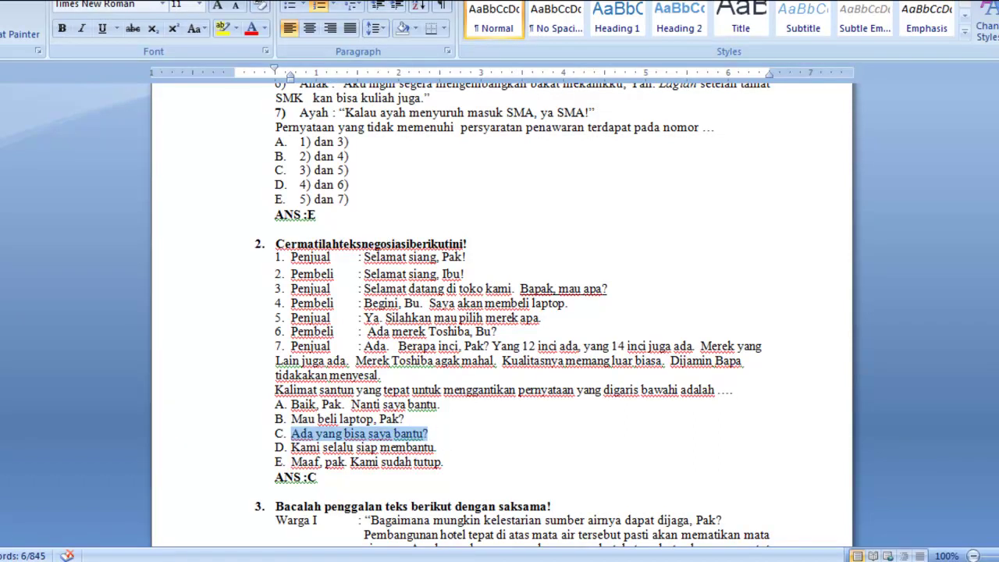
pyautogui.hotkey('alt', 'Tab')
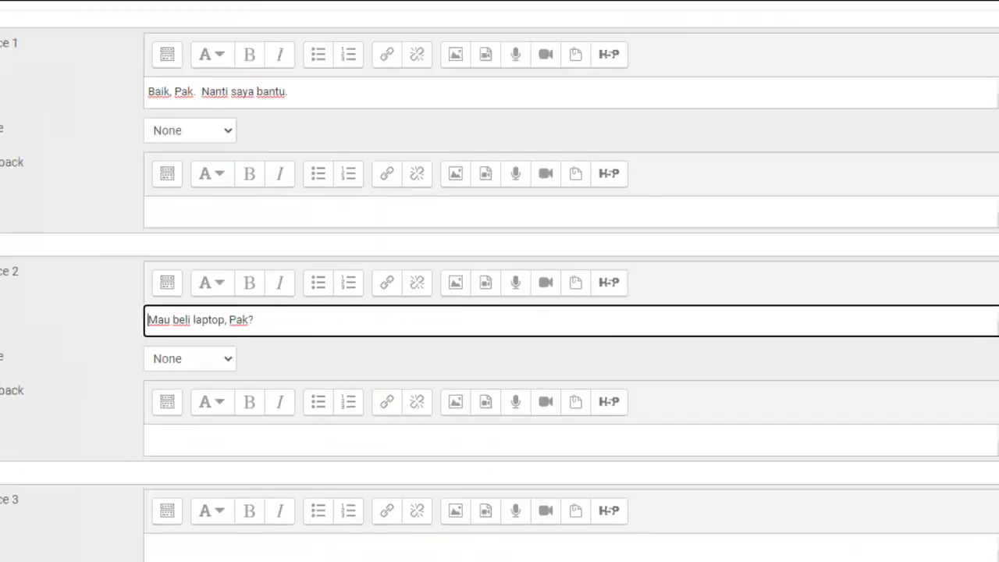
pyautogui.scroll(-3, 499, 281)
pyautogui.click(842, 310)
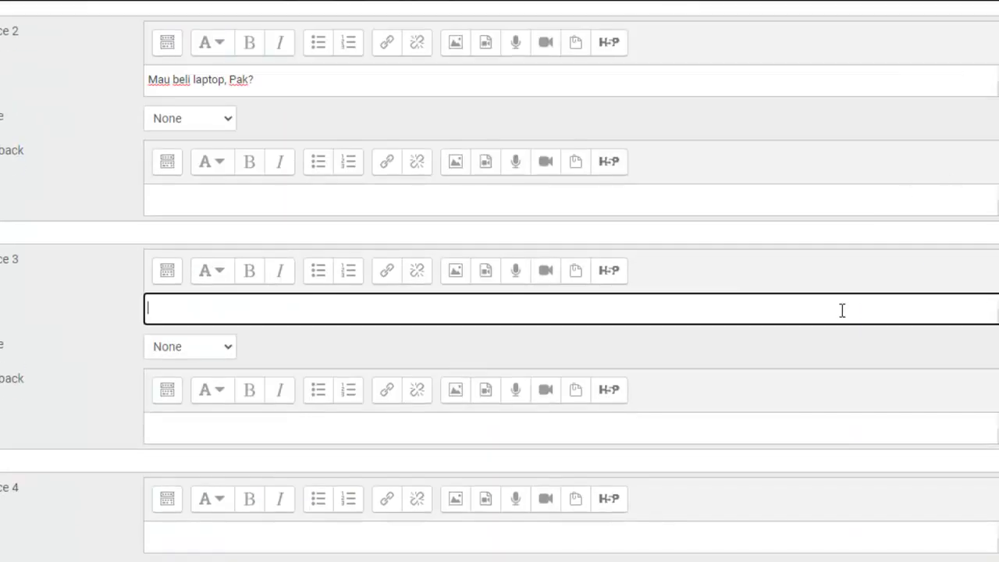
pyautogui.hotkey('ctrl', 'v')
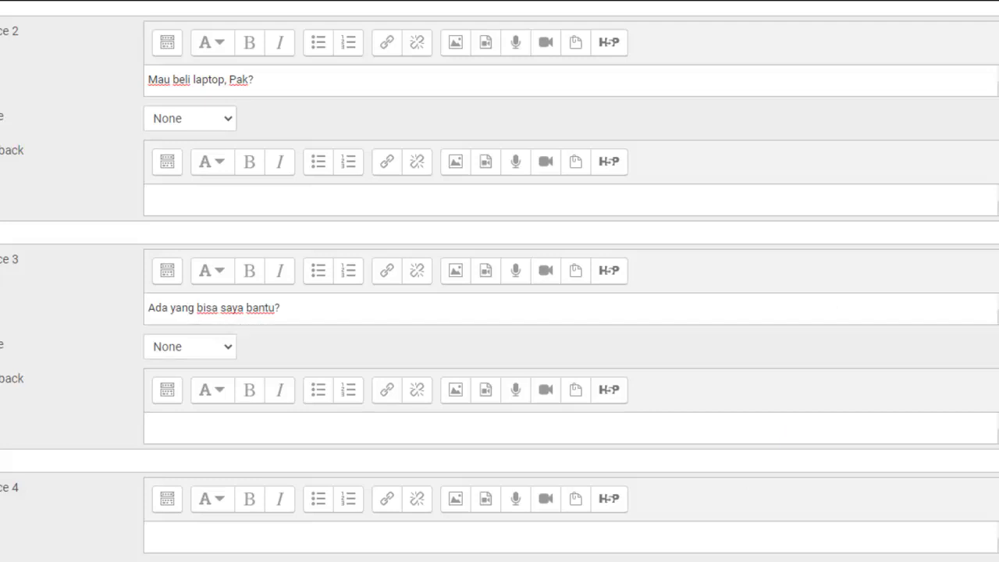
# Copy option D of question 2, "Kami selalu siap membantu", without its full stop, from the Word document into Choice 4
pyautogui.hotkey('alt', 'Tab')
pyautogui.moveTo(292, 448); pyautogui.dragTo(439, 447)
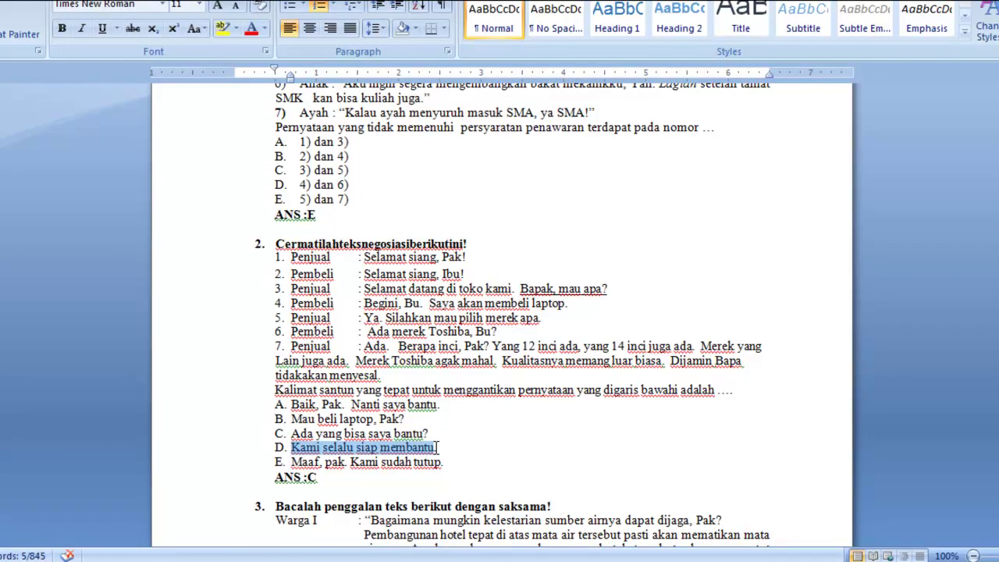
pyautogui.hotkey('alt', 'Tab')
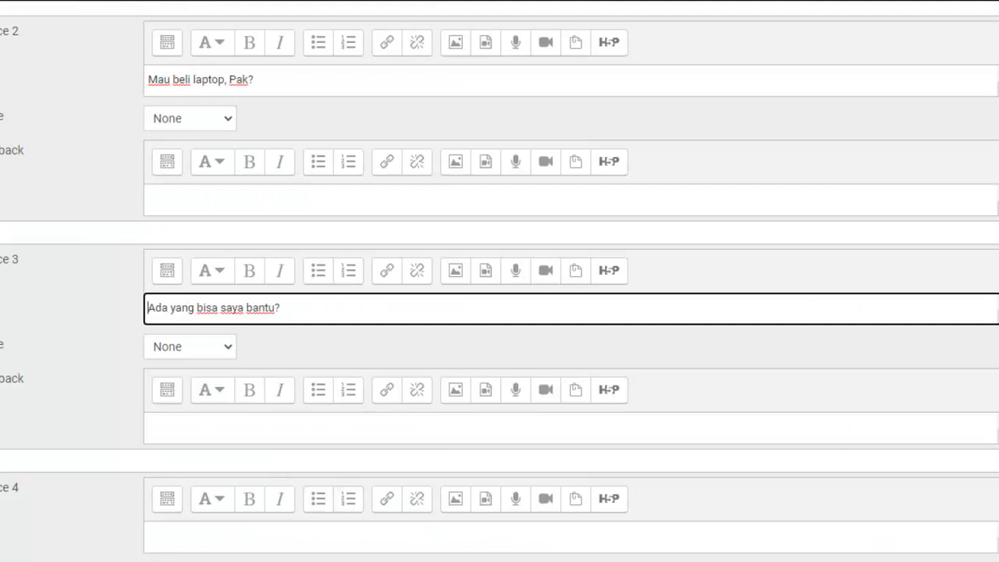
pyautogui.scroll(-3, 499, 281)
pyautogui.click(747, 245)
pyautogui.hotkey('ctrl', 'v')
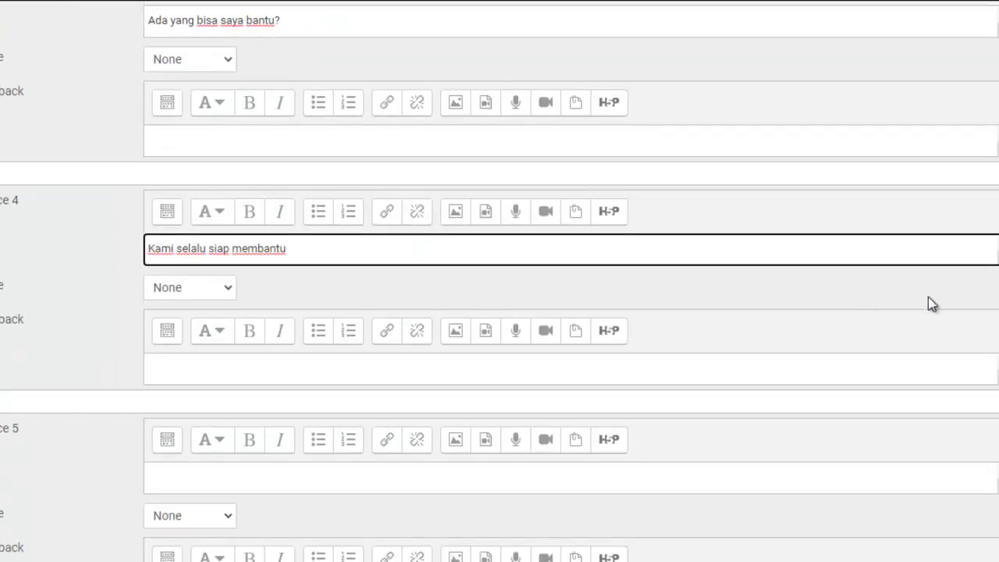
# Copy option E of question 2, "Maaf, pak. Kami sudah tutup", without its final full stop, from the Word document into Choice 5
pyautogui.scroll(-3, 499, 281)
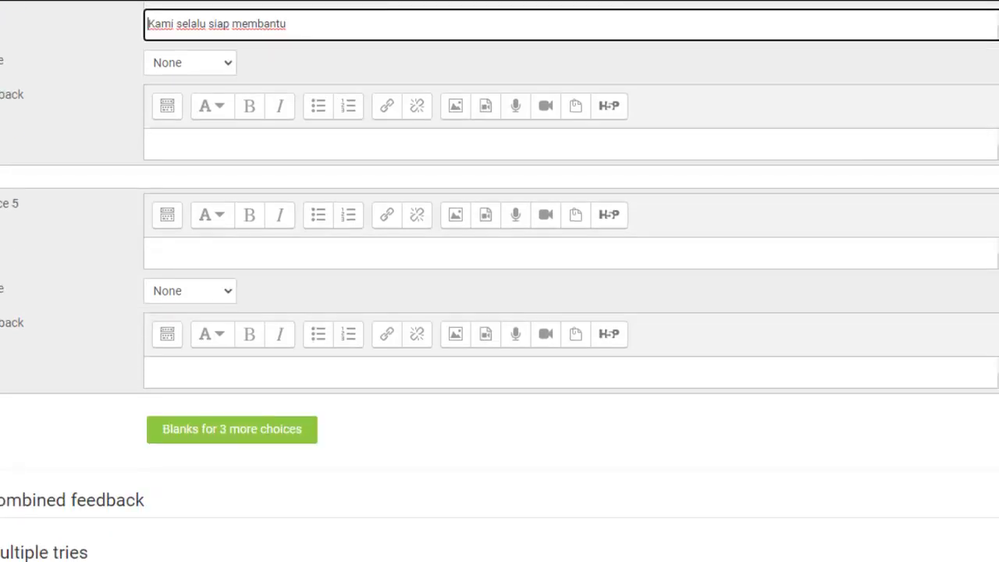
pyautogui.click(492, 561)
pyautogui.moveTo(291, 461); pyautogui.dragTo(445, 468)
pyautogui.press('Left')
pyautogui.hotkey('shift', 'End')
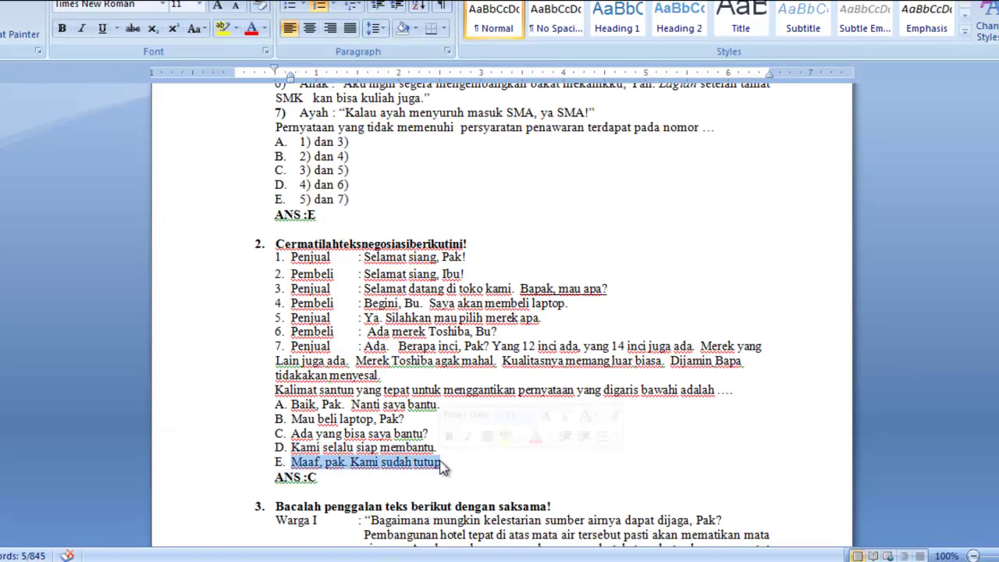
pyautogui.hotkey('alt', 'Tab')
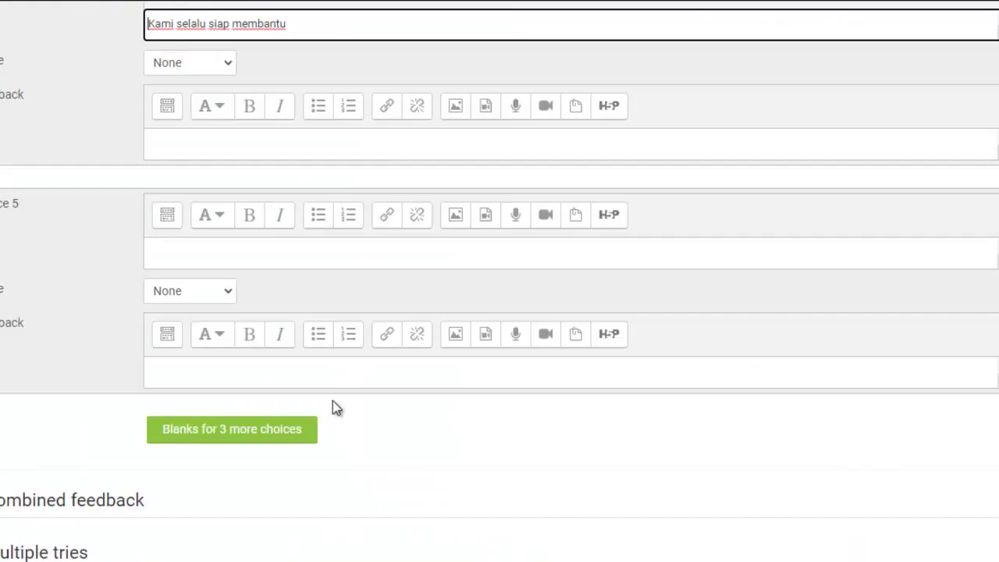
pyautogui.click(299, 263)
pyautogui.hotkey('ctrl', 'v')
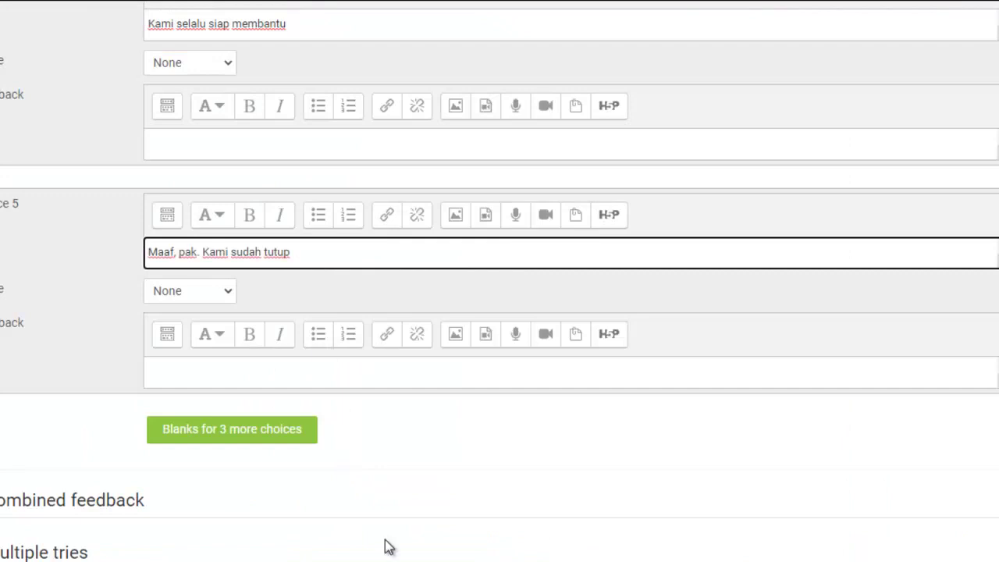
# Check the answer key of question 2 in Word, set the grade of Choice 3 to 100% and save the question
pyautogui.hotkey('alt', 'Tab')
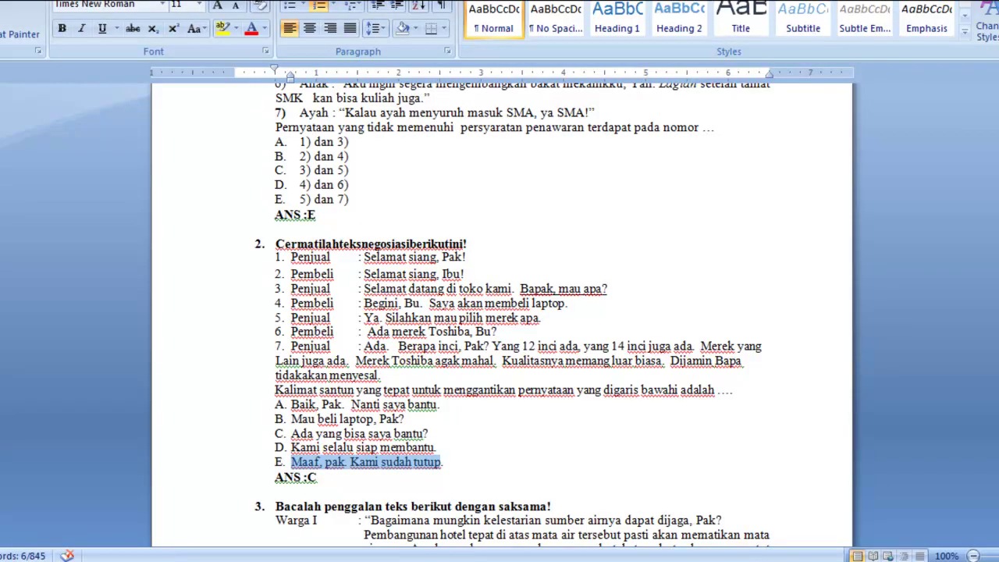
pyautogui.hotkey('alt', 'Tab')
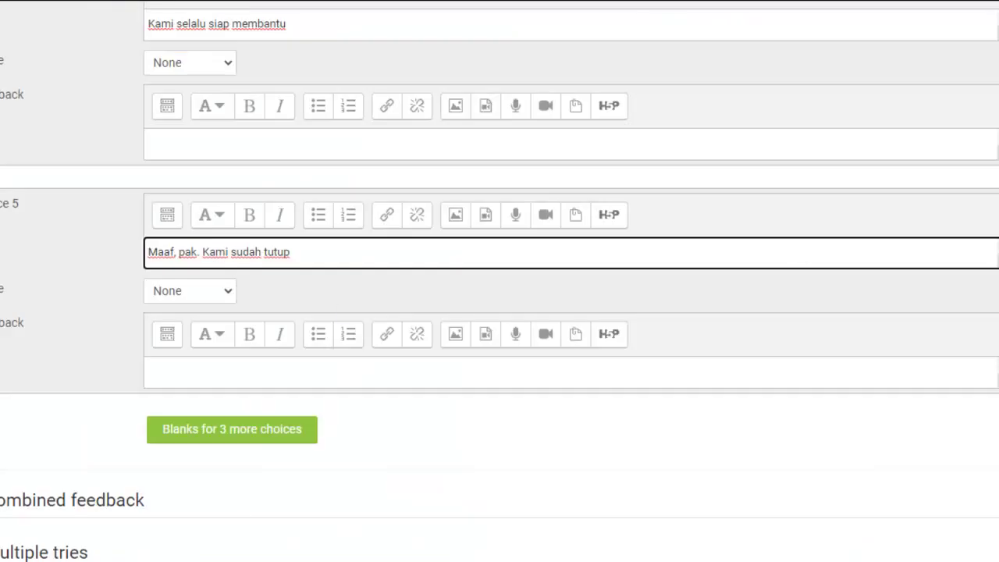
pyautogui.scroll(5, 705, 291)
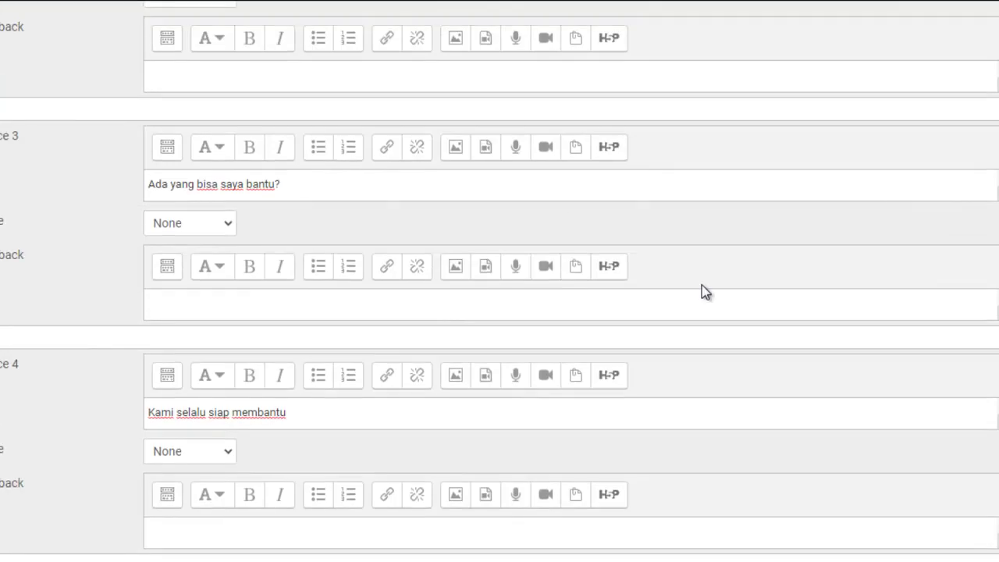
pyautogui.click(205, 223)
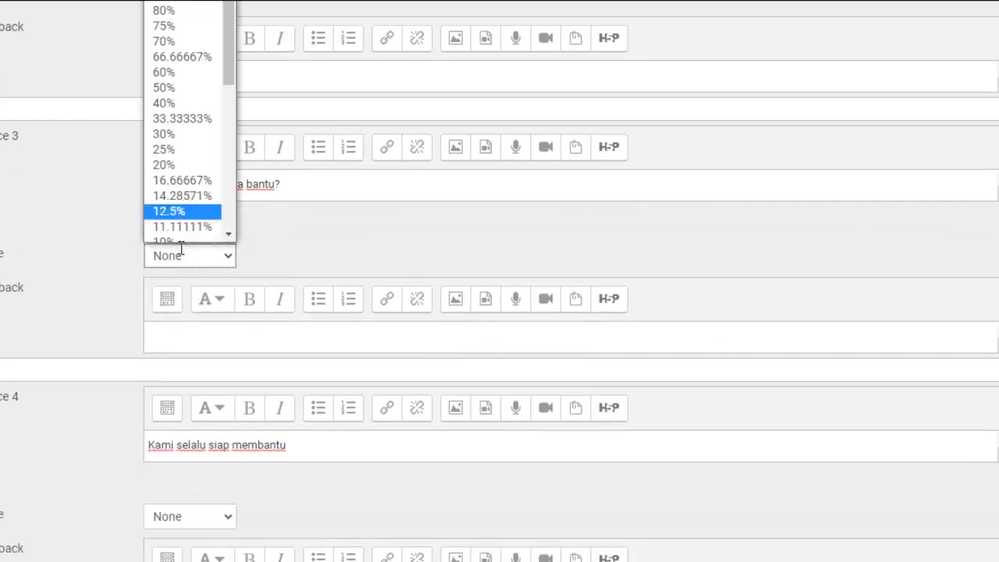
pyautogui.scroll(1, 231, 49)
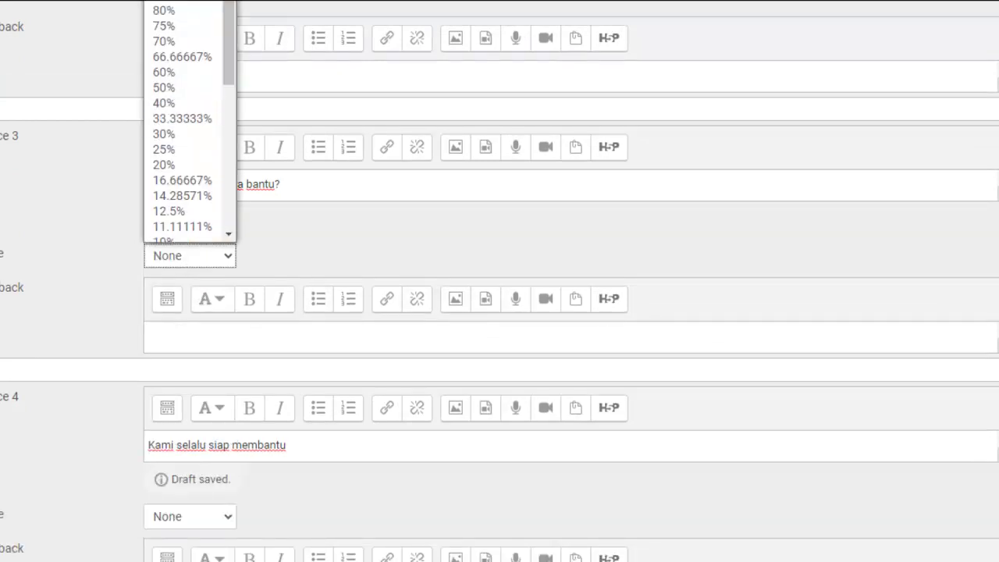
pyautogui.scroll(1, 231, 48)
pyautogui.click(164, 10)
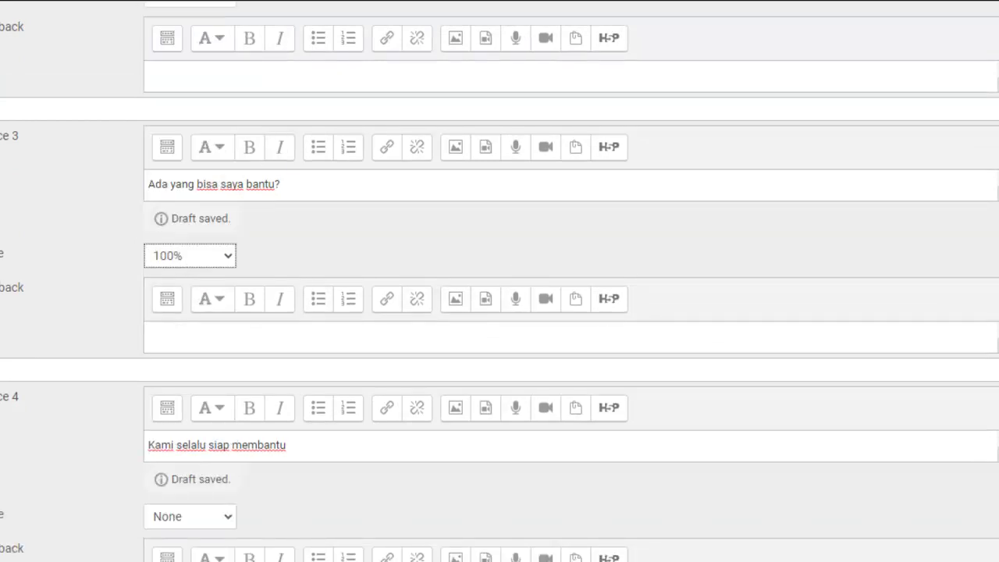
pyautogui.scroll(-15, 801, 309)
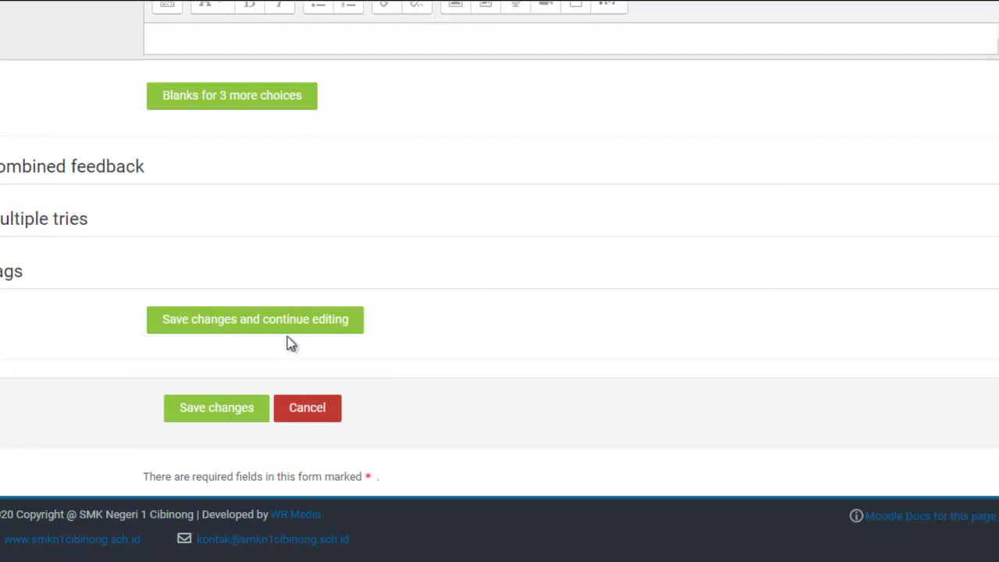
pyautogui.click(247, 412)
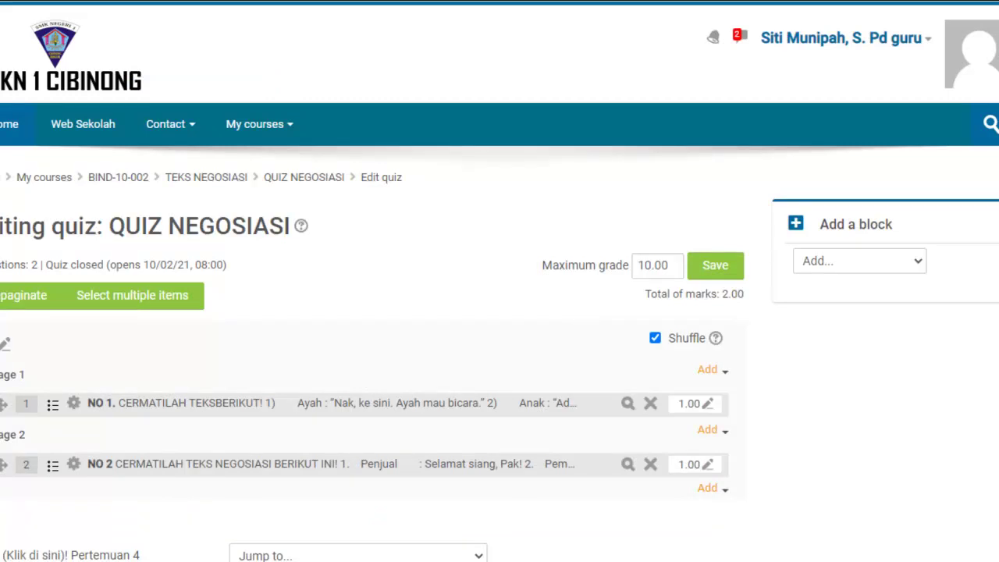
# Set the maximum grade of the quiz to 100.00 and save it
pyautogui.hotkey('alt', 'Tab')
pyautogui.scroll(-1, 500, 281)
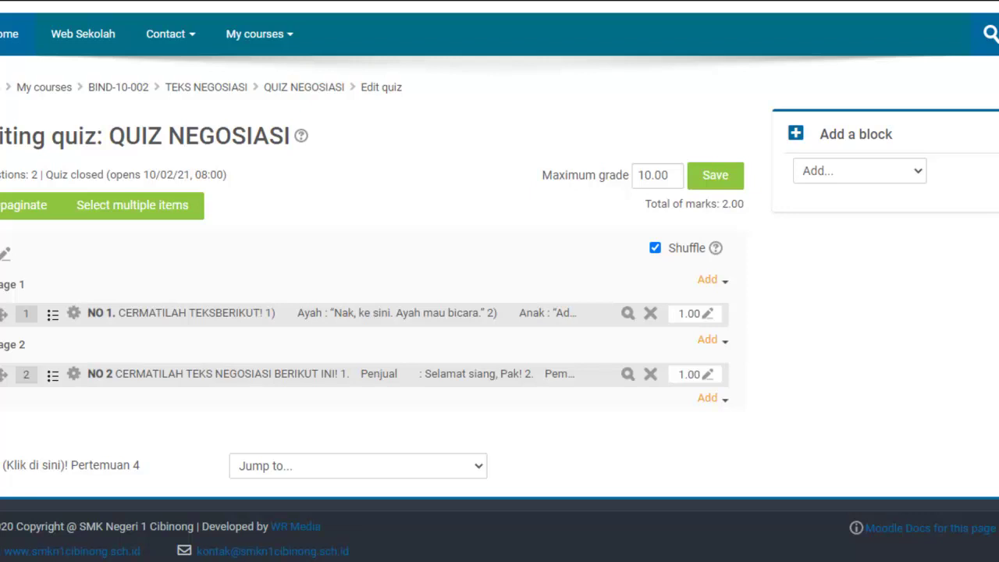
pyautogui.click(647, 176)
pyautogui.write('0')
pyautogui.click(722, 179)
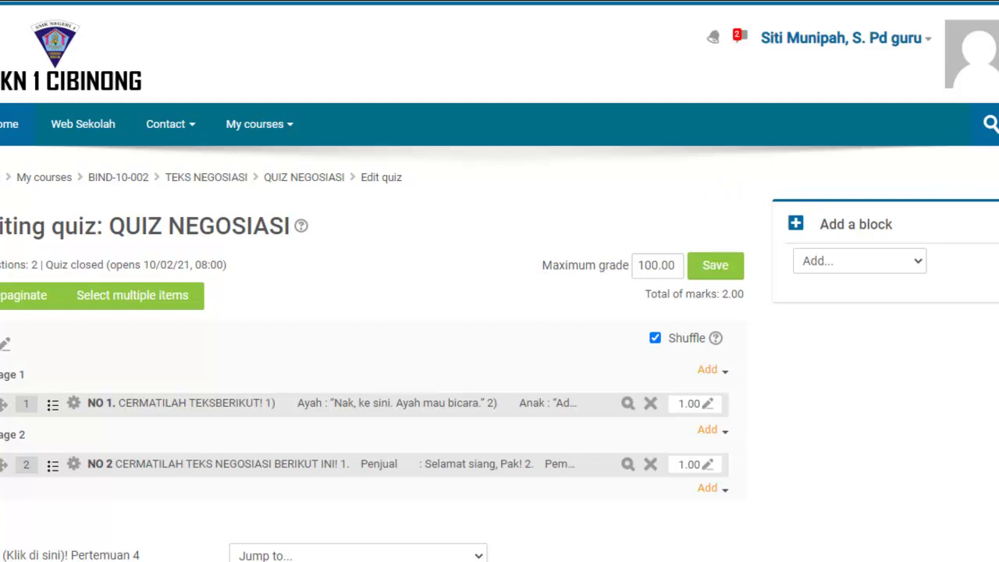
# Open the QUIZ NEGOSIASI overview page and review its attempt, availability and time limit details
pyautogui.scroll(-2, 500, 312)
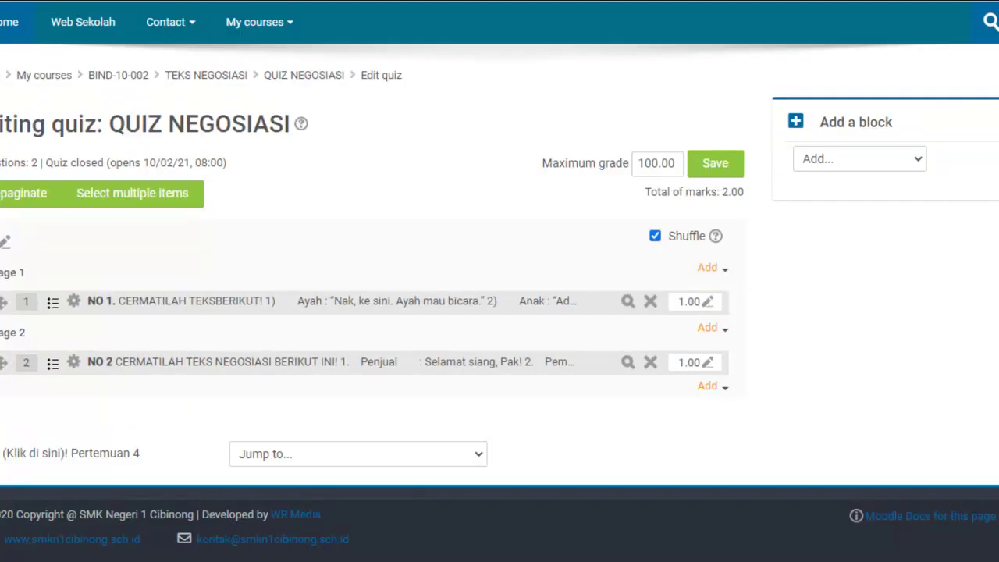
pyautogui.scroll(2, 903, 72)
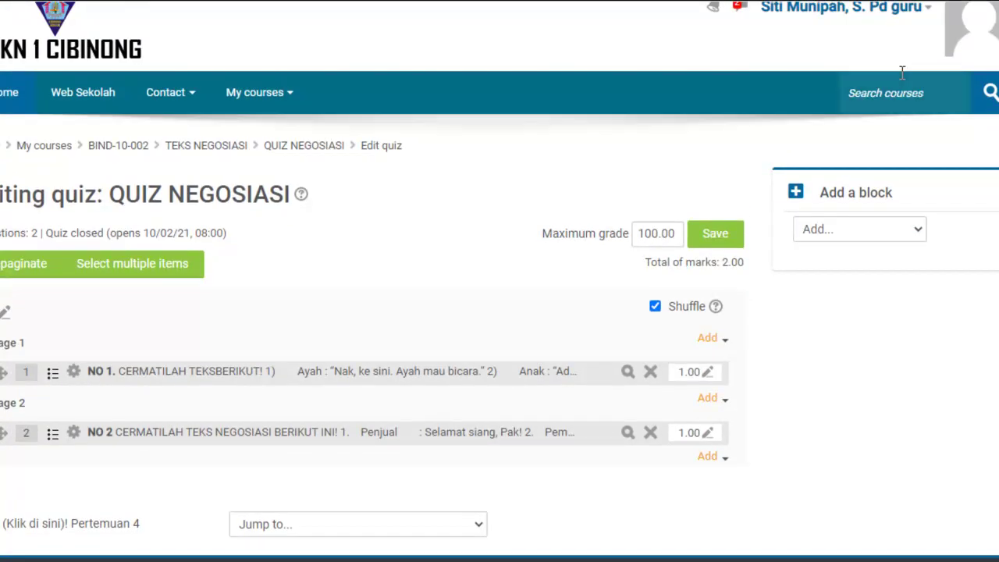
pyautogui.click(310, 156)
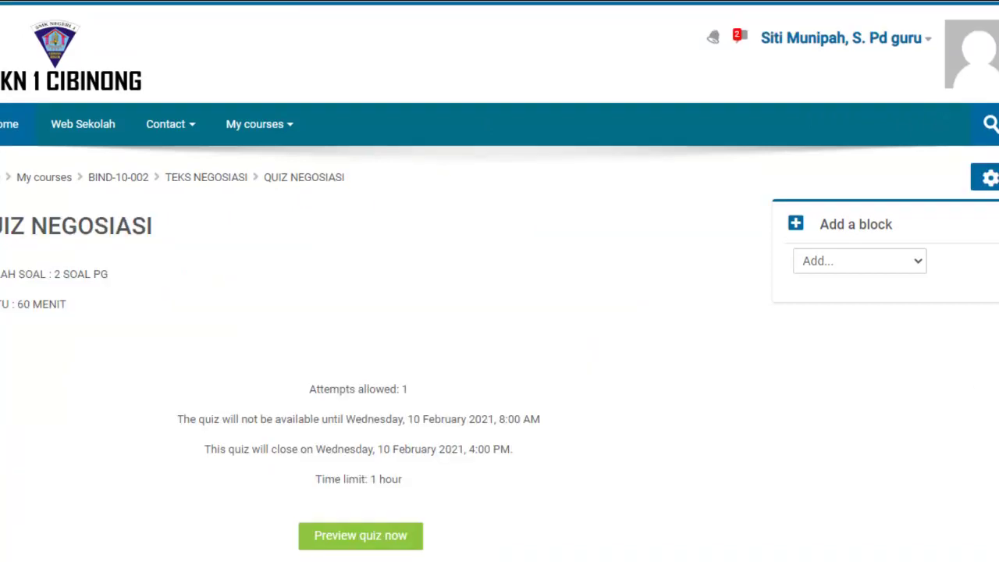
pyautogui.scroll(-3, 499, 312)
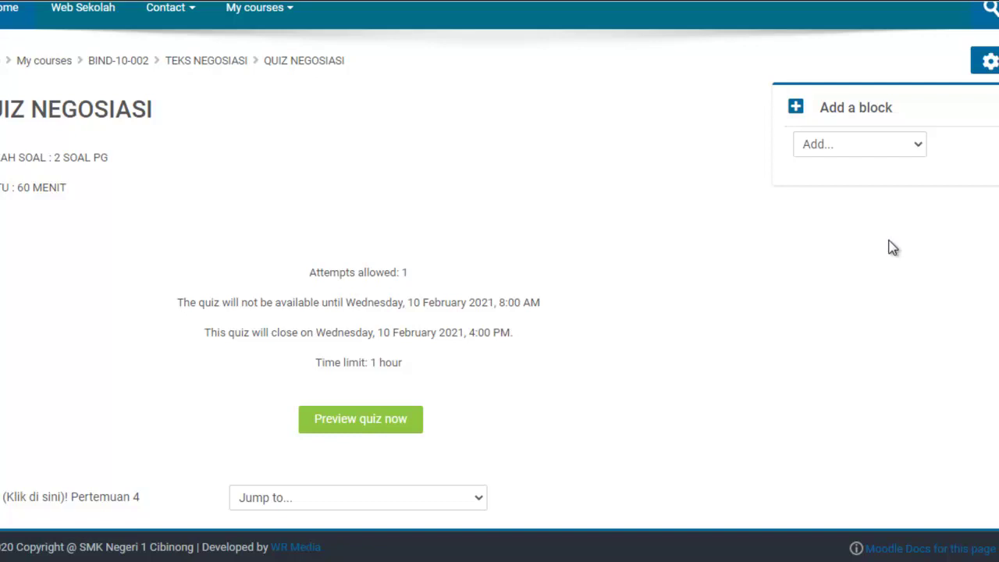
# Start a preview attempt of QUIZ NEGOSIASI and answer question 1 with option b, "Maaf, pak. Kami sudah tutup"
pyautogui.click(407, 422)
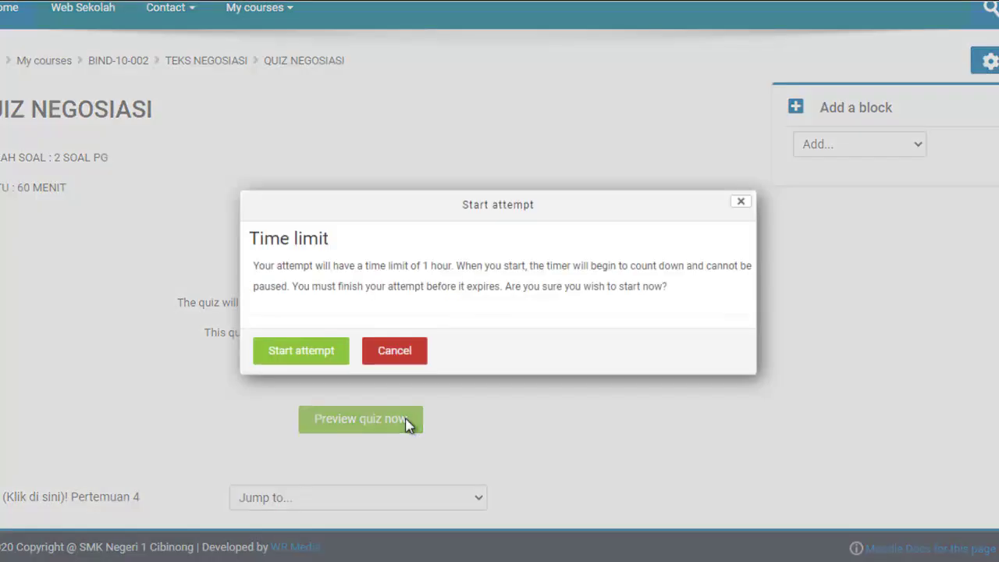
pyautogui.click(310, 352)
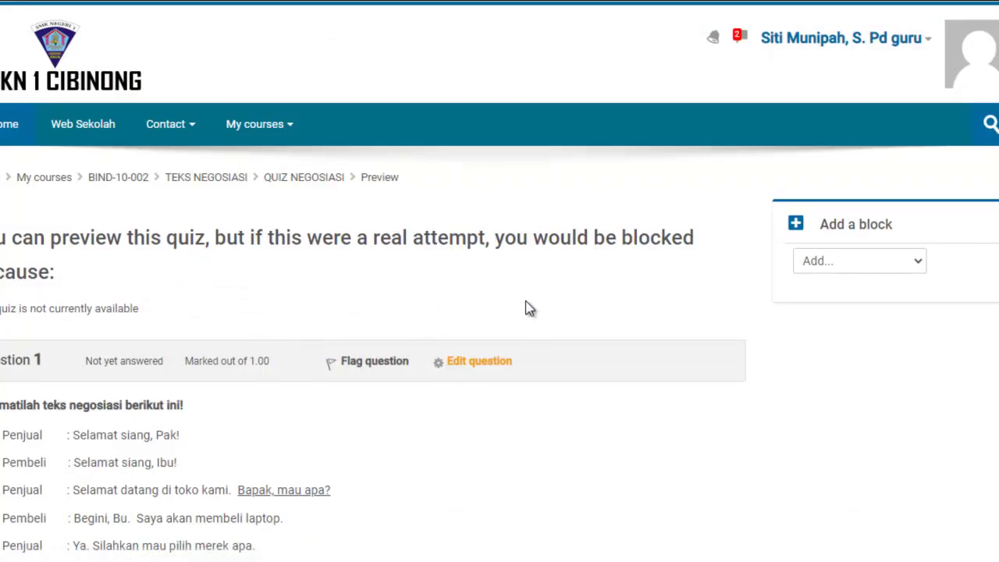
pyautogui.scroll(-5, 374, 351)
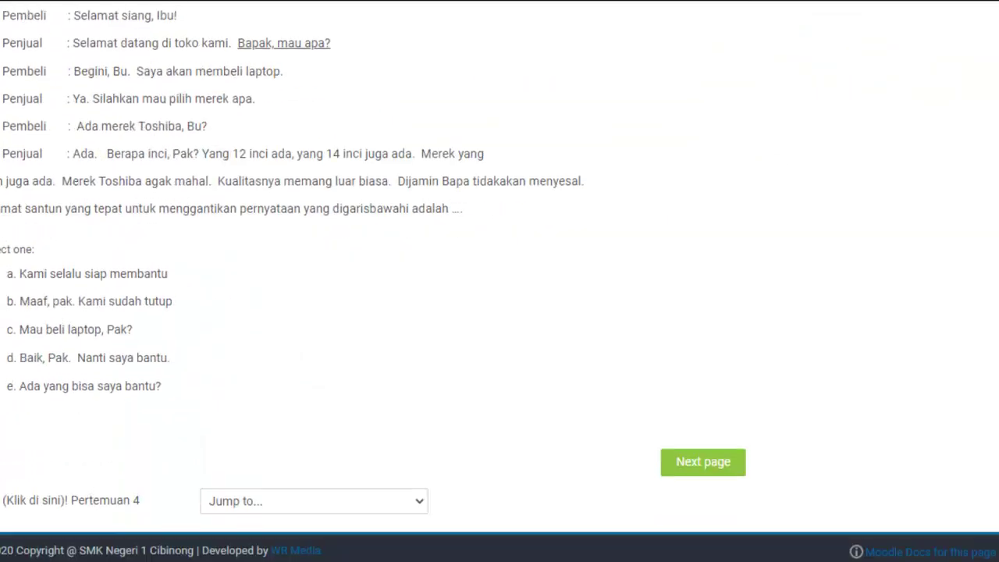
pyautogui.scroll(5, 374, 351)
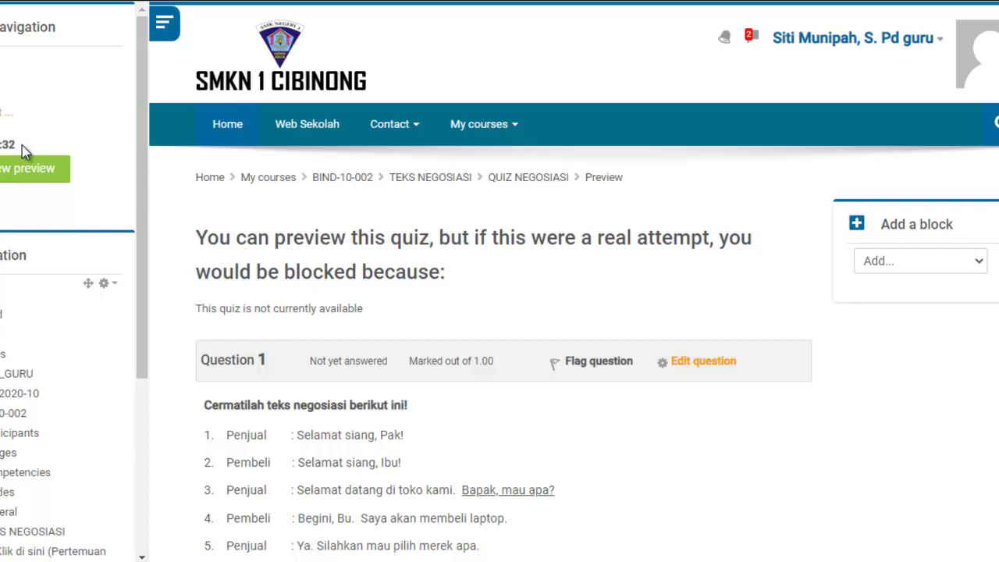
pyautogui.scroll(-6, 499, 312)
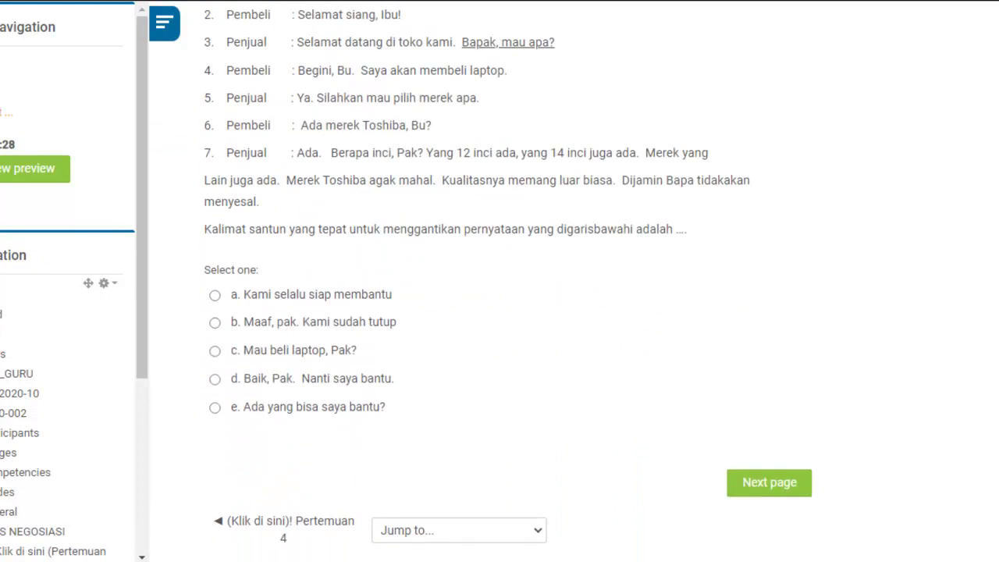
pyautogui.click(278, 326)
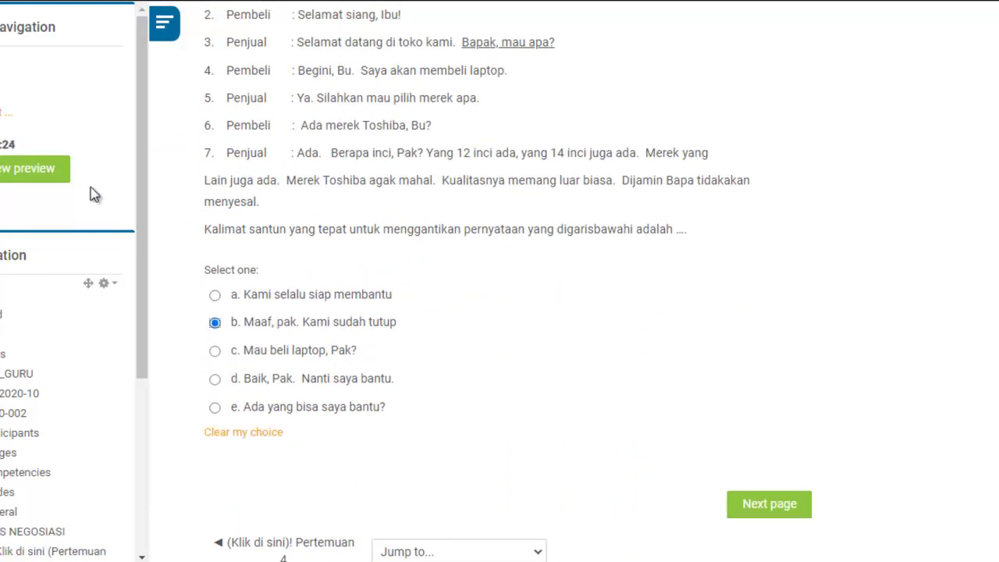
# Go to question 2 of the preview, answer it with option a, "1) dan 3)", and stay in the attempt
pyautogui.click(8, 111)
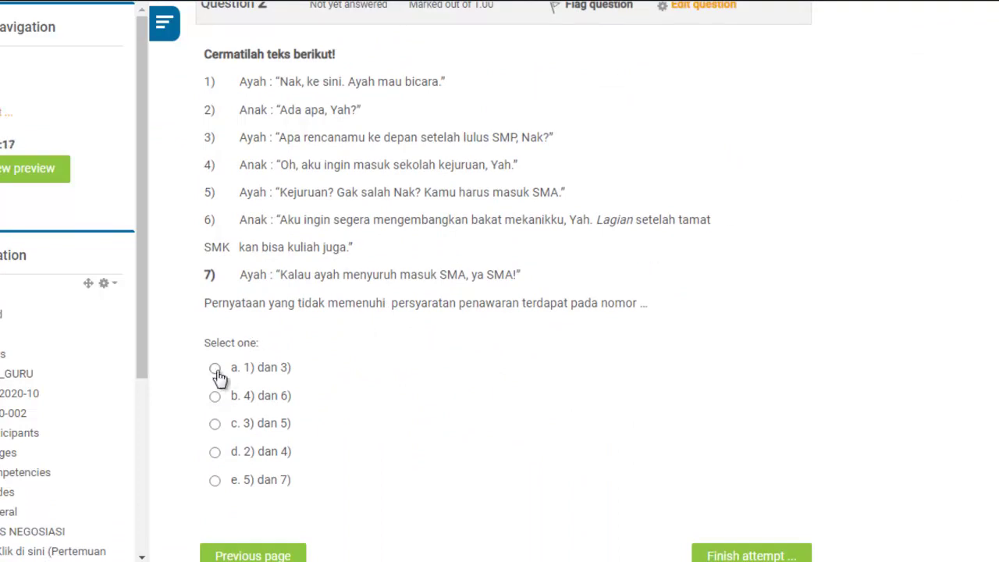
pyautogui.click(216, 370)
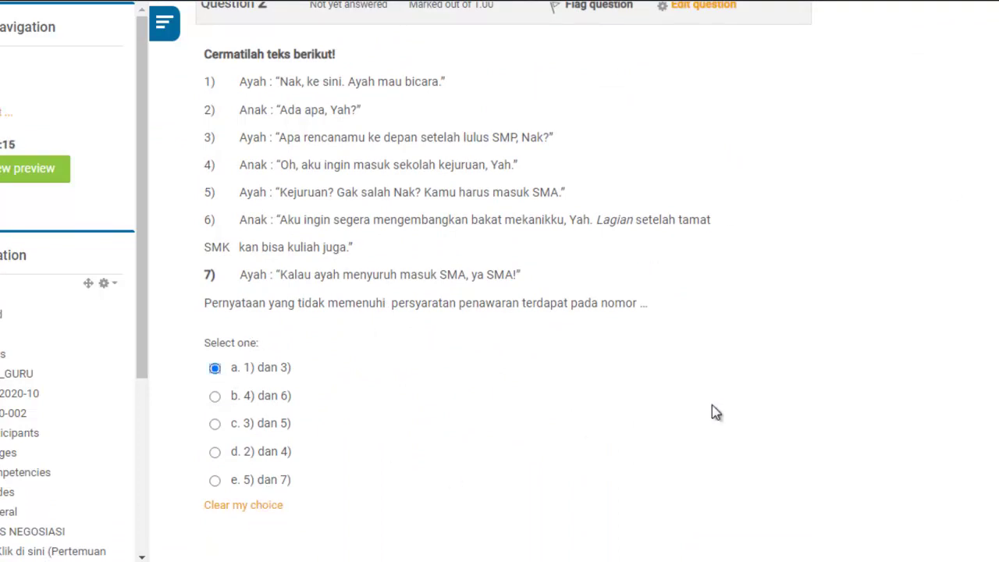
pyautogui.scroll(-3, 499, 281)
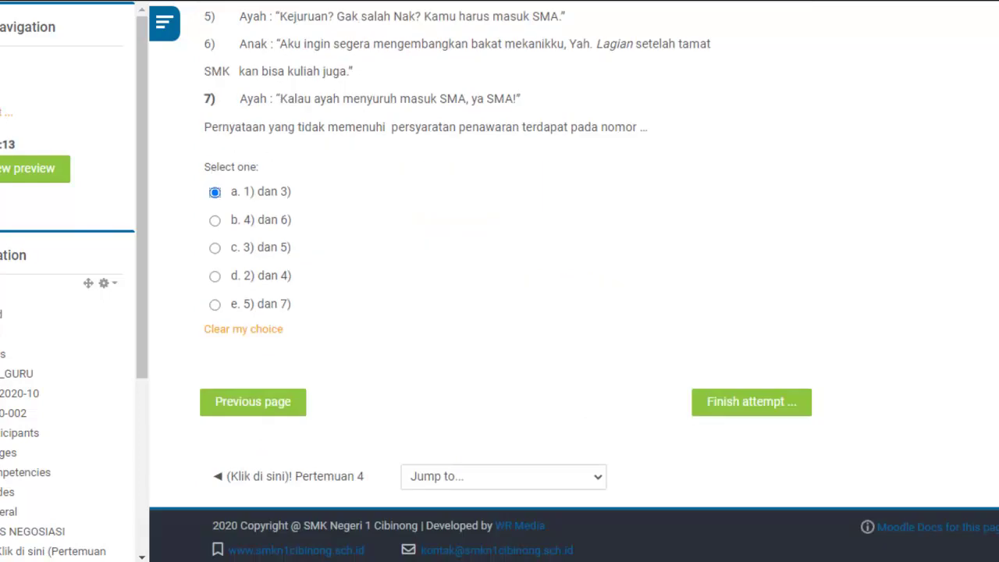
pyautogui.scroll(6, 574, 280)
pyautogui.scroll(-5, 573, 281)
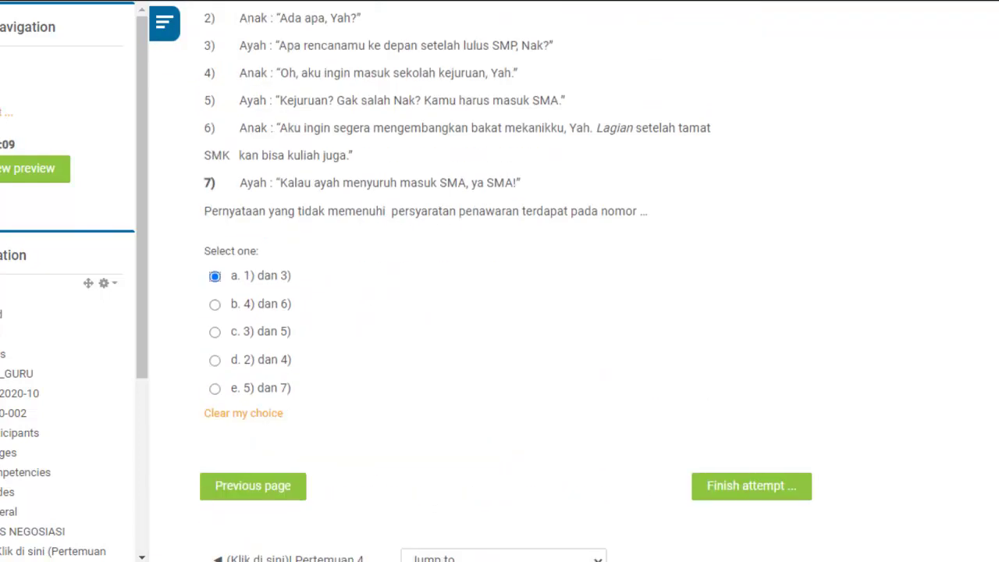
pyautogui.scroll(-1, 573, 281)
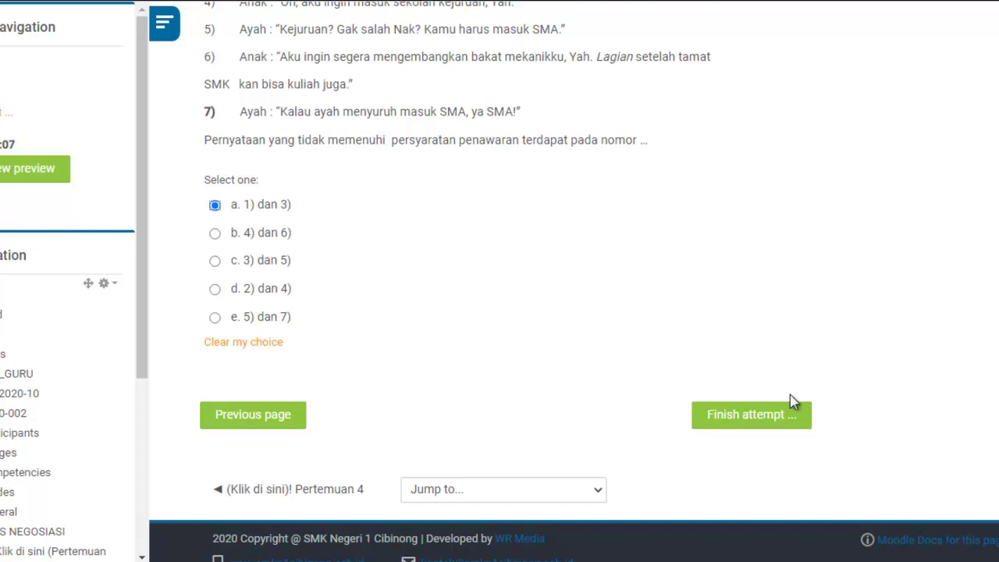
pyautogui.scroll(2, 574, 281)
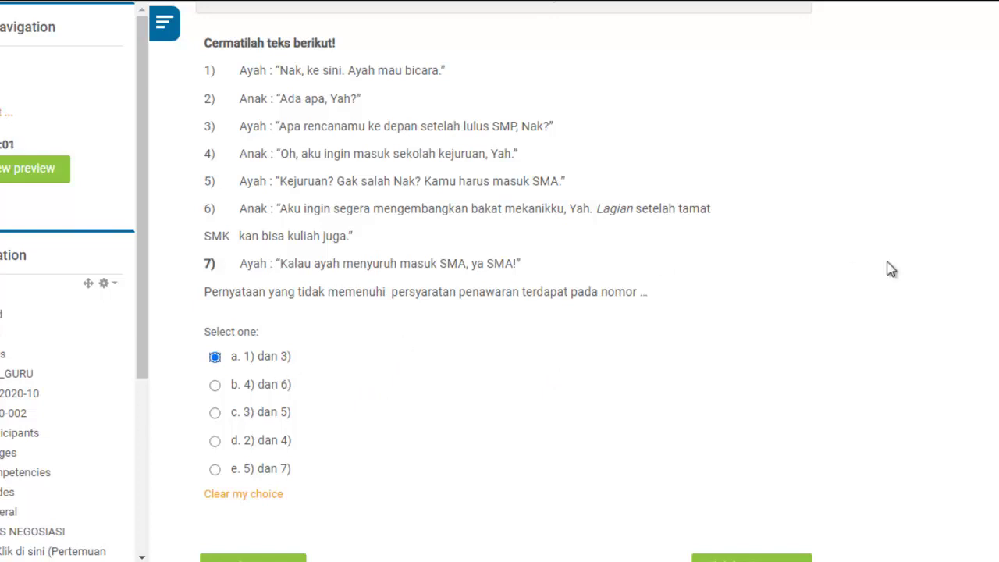
pyautogui.scroll(1, 883, 249)
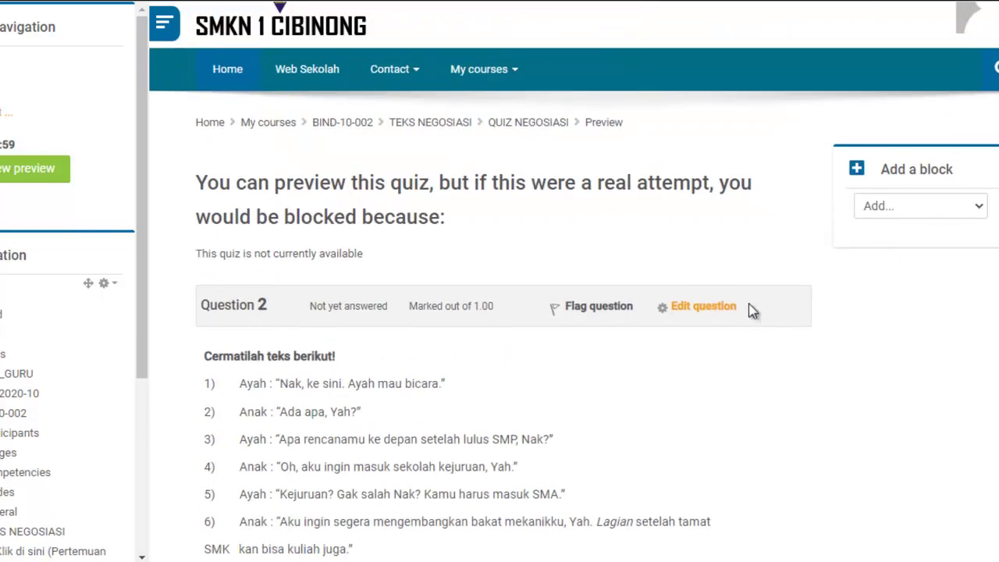
pyautogui.click(725, 309)
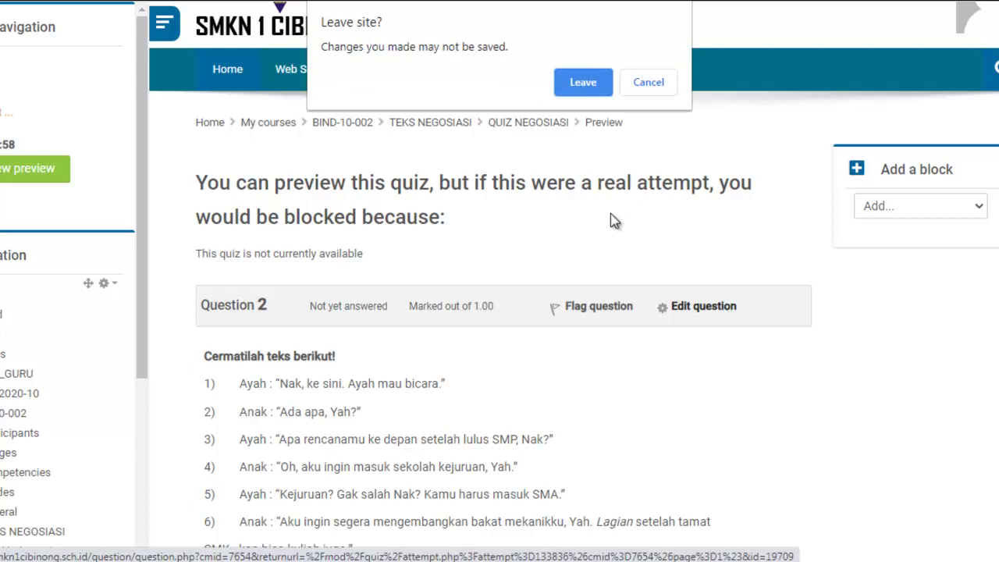
pyautogui.click(647, 83)
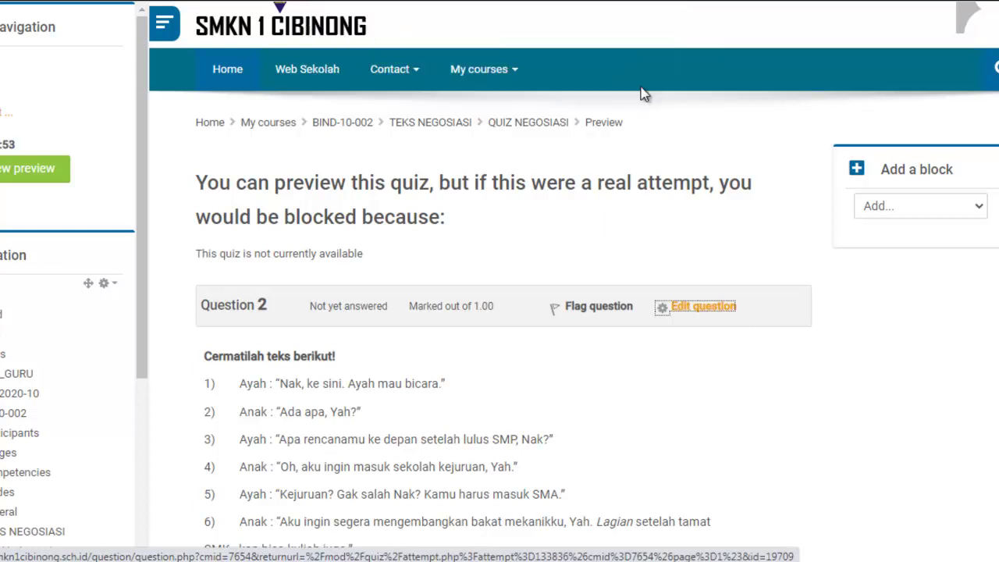
# Finish the preview attempt and submit all answers, confirming the submission
pyautogui.scroll(-5, 503, 312)
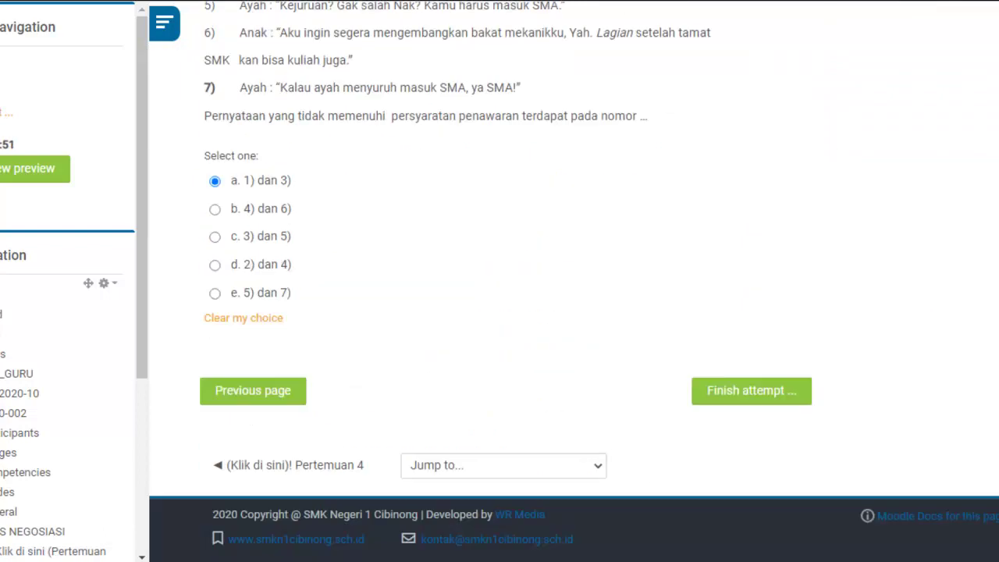
pyautogui.click(788, 392)
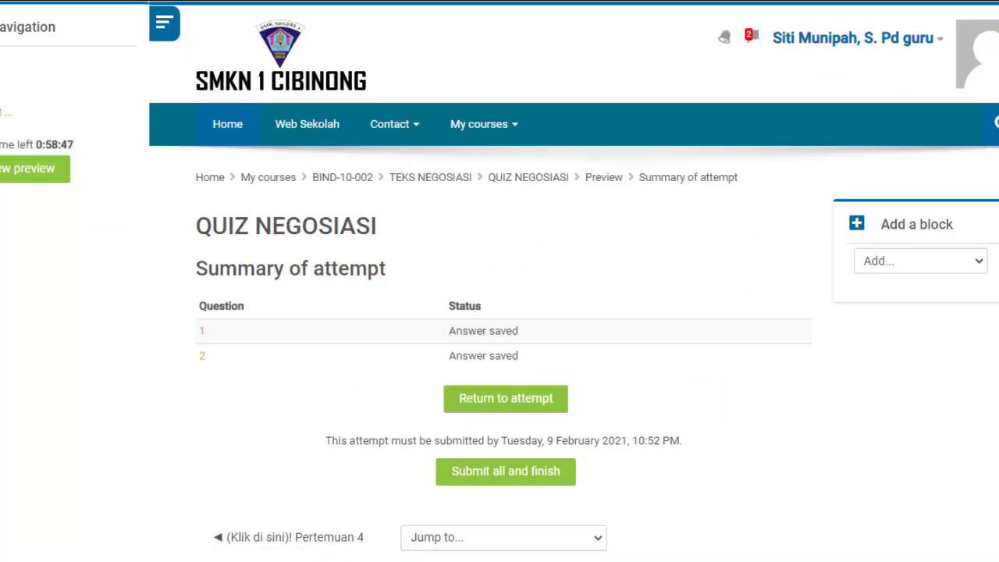
pyautogui.scroll(-1, 798, 278)
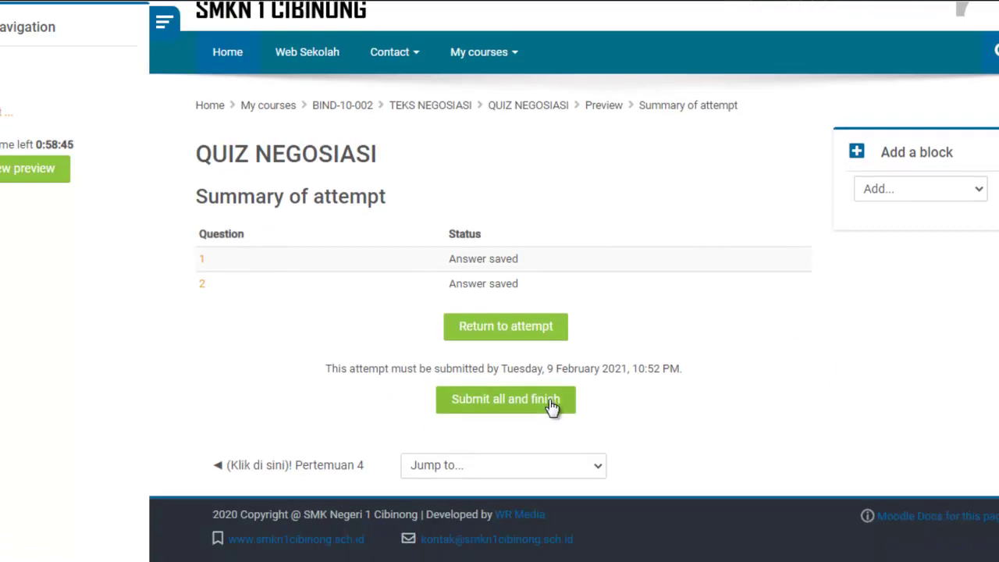
pyautogui.click(551, 404)
pyautogui.click(484, 389)
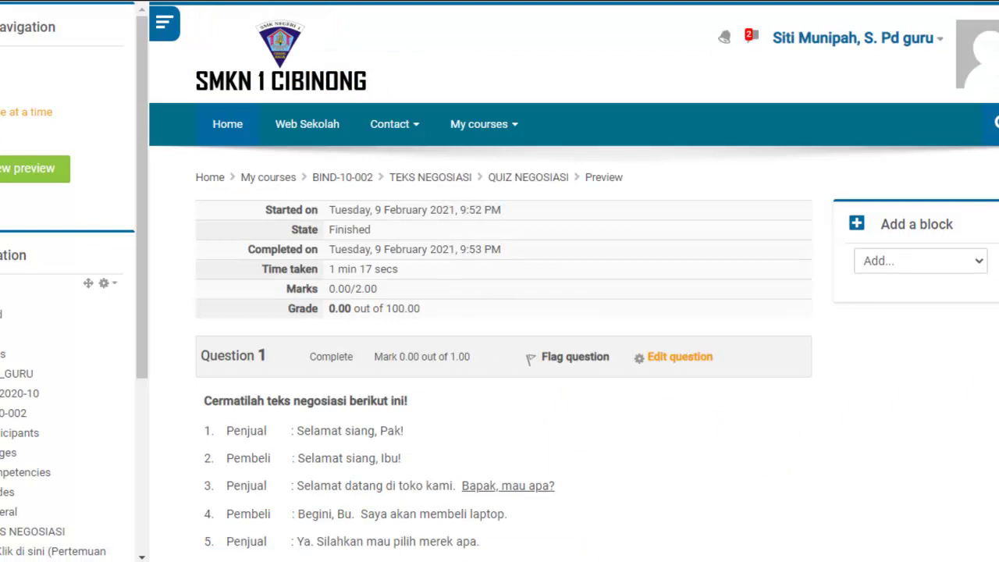
# Review the attempt's grade and both answered questions, compare them with the answer key in the Word document, and finish the review
pyautogui.scroll(-2, 989, 129)
pyautogui.scroll(3, 989, 129)
pyautogui.scroll(-3, 838, 361)
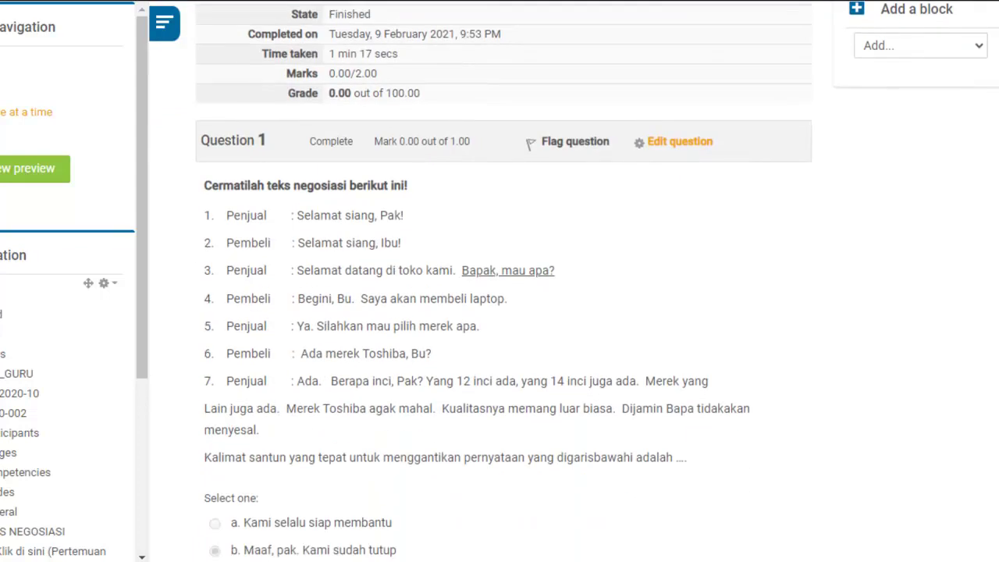
pyautogui.scroll(-5, 503, 312)
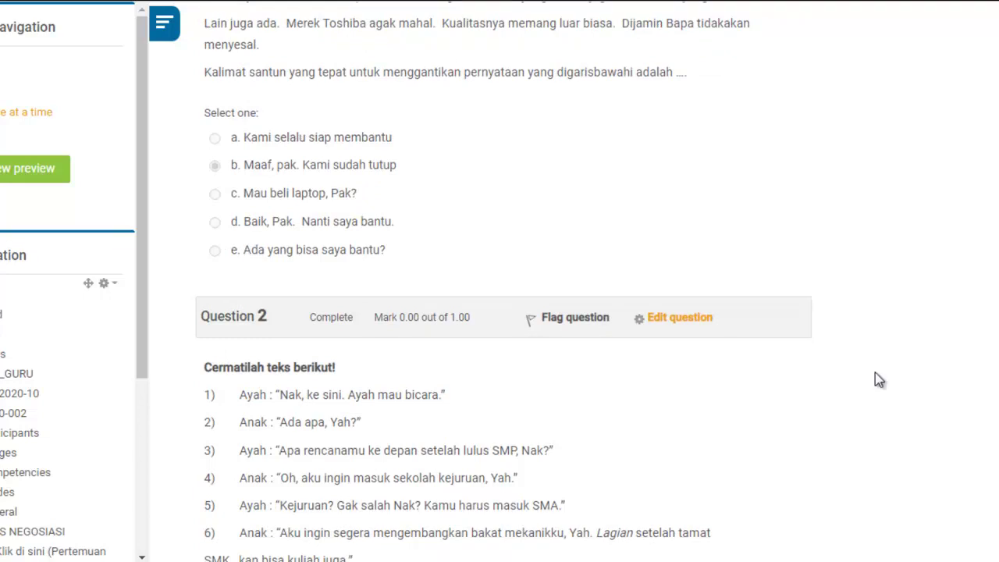
pyautogui.hotkey('alt', 'Tab')
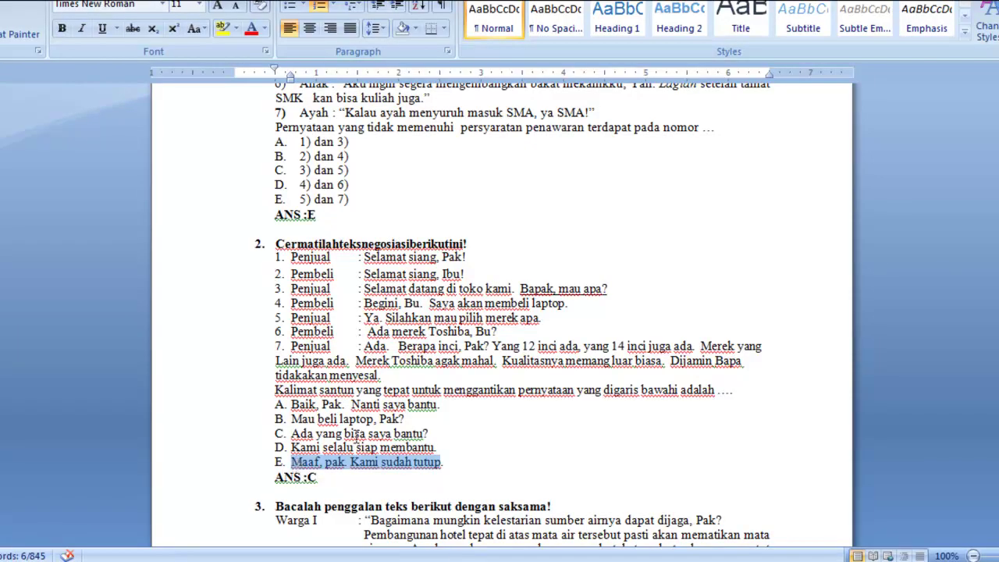
pyautogui.hotkey('alt', 'Tab')
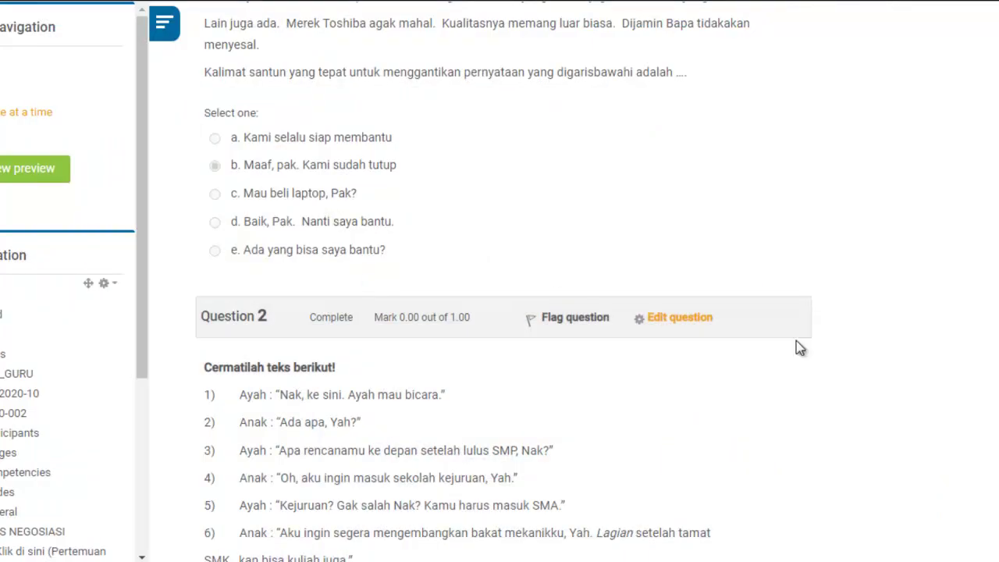
pyautogui.scroll(-5, 499, 312)
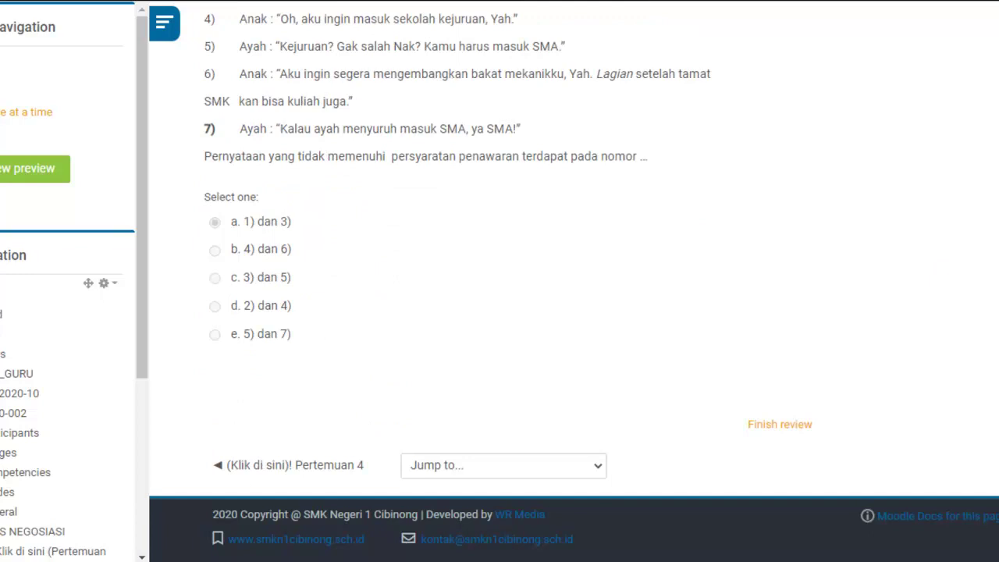
pyautogui.click(804, 427)
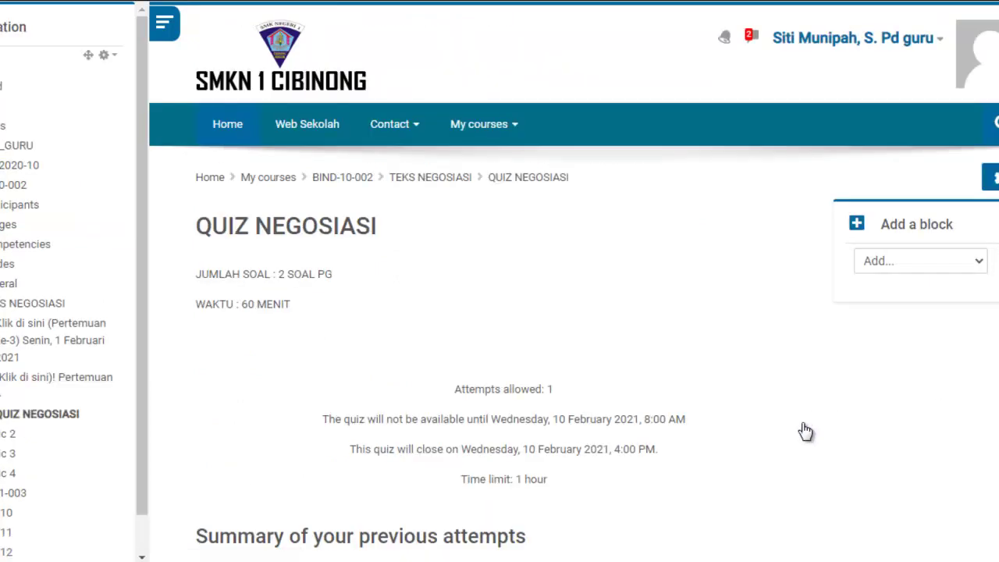
# Examine the summary of previous attempts and the final grade on the QUIZ NEGOSIASI overview page
pyautogui.scroll(-3, 858, 382)
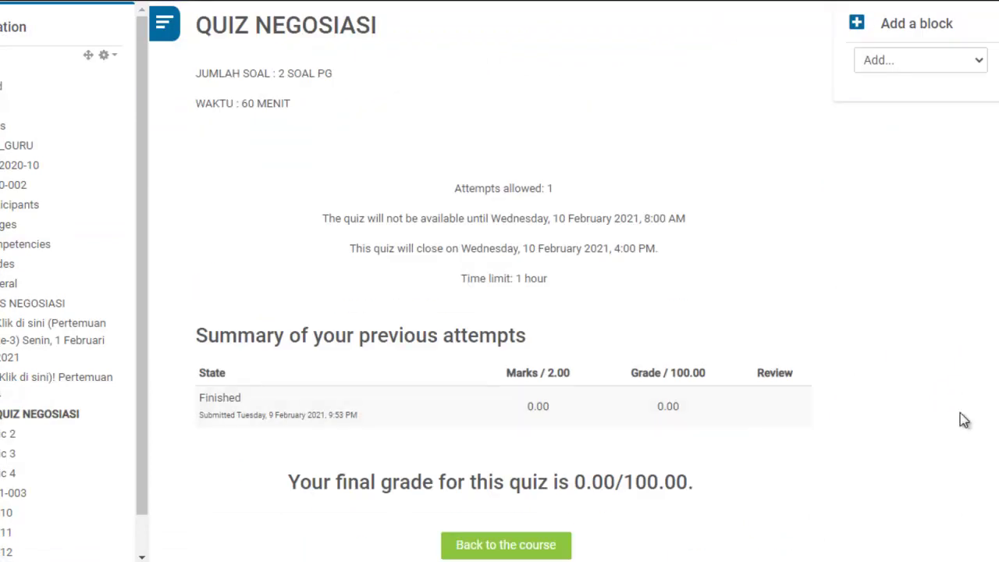
pyautogui.scroll(2, 574, 280)
pyautogui.scroll(-2, 573, 281)
pyautogui.scroll(3, 573, 281)
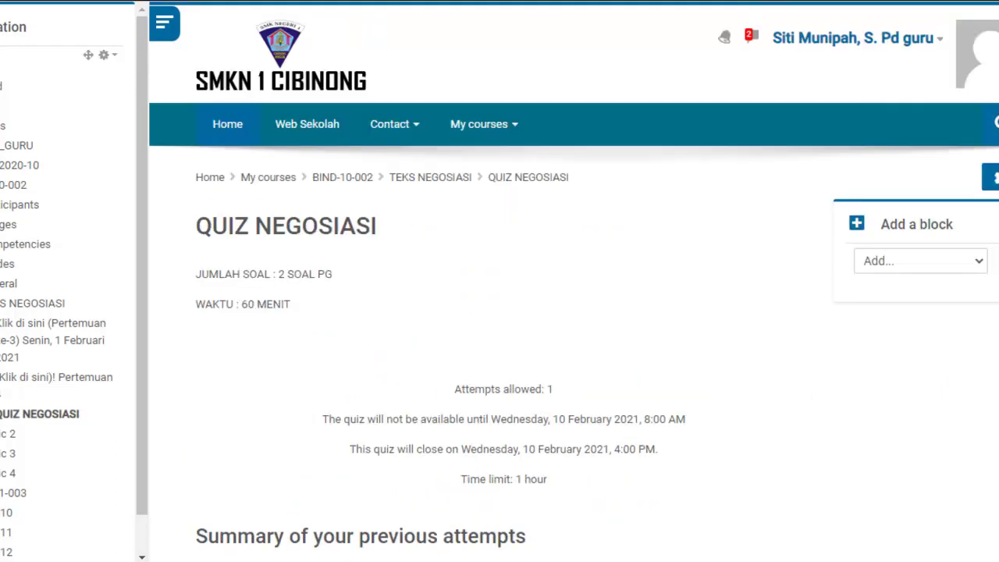
pyautogui.click(992, 176)
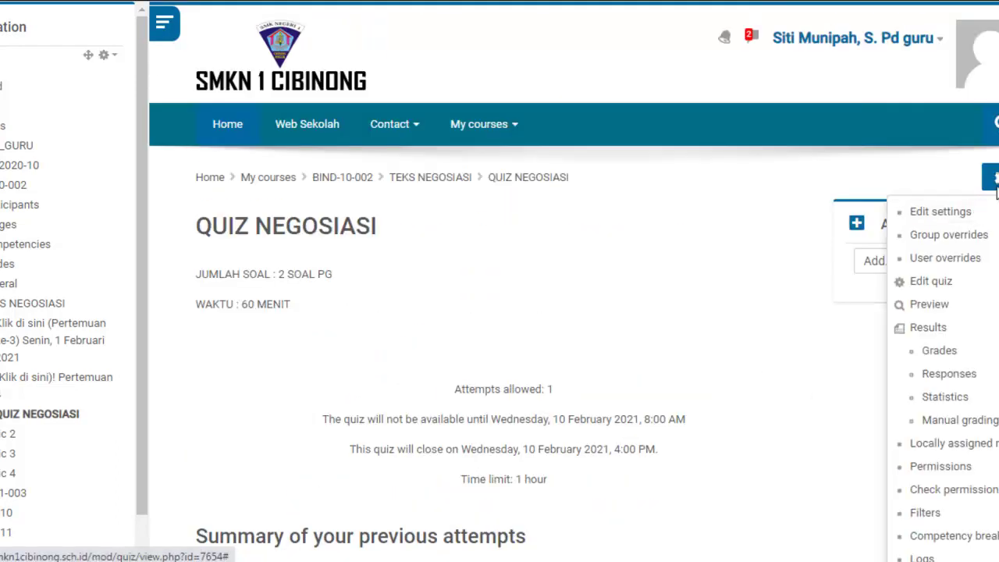
pyautogui.click(762, 308)
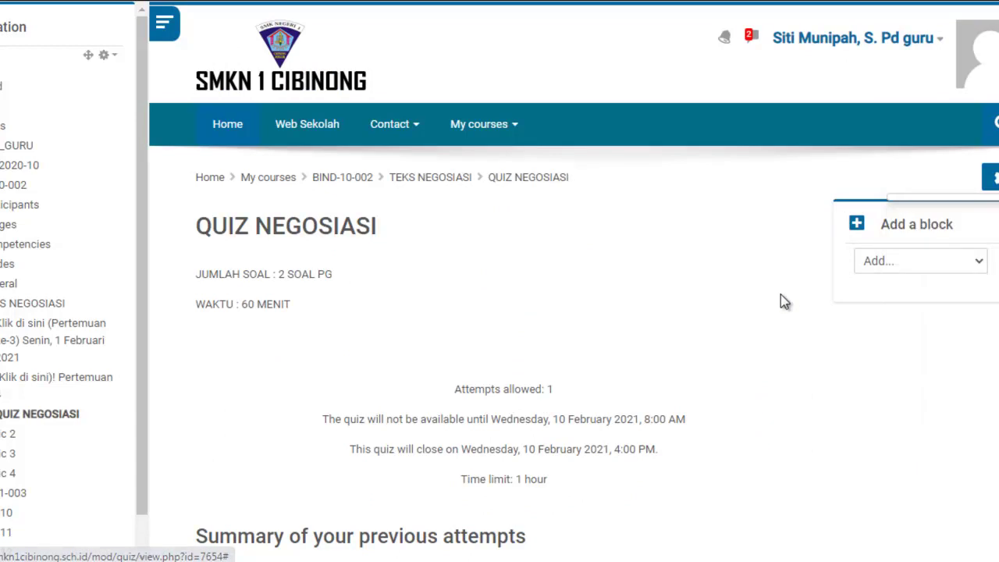
pyautogui.scroll(-3, 573, 281)
pyautogui.scroll(2, 574, 281)
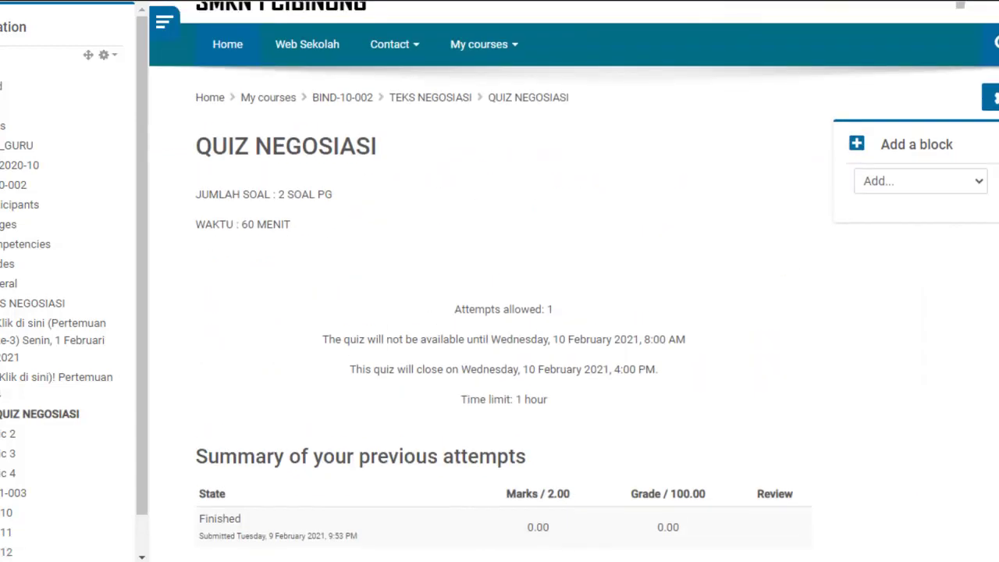
# Open the quiz editing page to check its question list and maximum grade, and return to the QUIZ NEGOSIASI overview
pyautogui.click(991, 97)
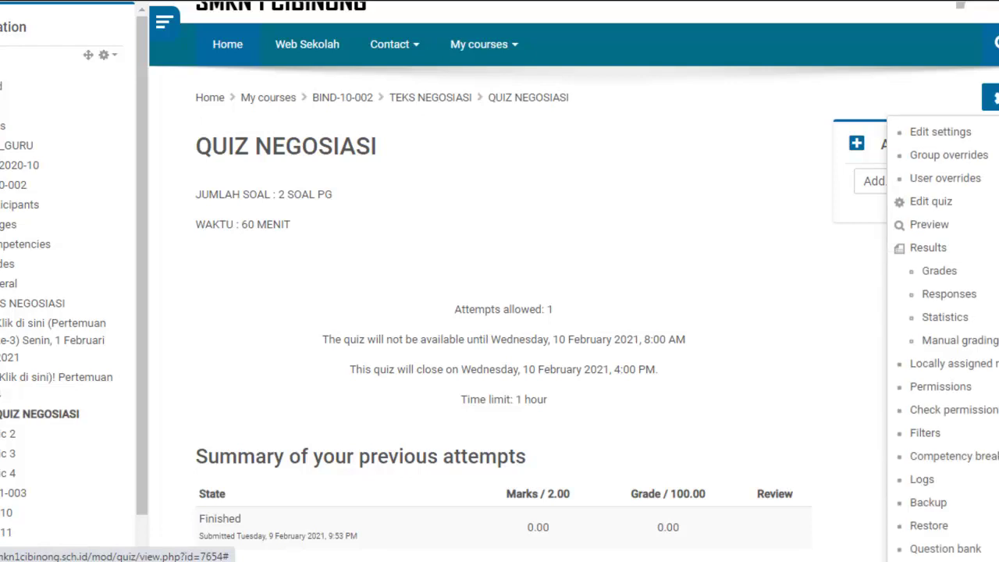
pyautogui.click(936, 200)
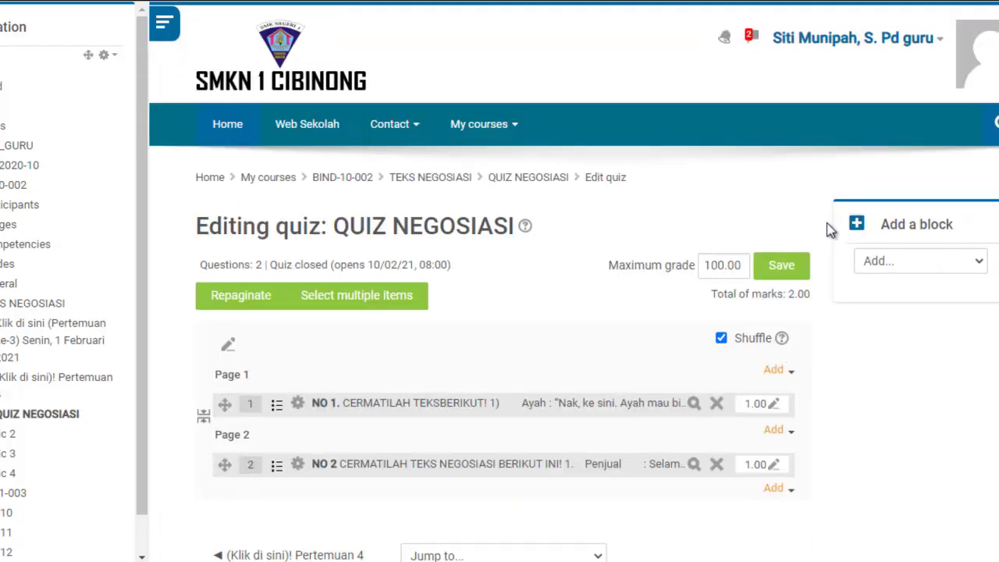
pyautogui.click(539, 178)
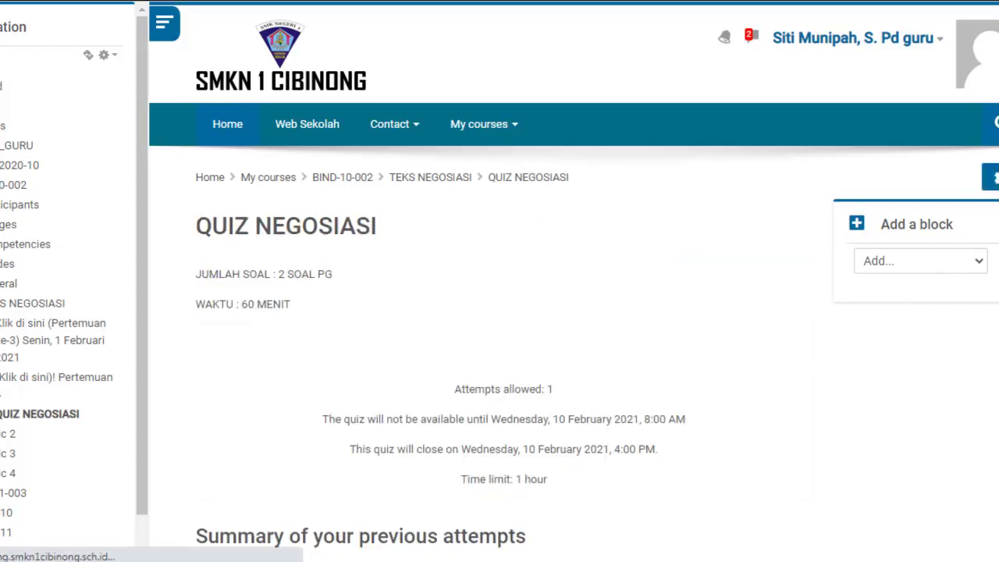
pyautogui.scroll(-5, 573, 312)
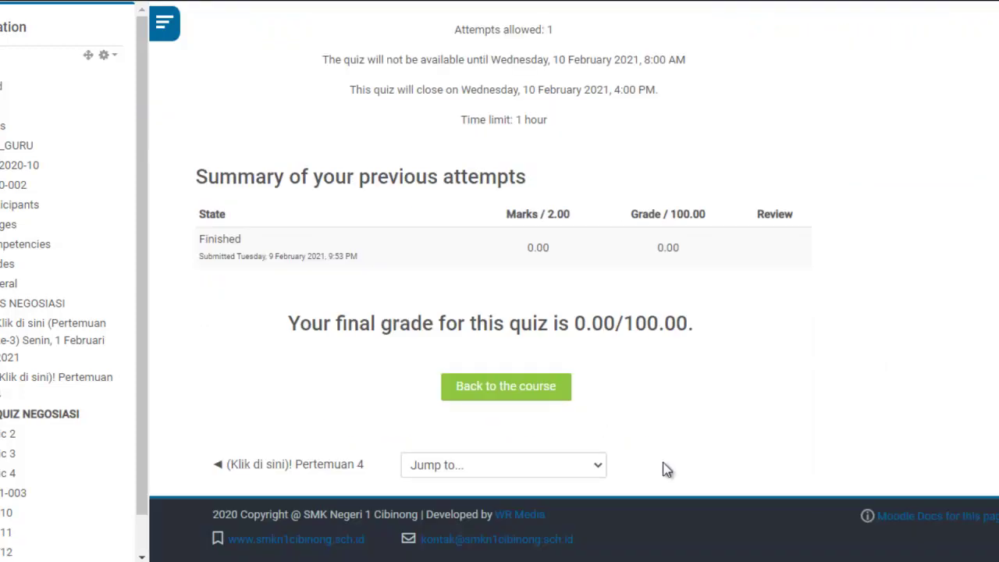
# Go back to the BIND-10-002 course page, find QUIZ NEGOSIASI under TEKS NEGOSIASI, and reopen it to check the attempt summary
pyautogui.click(550, 395)
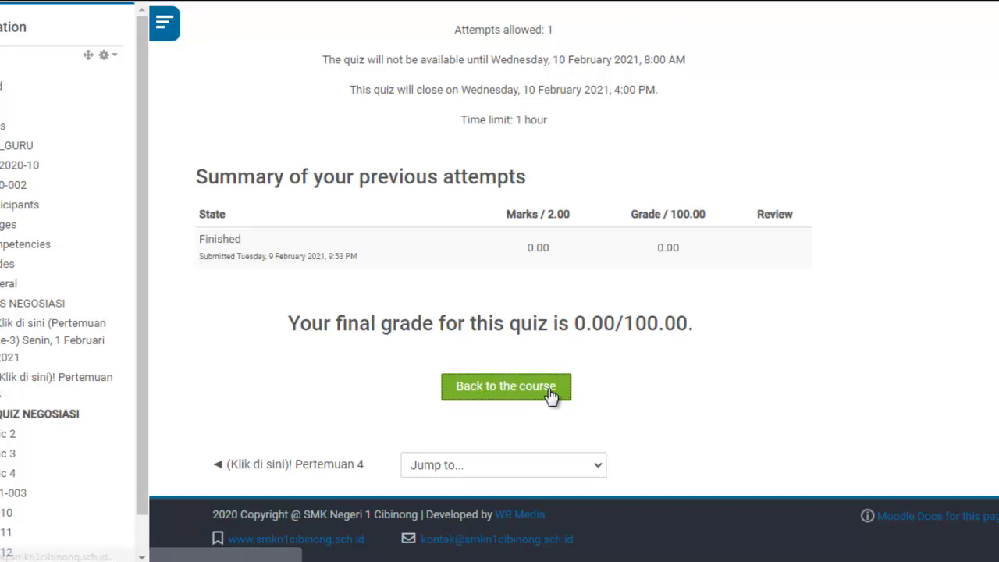
pyautogui.scroll(-10, 745, 398)
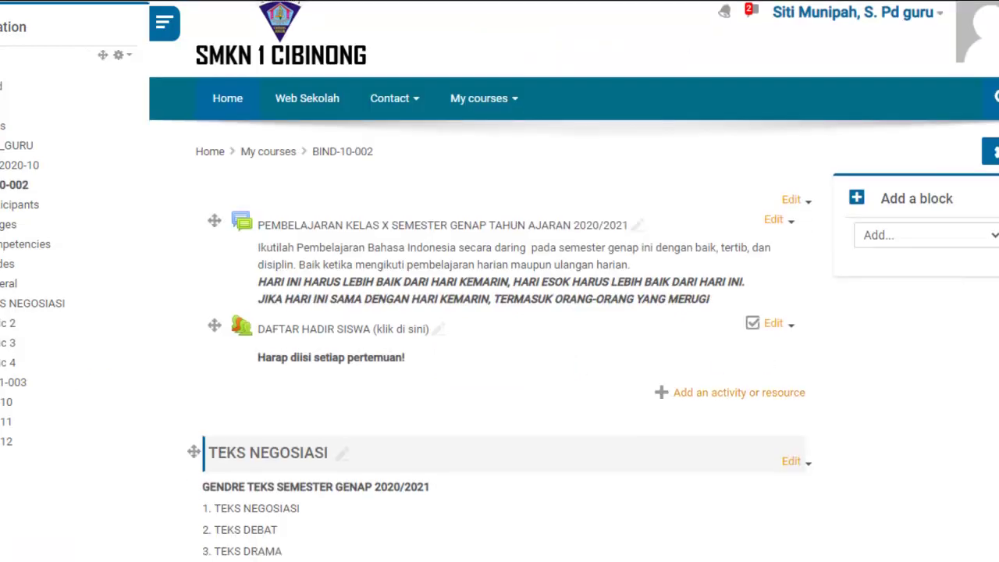
pyautogui.scroll(-4, 499, 281)
pyautogui.scroll(3, 499, 281)
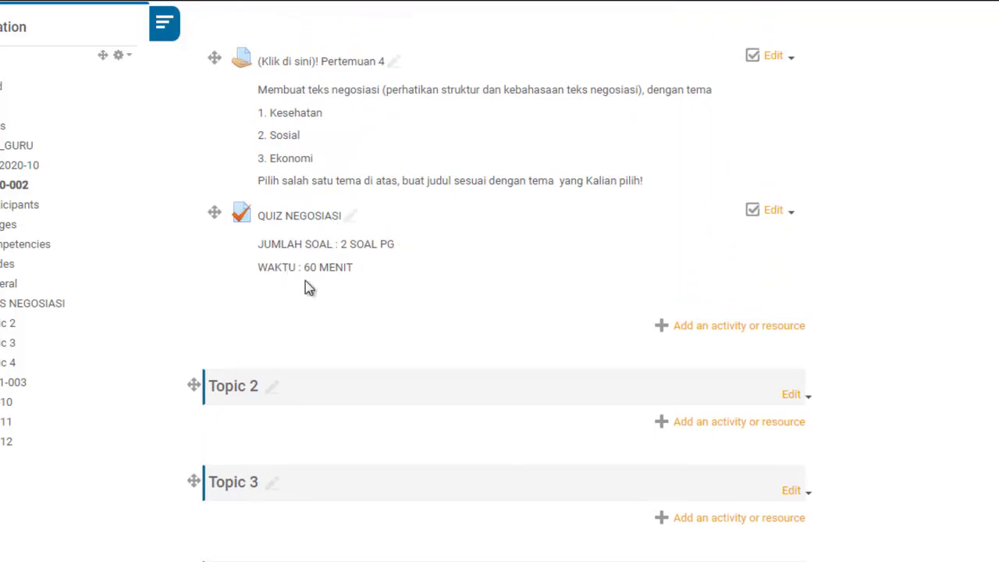
pyautogui.click(311, 222)
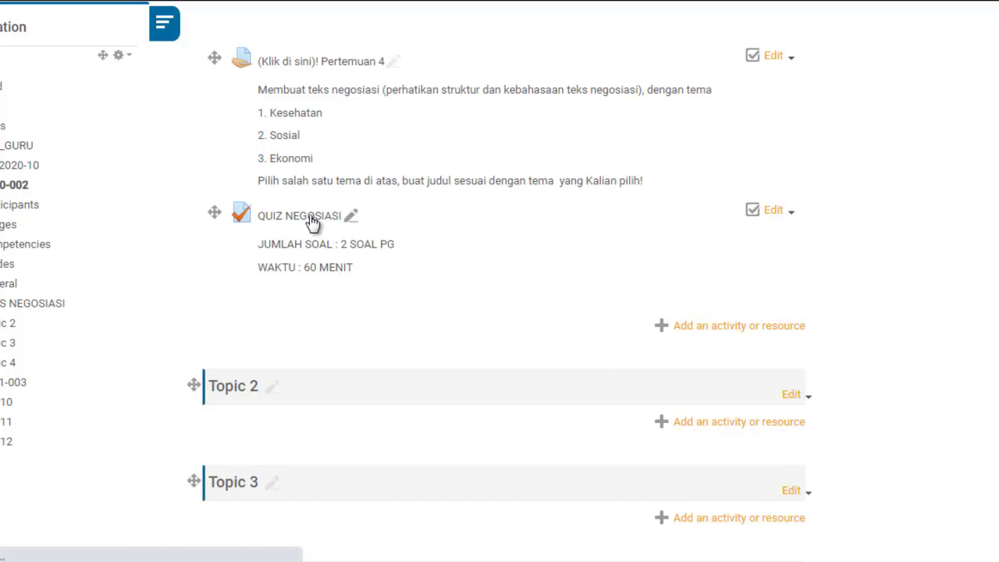
pyautogui.scroll(-4, 573, 312)
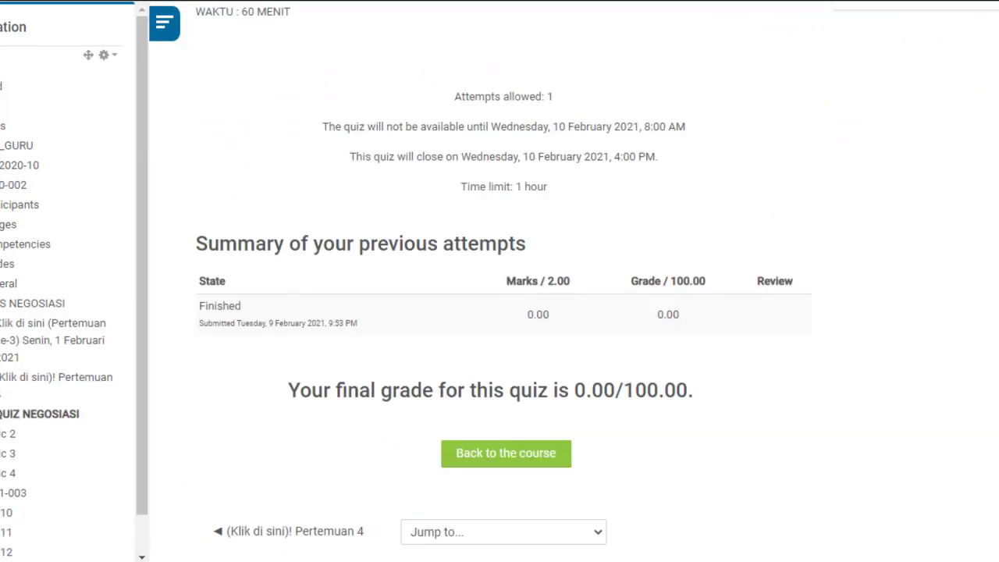
pyautogui.scroll(-1, 573, 312)
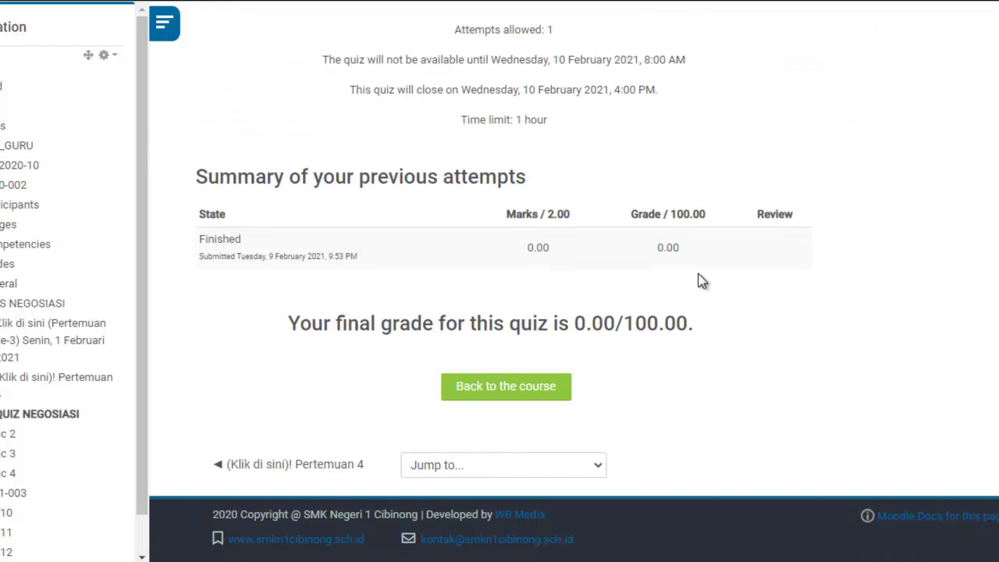